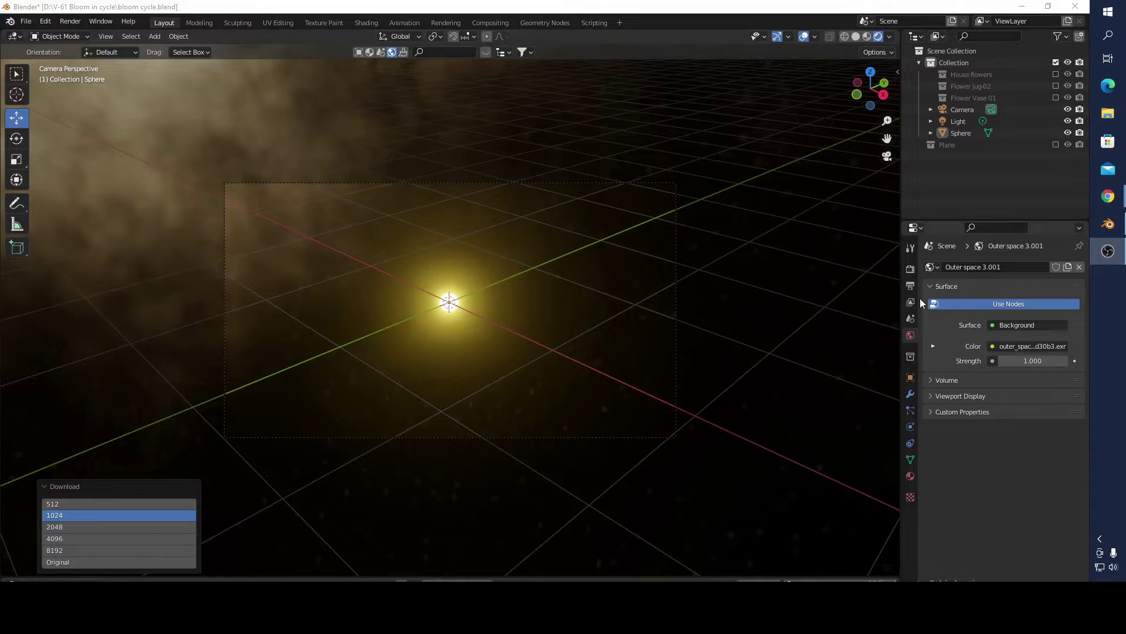
- Show Render Properties and toggle Bloom off and back on to compare the sphere's glow
{"action": "left_click", "coordinate": [911, 269]}
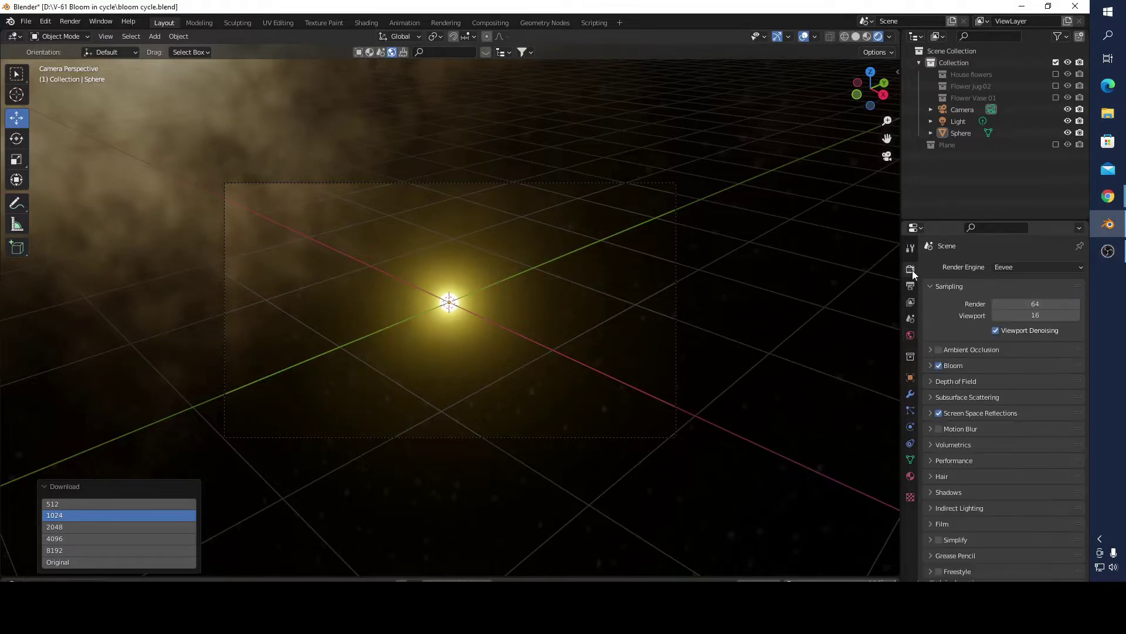
{"action": "left_click", "coordinate": [938, 365]}
{"action": "left_click", "coordinate": [939, 365]}
- Undo the outer-space world background and delete the glowing sphere
{"action": "key", "text": "ctrl+z"}
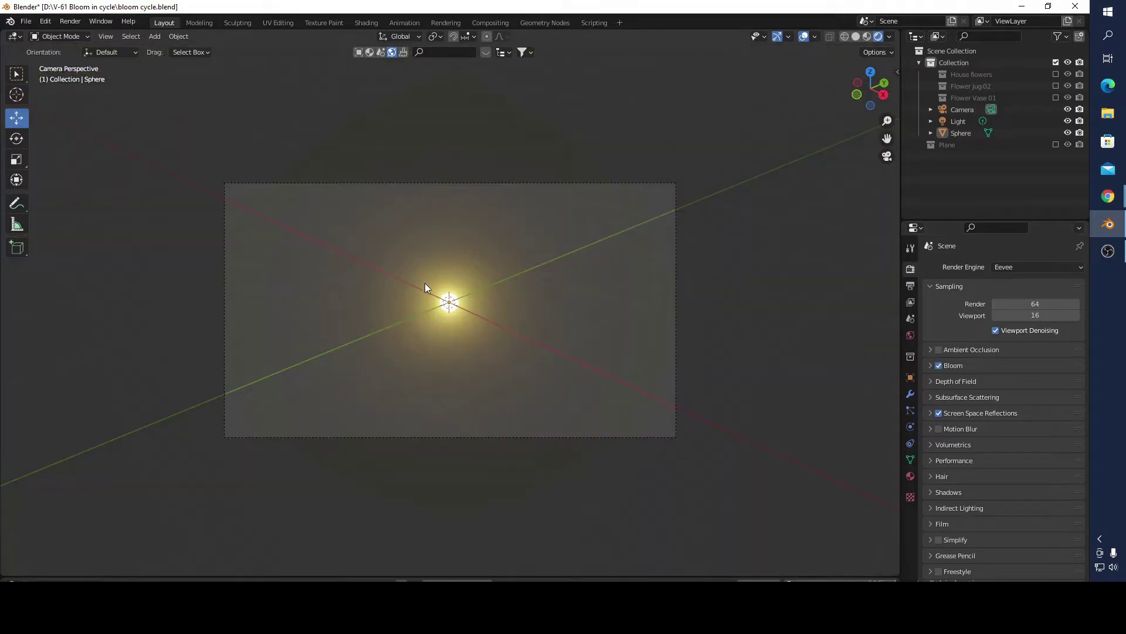
{"action": "left_click", "coordinate": [449, 310]}
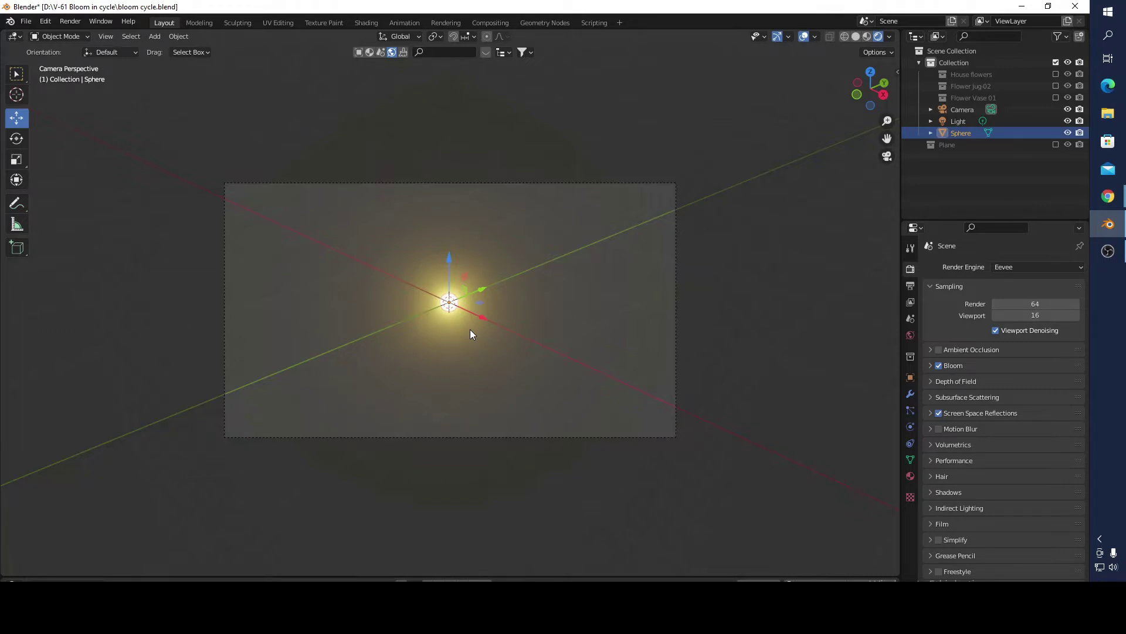
{"action": "key", "text": "Delete"}
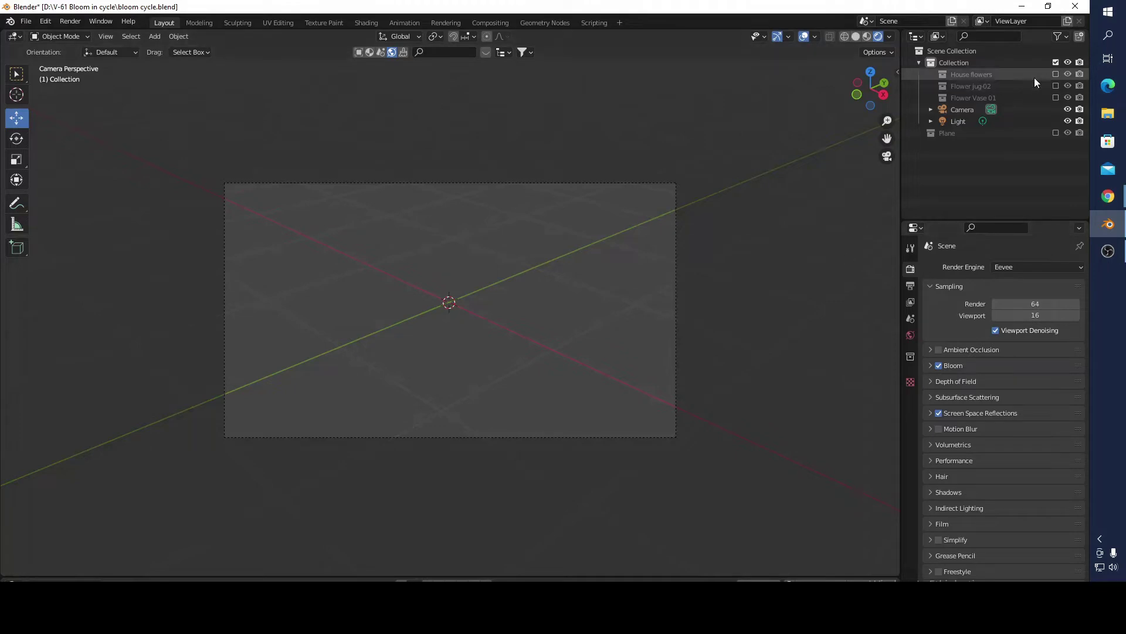
- Enable Flower jug-02, House flowers, Flower Vase 01 and Plane, then select the jug and plane
{"action": "left_click", "coordinate": [1055, 86]}
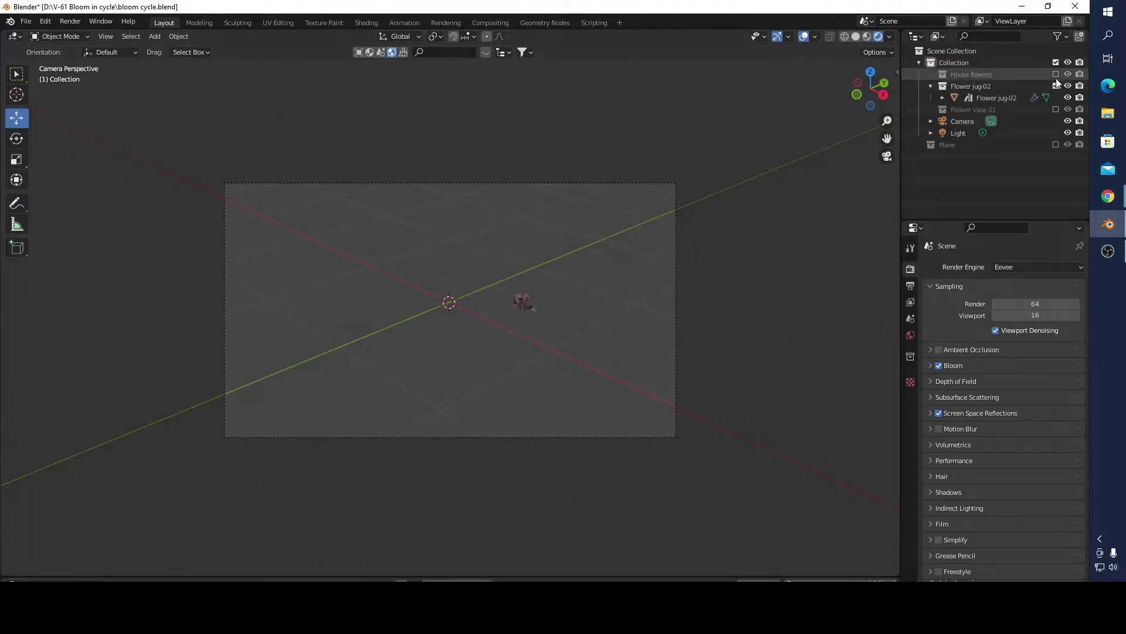
{"action": "left_click", "coordinate": [1056, 75]}
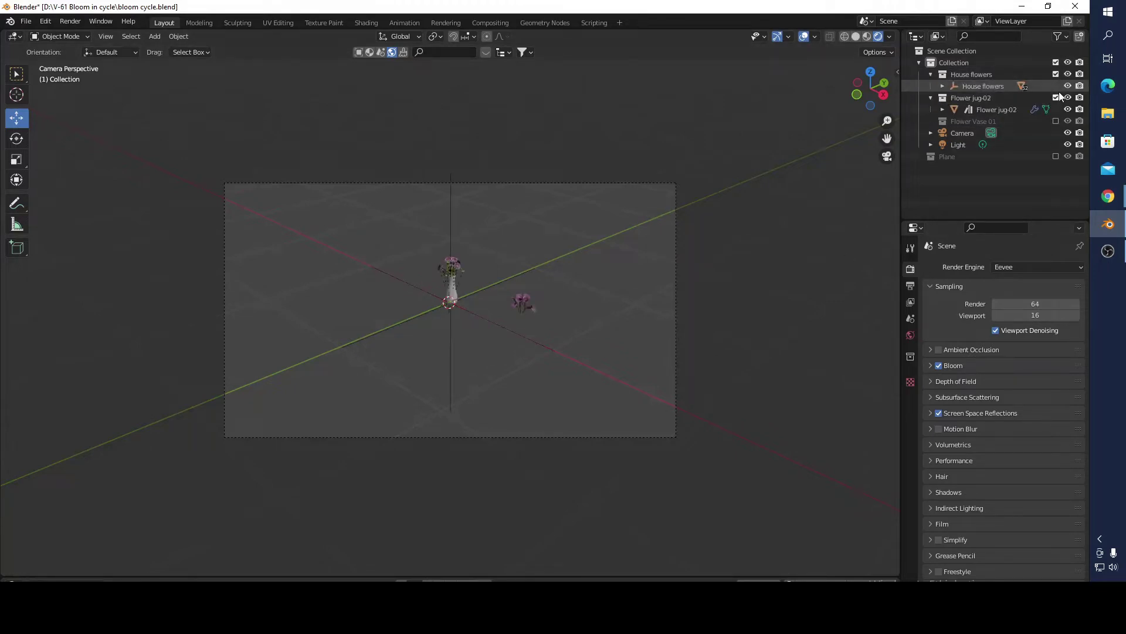
{"action": "left_click", "coordinate": [1056, 121]}
{"action": "left_click", "coordinate": [1055, 168]}
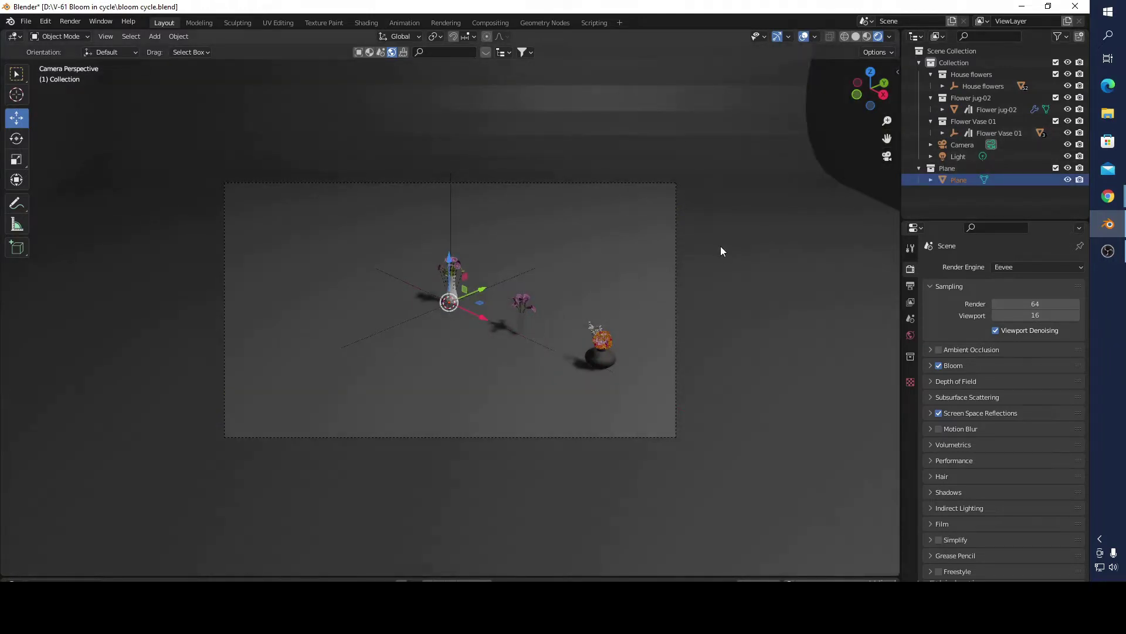
{"action": "scroll", "coordinate": [641, 313], "scroll_direction": "up", "scroll_amount": 3}
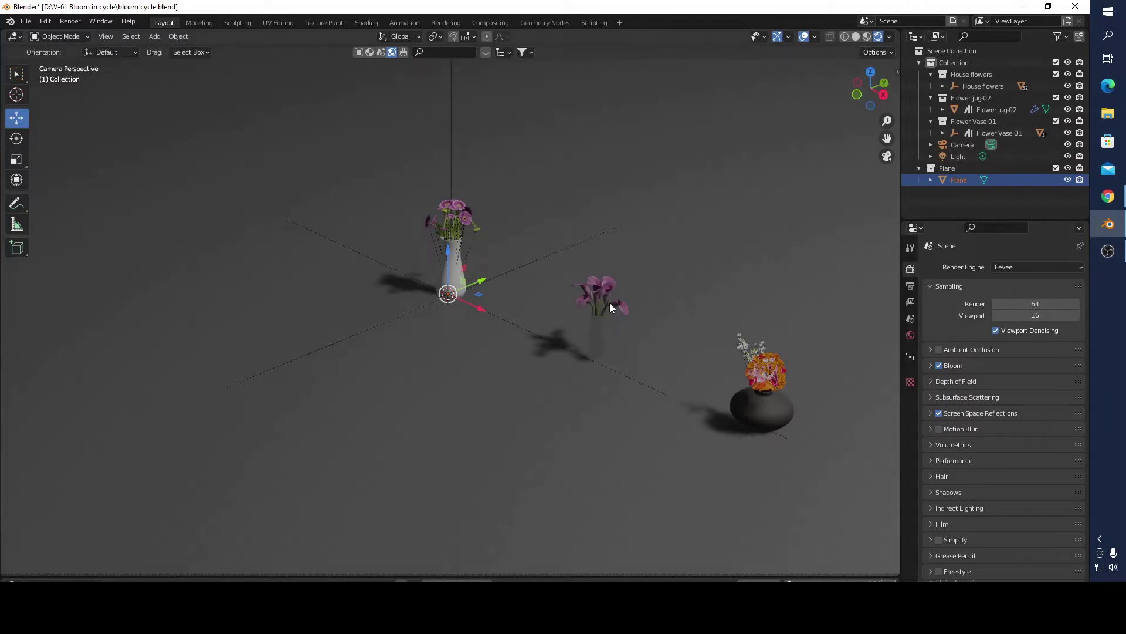
{"action": "left_click", "coordinate": [625, 305]}
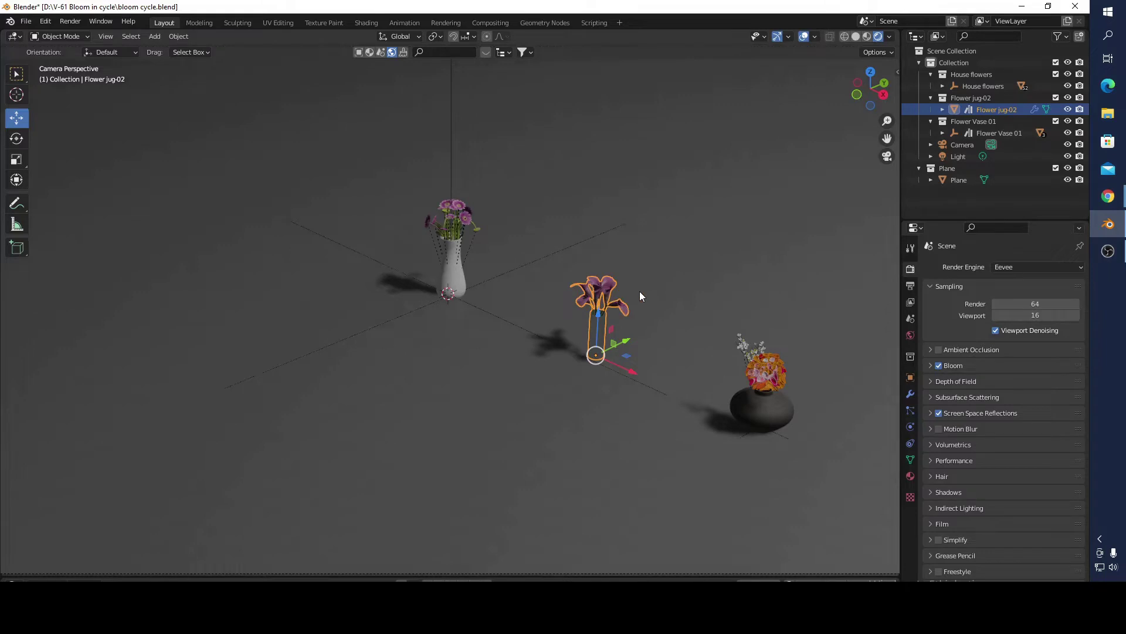
{"action": "scroll", "coordinate": [610, 304], "scroll_direction": "down", "scroll_amount": 3}
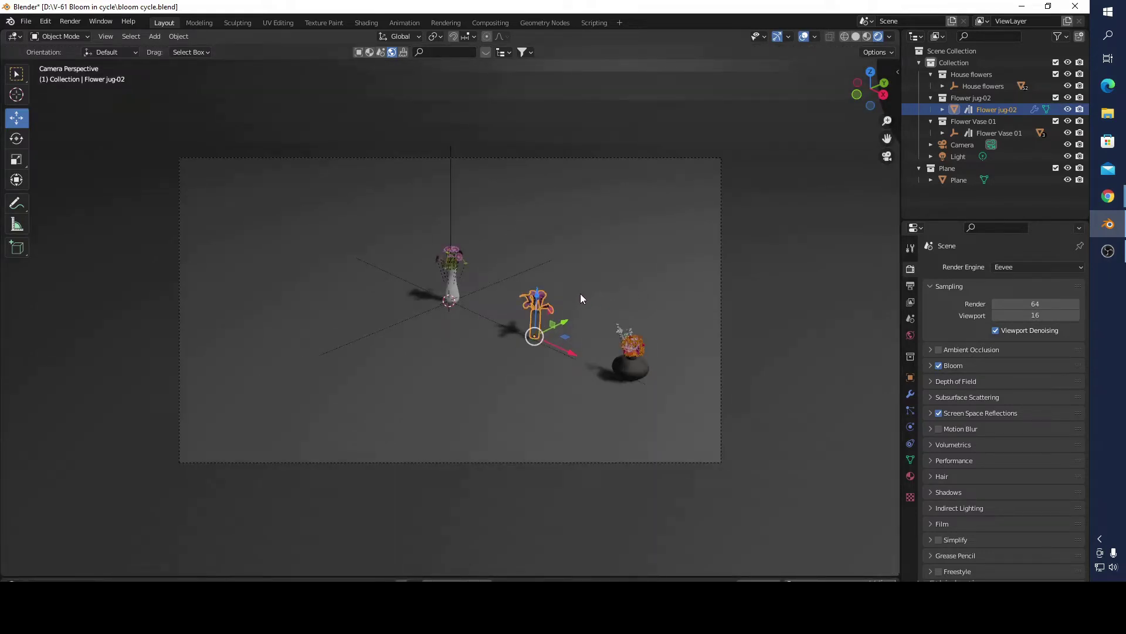
{"action": "left_click", "coordinate": [575, 314]}
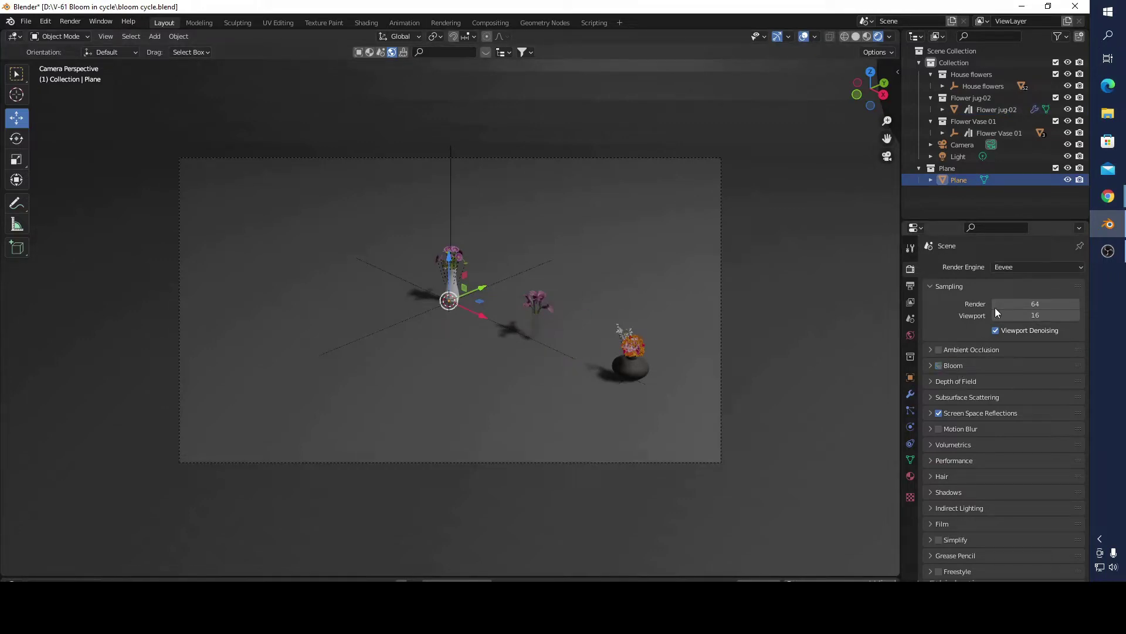
- Switch the render engine from Eevee to Cycles
{"action": "left_click", "coordinate": [1016, 266]}
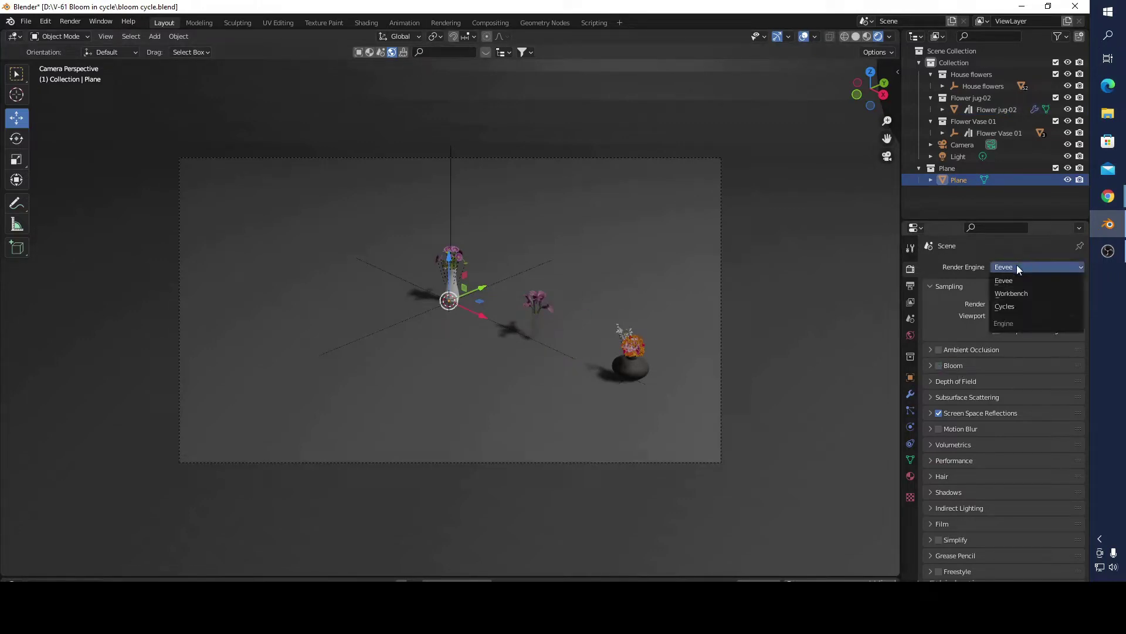
{"action": "left_click", "coordinate": [1011, 306]}
{"action": "scroll", "coordinate": [584, 345], "scroll_direction": "up", "scroll_amount": 4}
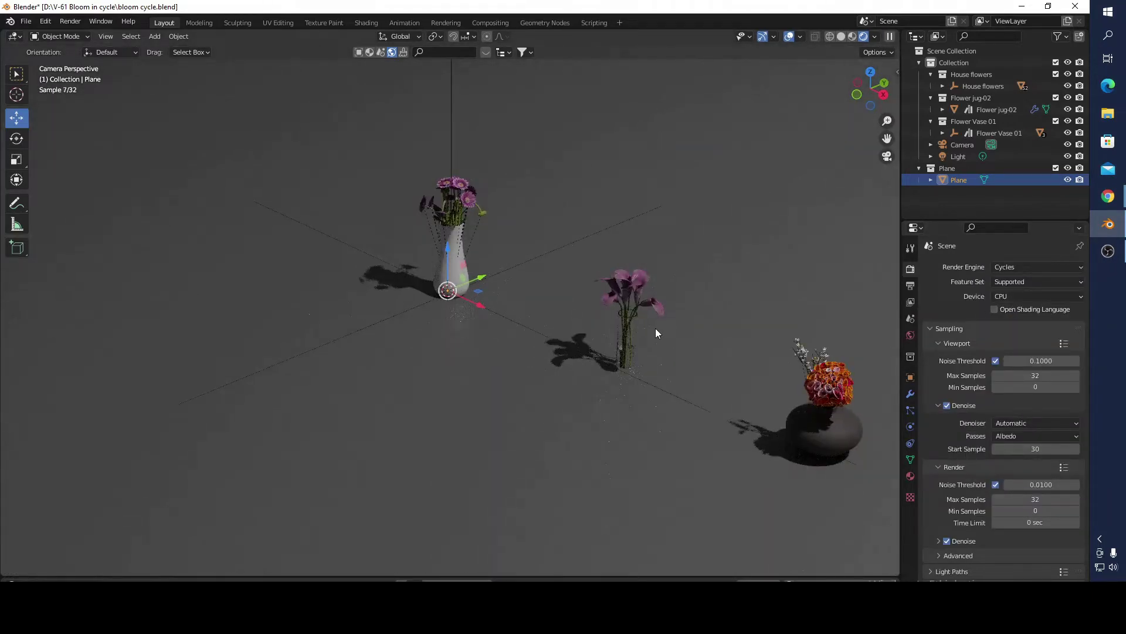
{"action": "middle_click_drag", "start_coordinate": [656, 329], "coordinate": [514, 334], "text": "shift"}
{"action": "scroll", "coordinate": [977, 416], "scroll_direction": "down", "scroll_amount": 5}
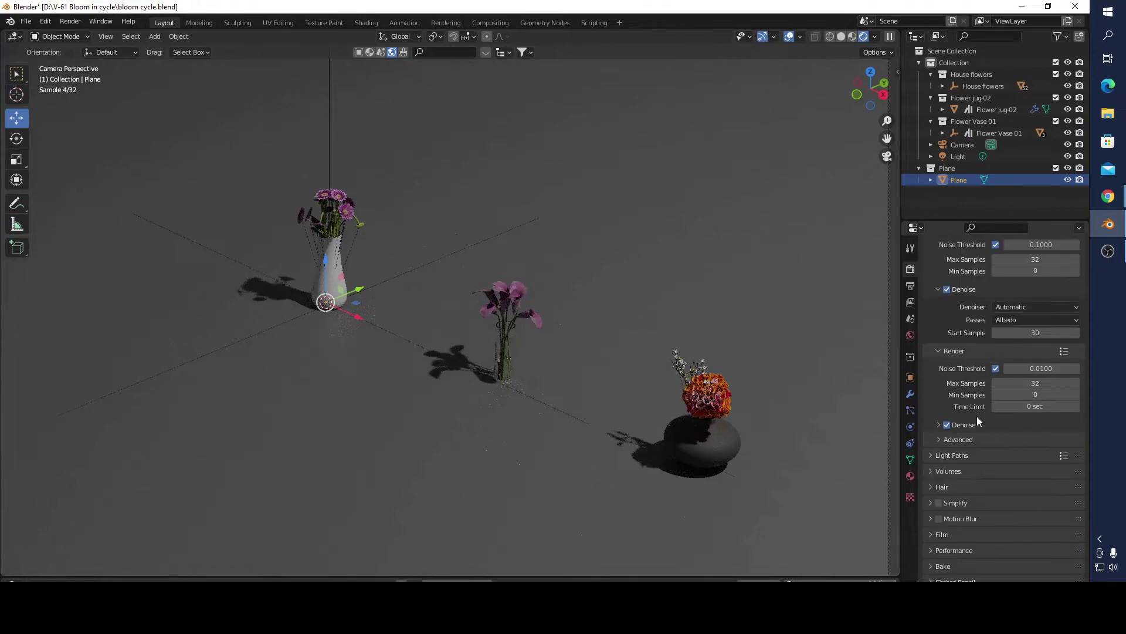
- Tint the Flower jug-02 petals' emission dark purple and set emission strength to 100
{"action": "left_click", "coordinate": [911, 476]}
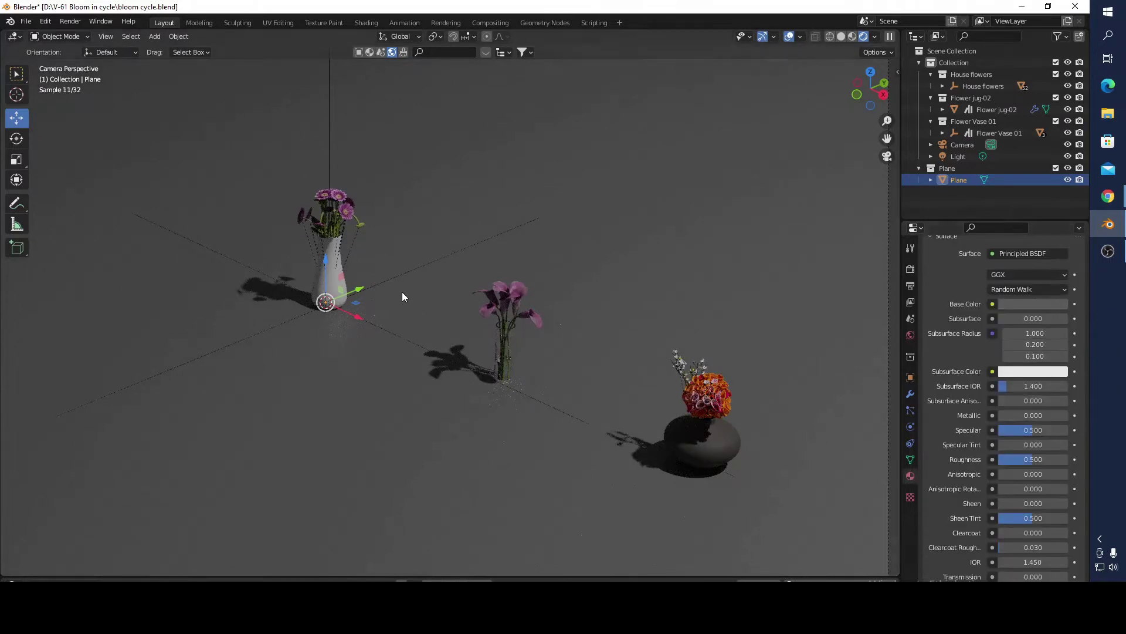
{"action": "left_click", "coordinate": [524, 294]}
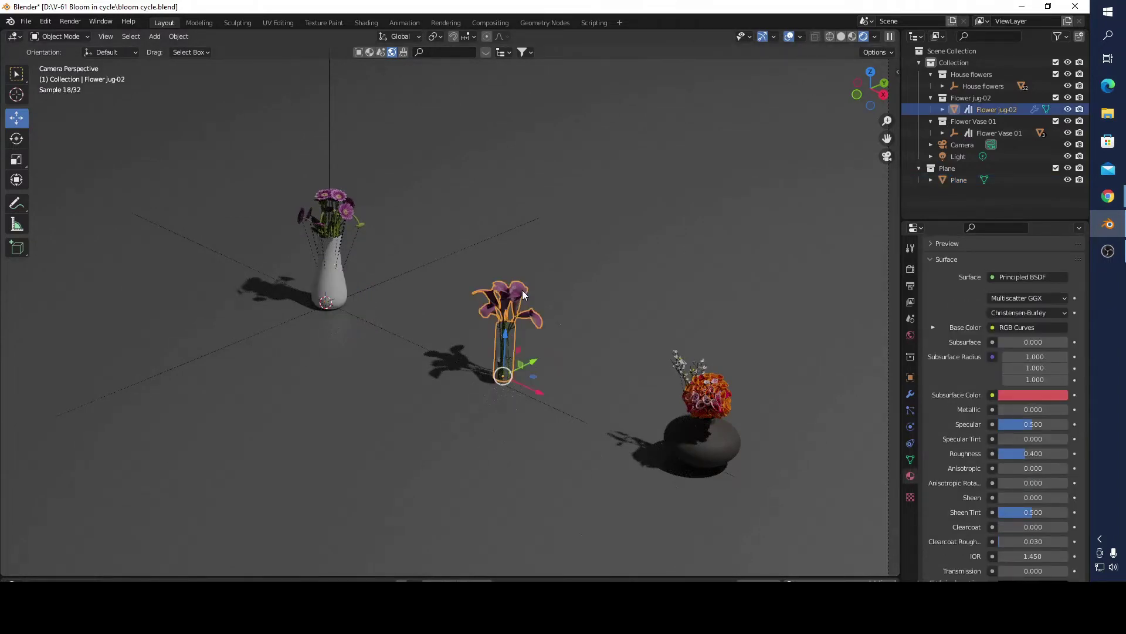
{"action": "scroll", "coordinate": [950, 284], "scroll_direction": "up", "scroll_amount": 5}
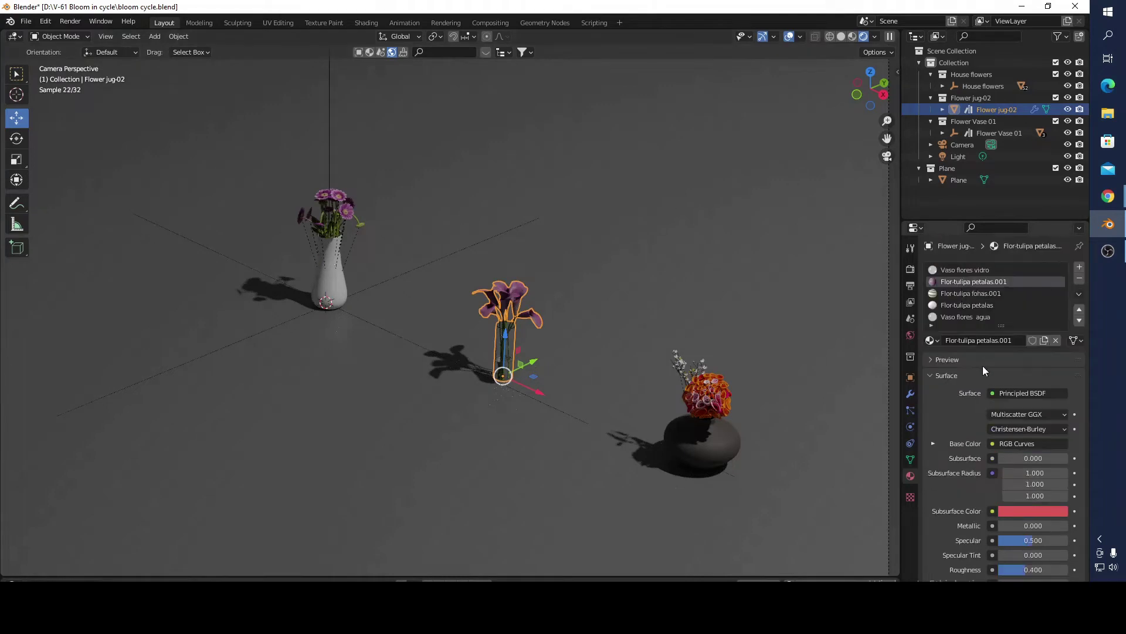
{"action": "scroll", "coordinate": [981, 405], "scroll_direction": "down", "scroll_amount": 8}
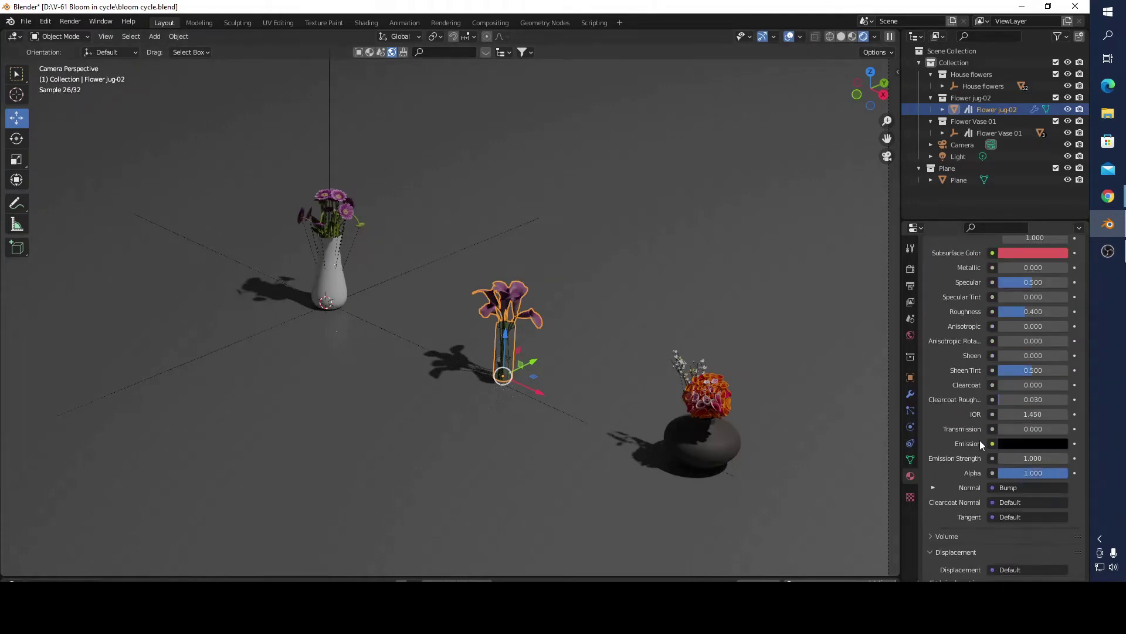
{"action": "left_click", "coordinate": [1039, 442]}
{"action": "scroll", "coordinate": [989, 314], "scroll_direction": "up", "scroll_amount": 2}
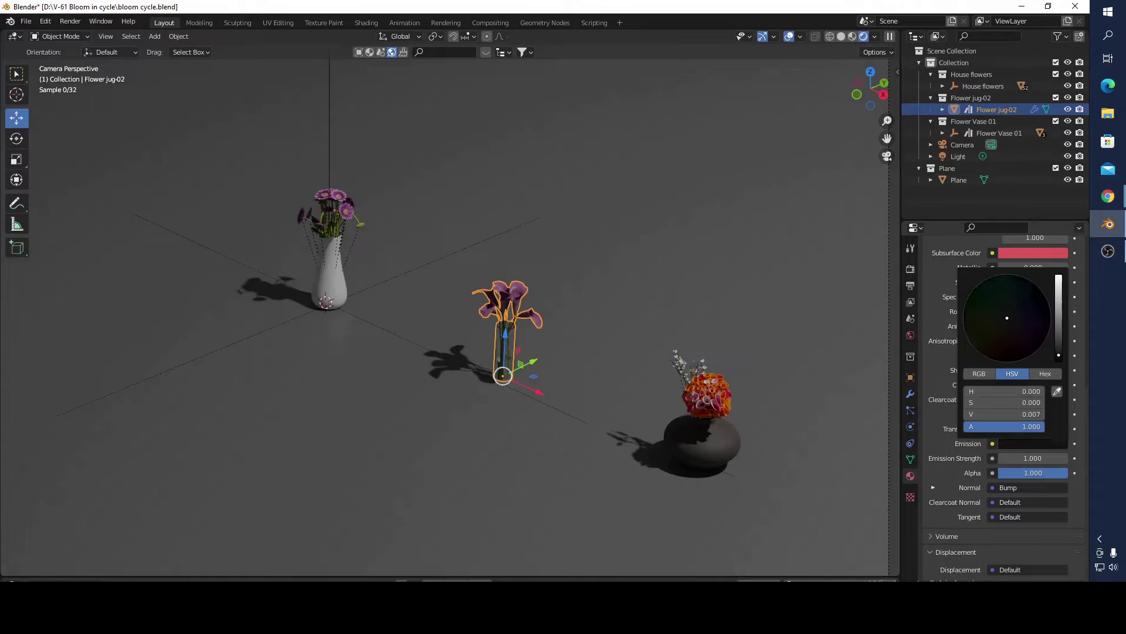
{"action": "left_click", "coordinate": [1059, 348]}
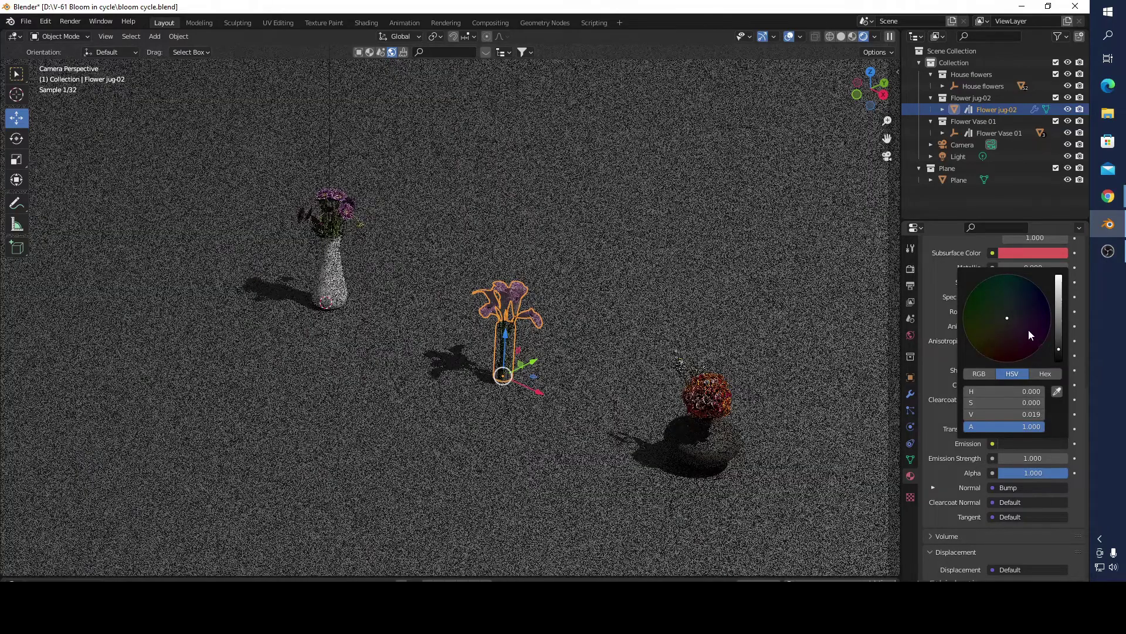
{"action": "left_click_drag", "start_coordinate": [1010, 318], "coordinate": [1001, 330]}
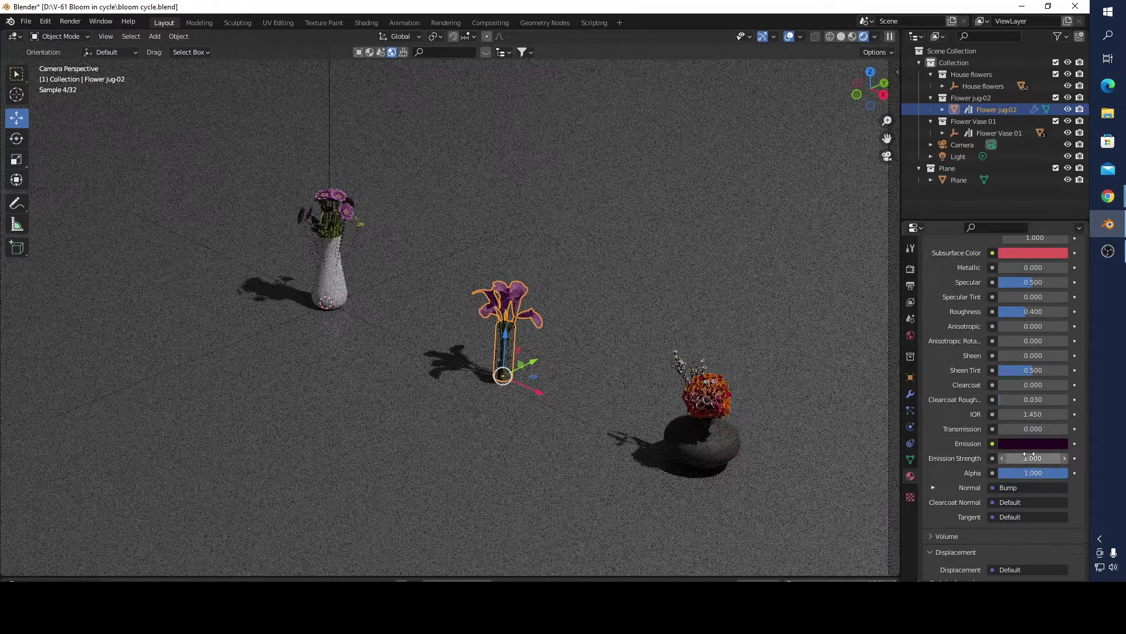
{"action": "left_click", "coordinate": [1030, 457]}
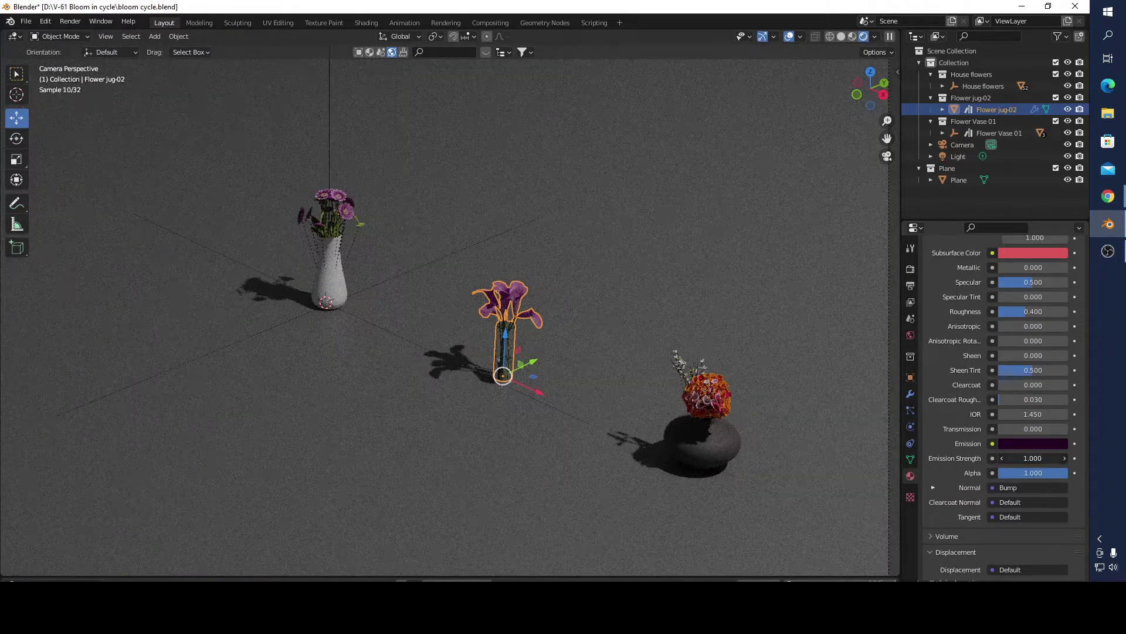
{"action": "type", "text": "100"}
{"action": "key", "text": "Return"}
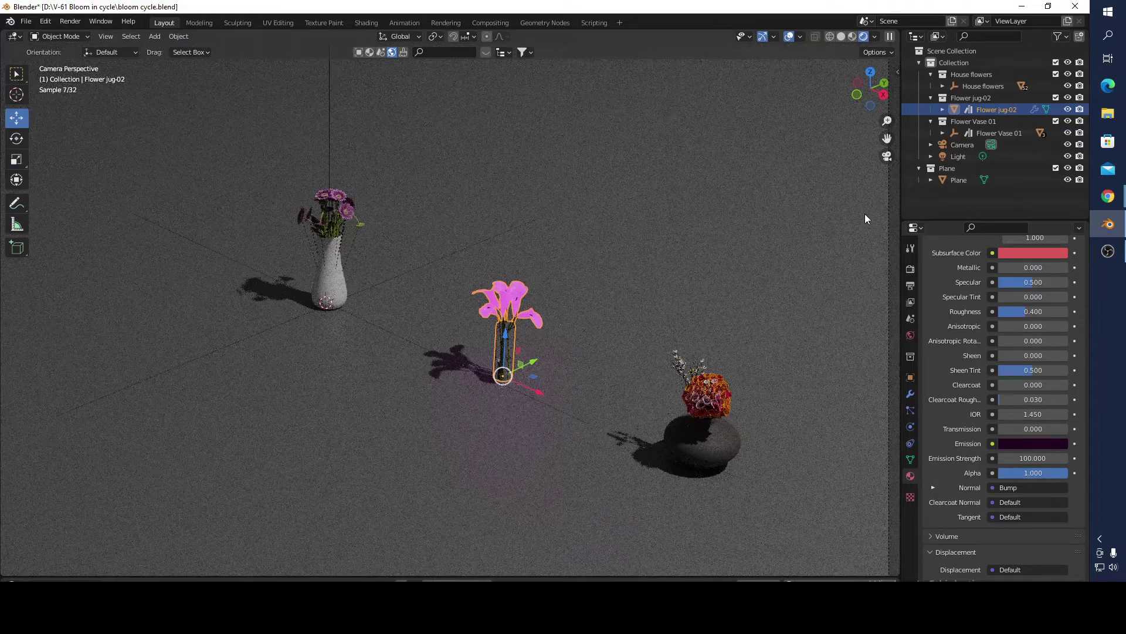
- Hide and restore the ground plane, then show the Cycles render settings with 32 samples
{"action": "left_click", "coordinate": [1056, 167]}
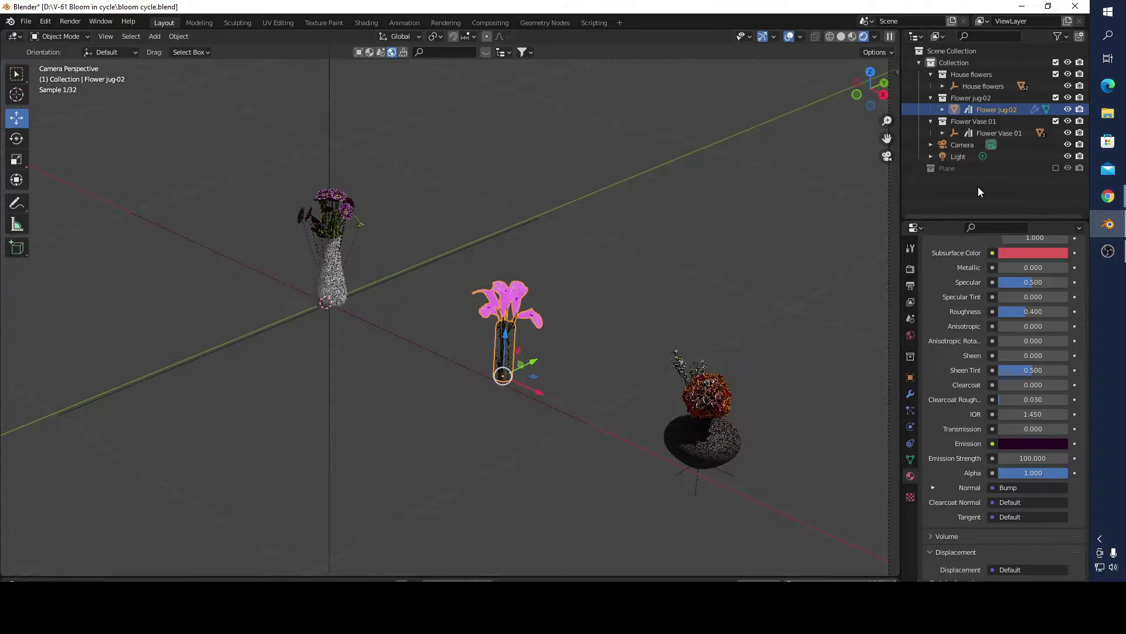
{"action": "left_click", "coordinate": [1055, 168]}
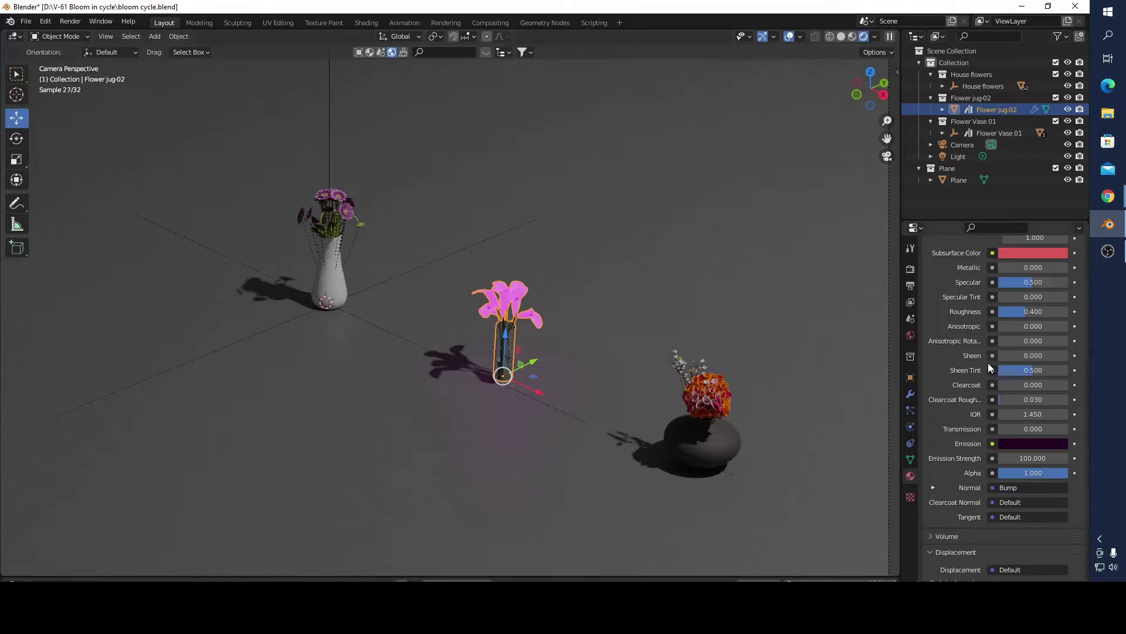
{"action": "scroll", "coordinate": [997, 317], "scroll_direction": "up", "scroll_amount": 10}
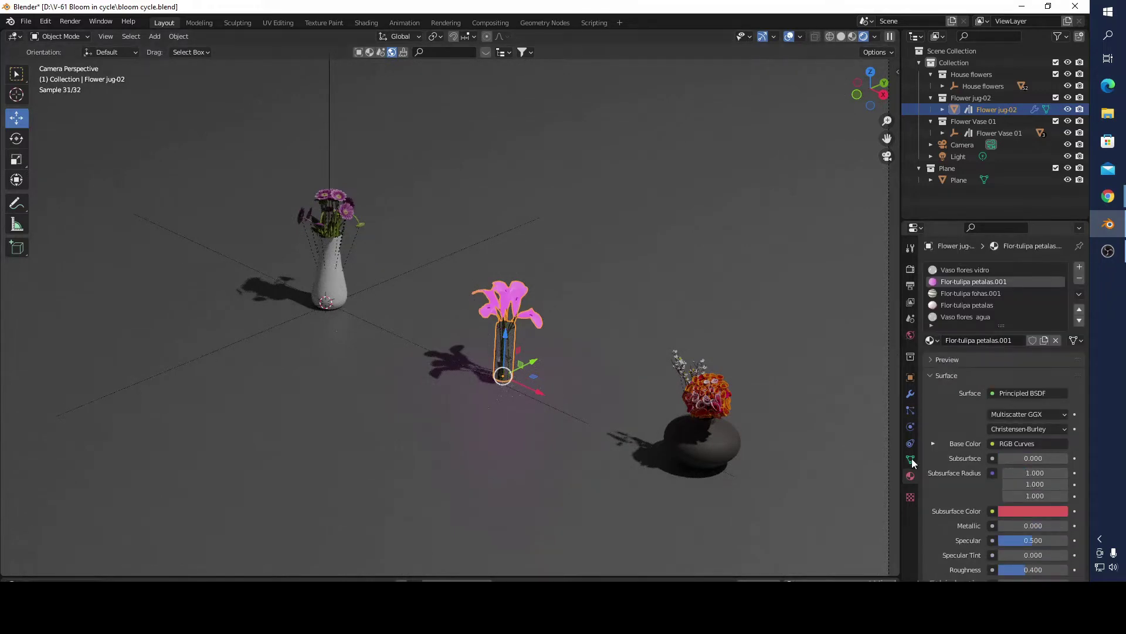
{"action": "left_click", "coordinate": [911, 271]}
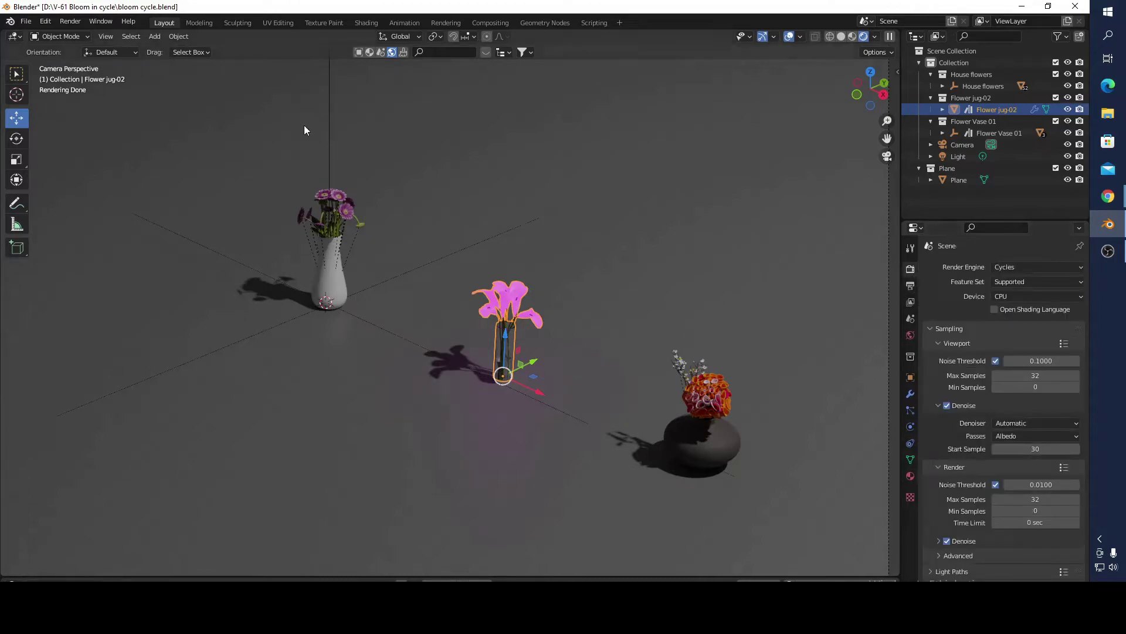
- Render a still image of the three flower arrangements and zoom the preview while it finishes
{"action": "left_click", "coordinate": [71, 21]}
{"action": "left_click", "coordinate": [89, 33]}
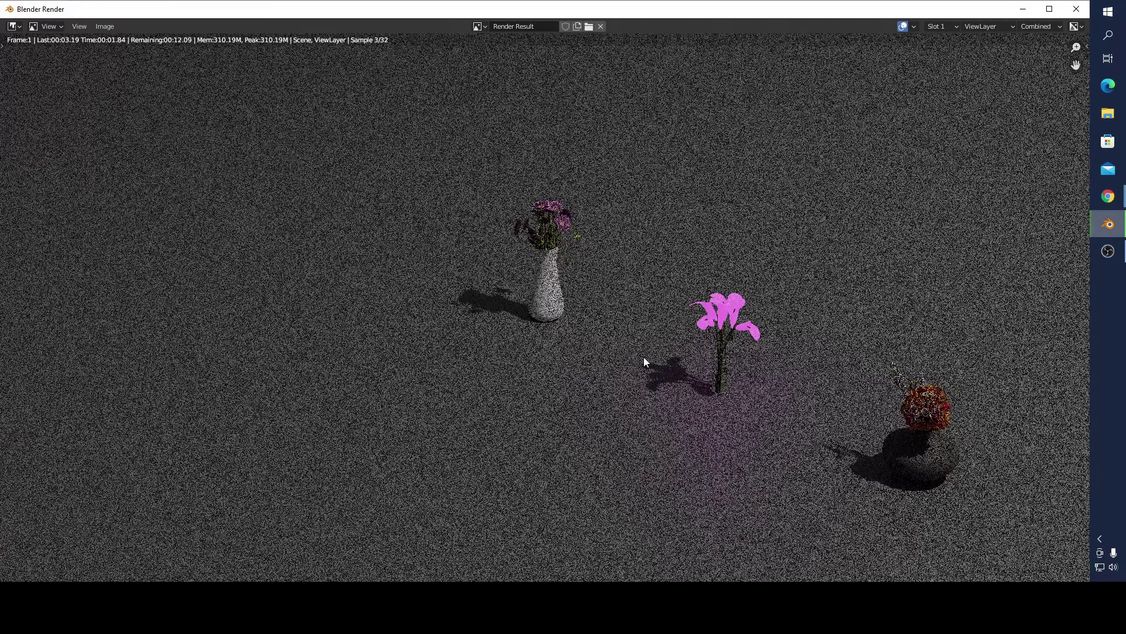
{"action": "scroll", "coordinate": [646, 356], "scroll_direction": "down", "scroll_amount": 1}
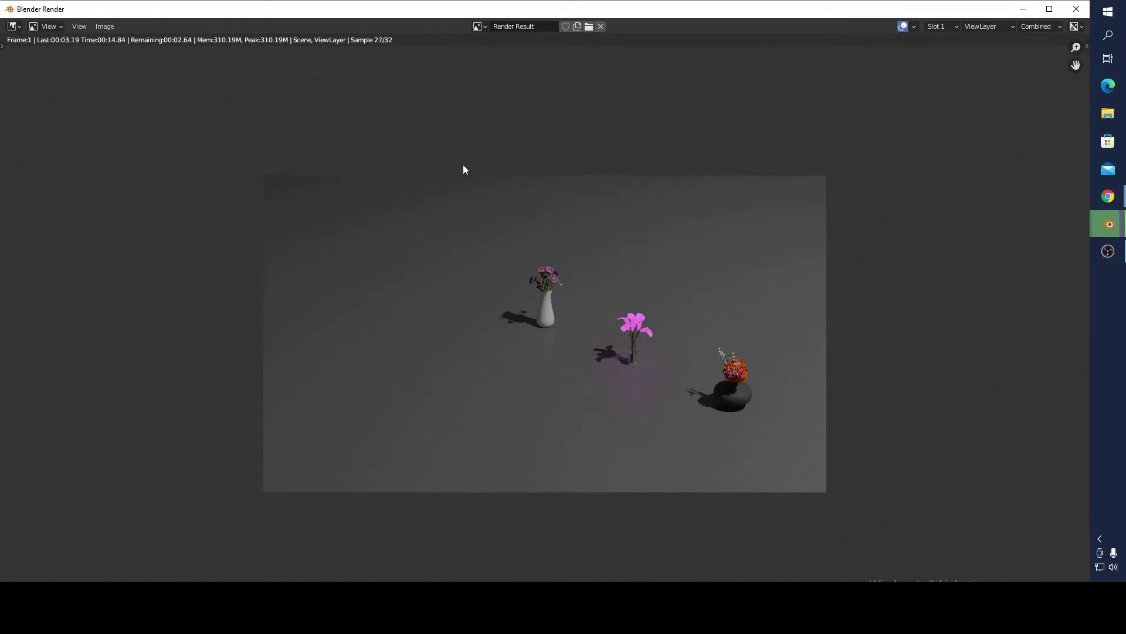
{"action": "scroll", "coordinate": [703, 342], "scroll_direction": "up", "scroll_amount": 1}
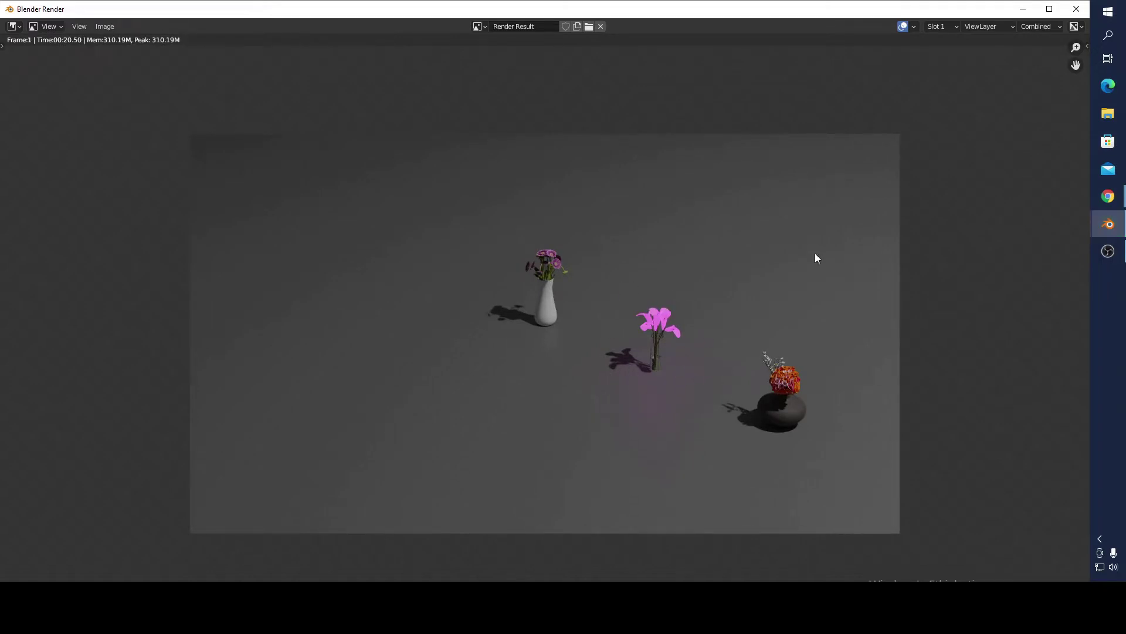
- Close the render, enable Use Nodes in Compositing, spread Render Layers and Composite apart, return to Layout
{"action": "left_click", "coordinate": [1076, 9]}
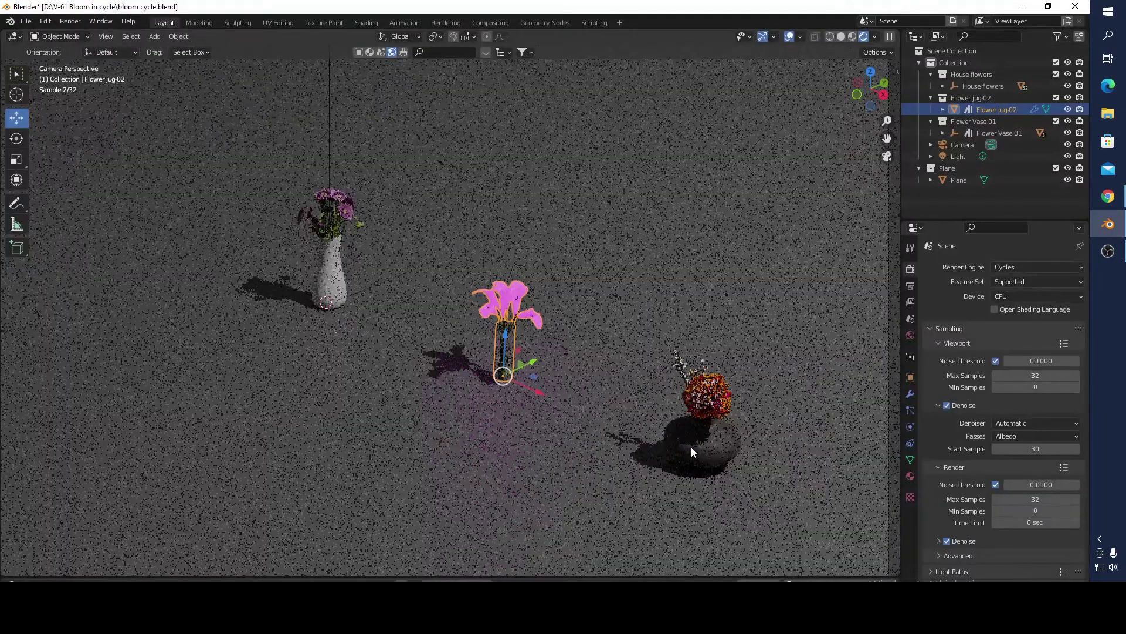
{"action": "scroll", "coordinate": [643, 364], "scroll_direction": "down", "scroll_amount": 3}
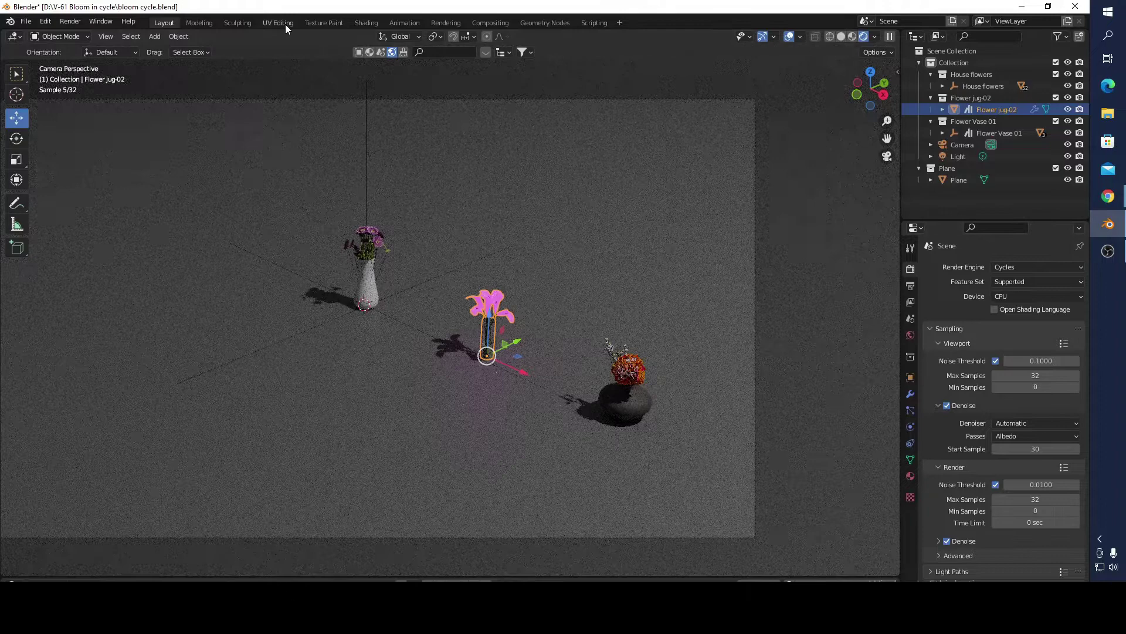
{"action": "left_click", "coordinate": [495, 23]}
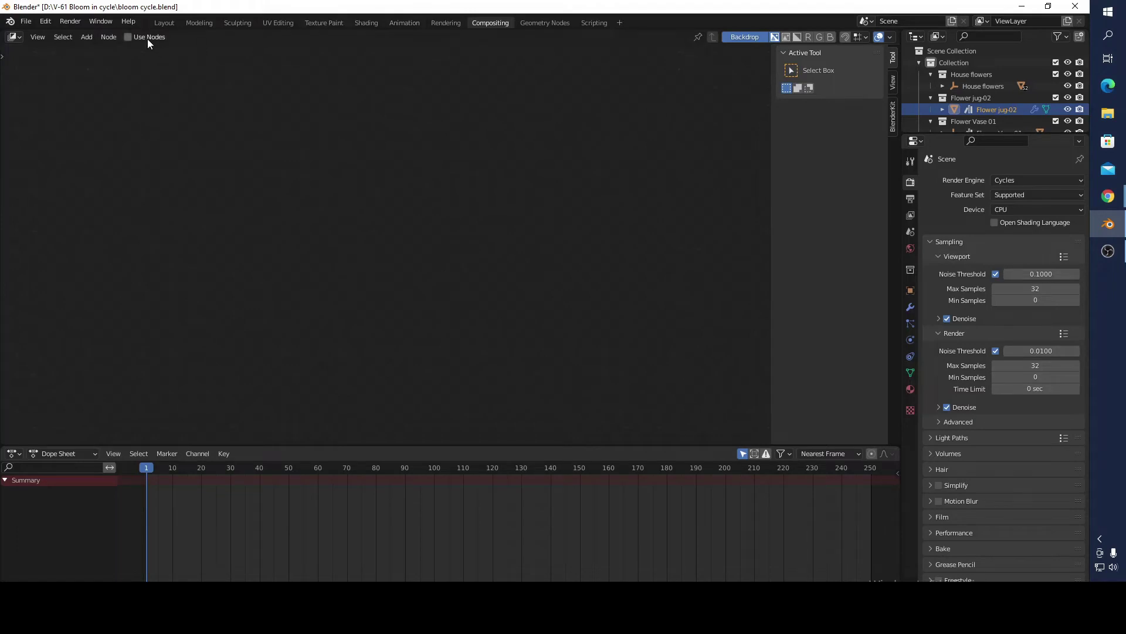
{"action": "left_click", "coordinate": [131, 37]}
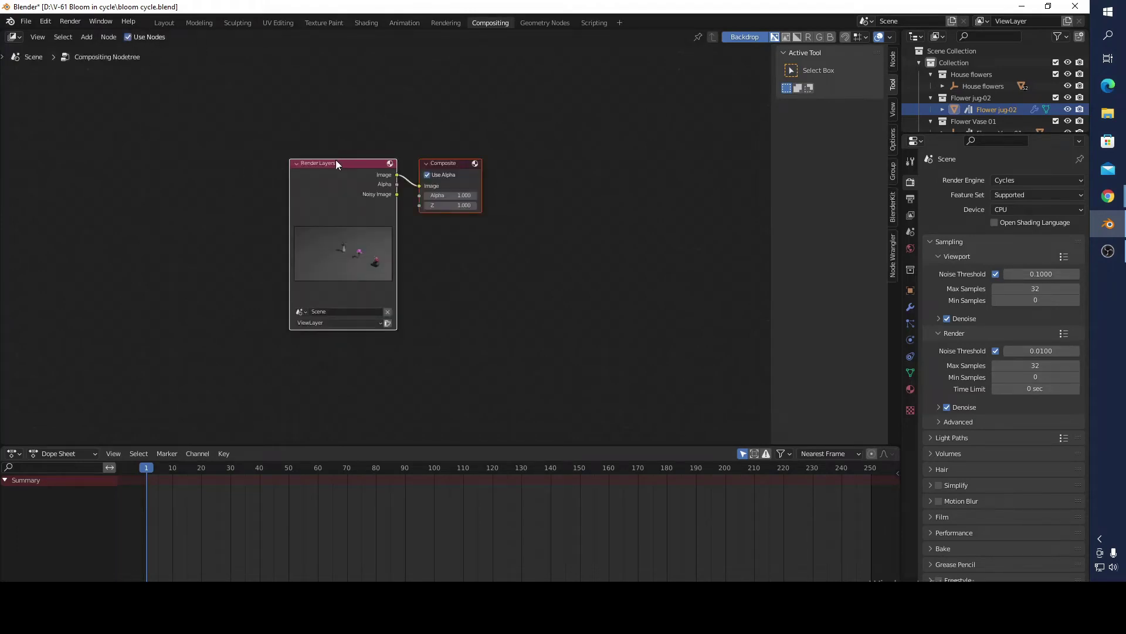
{"action": "left_click_drag", "start_coordinate": [336, 160], "coordinate": [222, 137]}
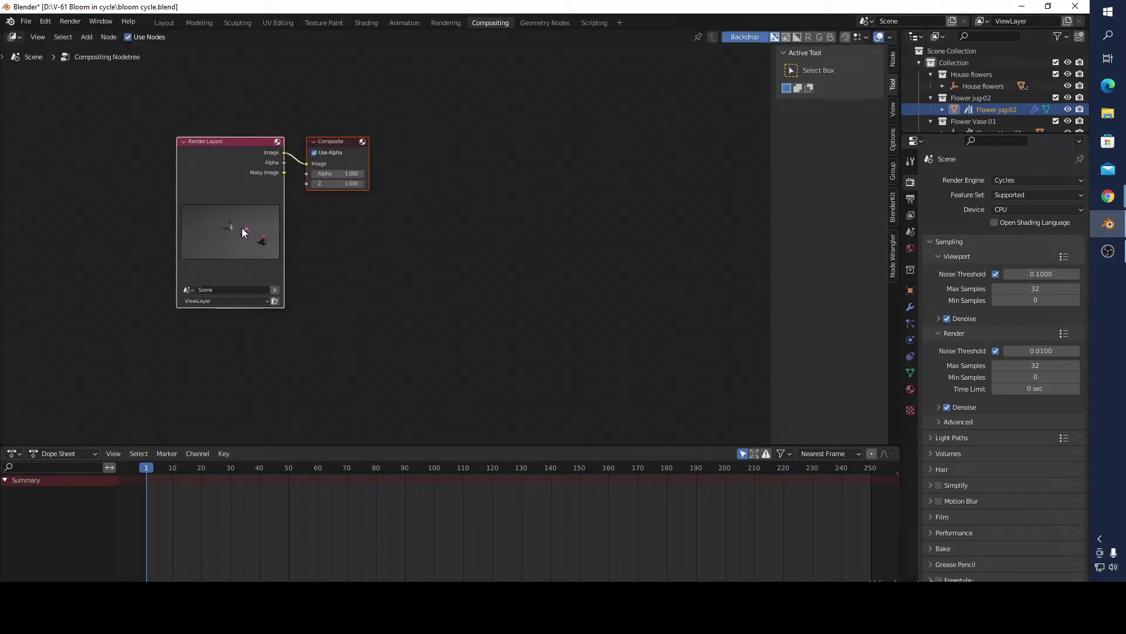
{"action": "left_click_drag", "start_coordinate": [339, 141], "coordinate": [673, 159]}
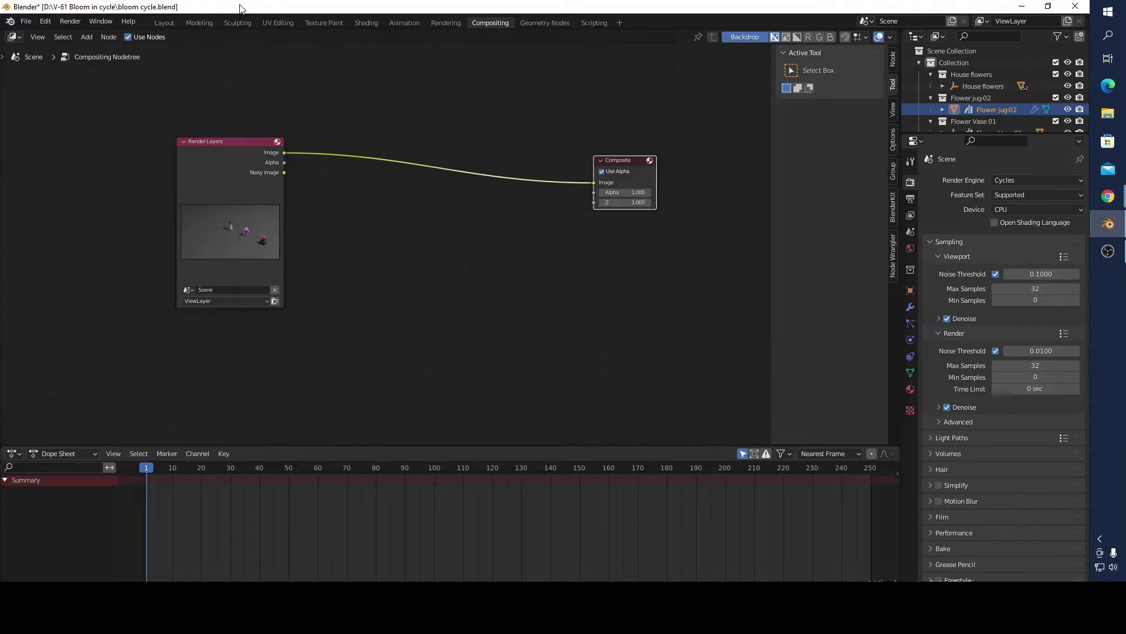
{"action": "left_click", "coordinate": [165, 23]}
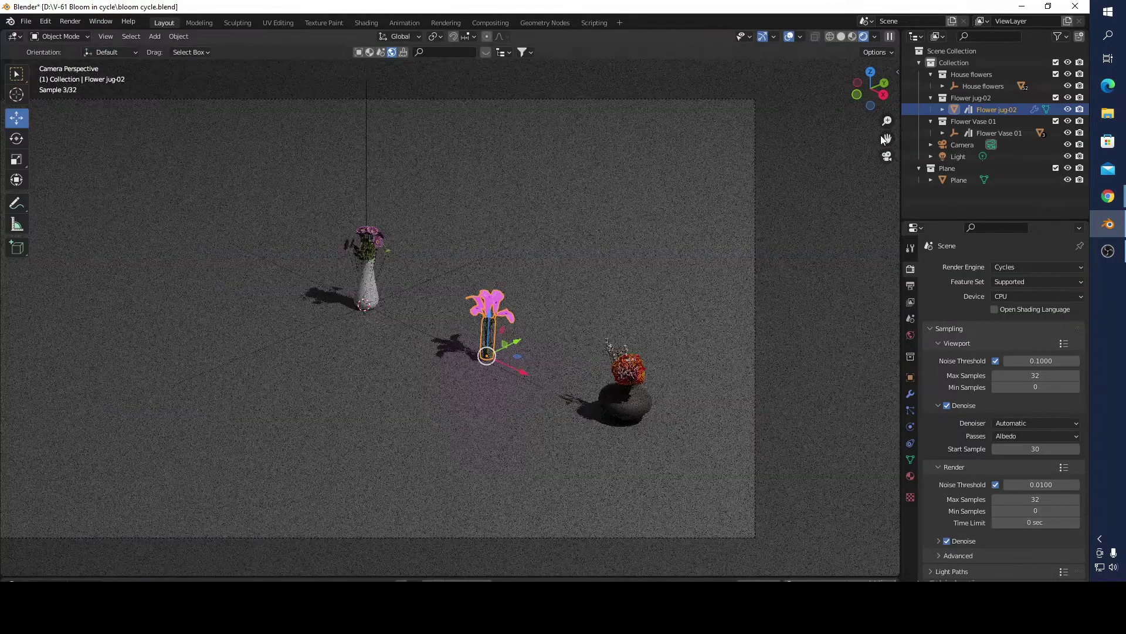
- Turn on the Shortcut VUr on-screen key display from the viewport sidebar
{"action": "key", "text": "n"}
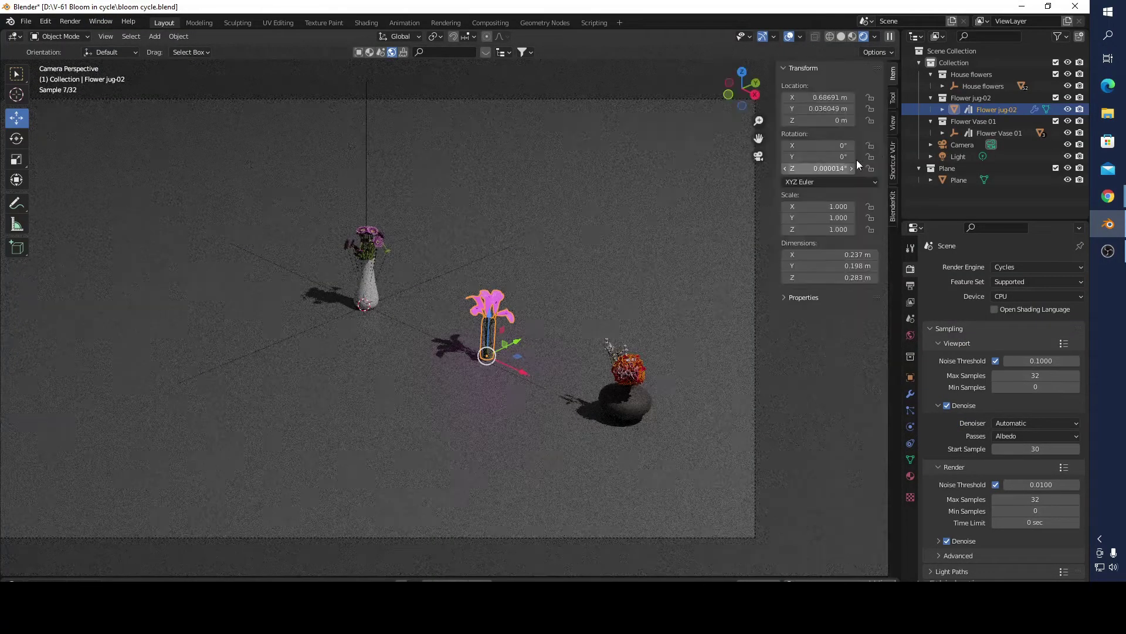
{"action": "left_click", "coordinate": [893, 172]}
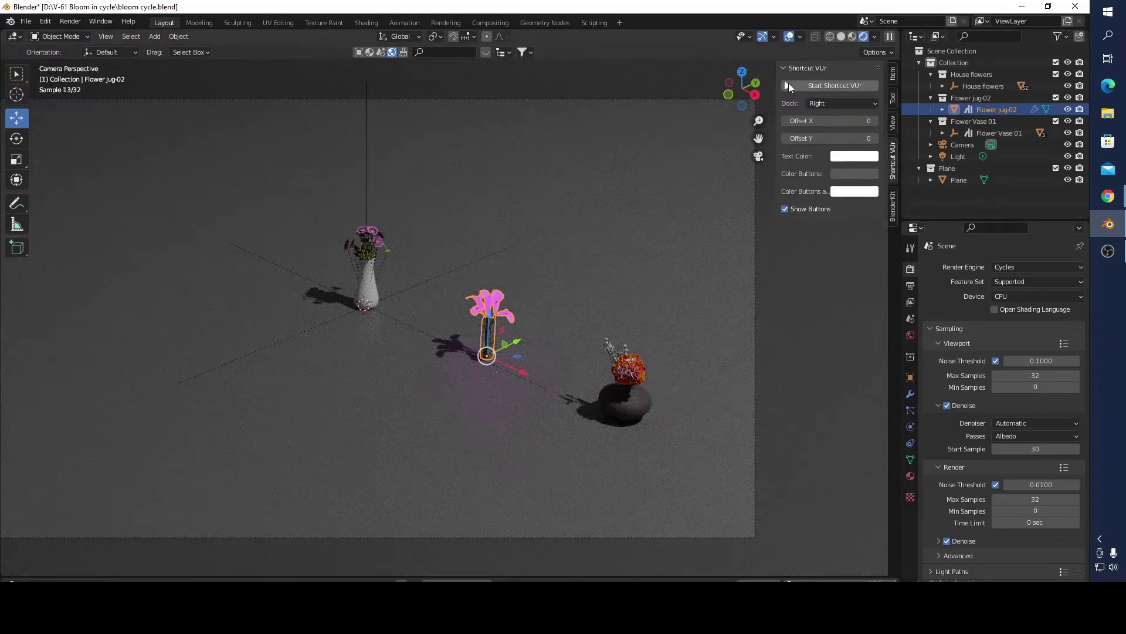
{"action": "left_click", "coordinate": [789, 86]}
{"action": "key", "text": "n"}
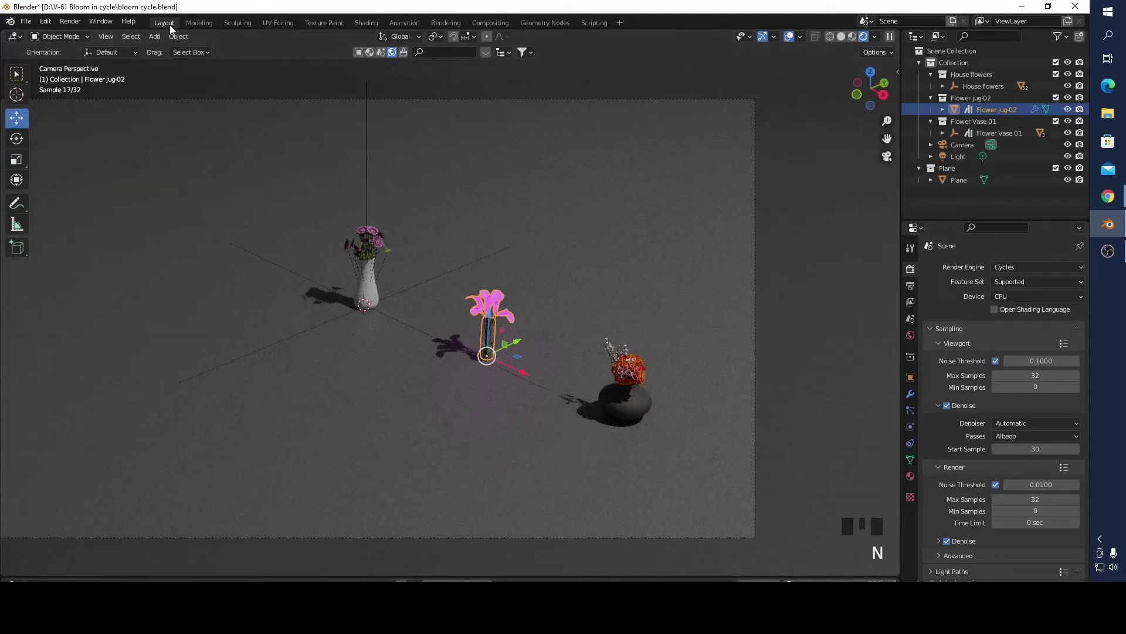
- Insert a Denoise node between Render Layers and Composite in the Compositing workspace
{"action": "left_click", "coordinate": [491, 22]}
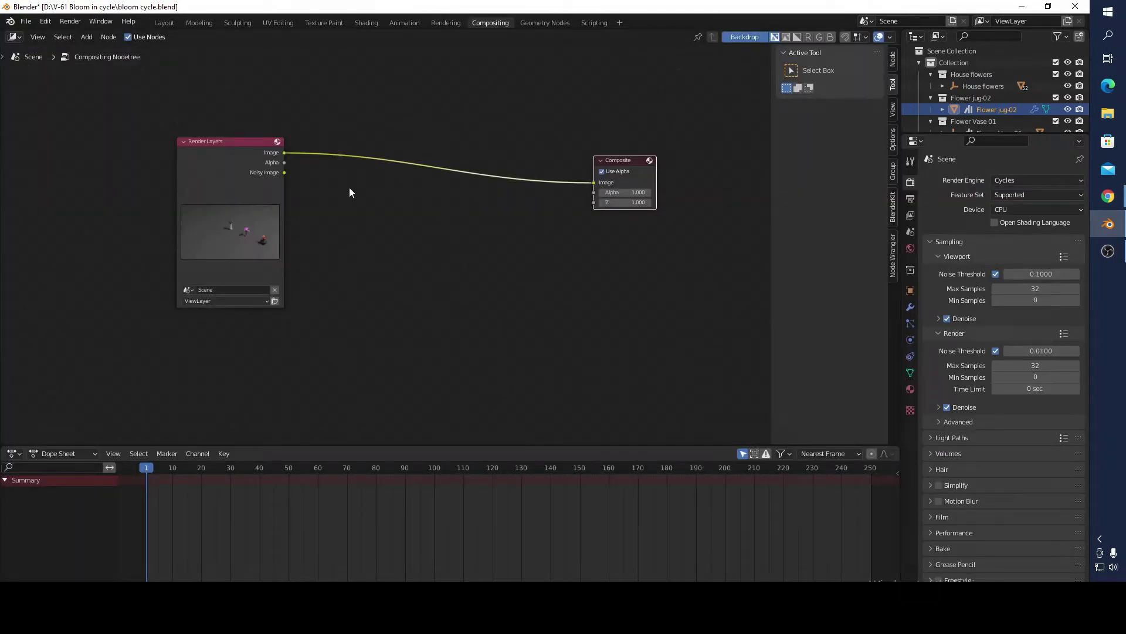
{"action": "key", "text": "shift+a"}
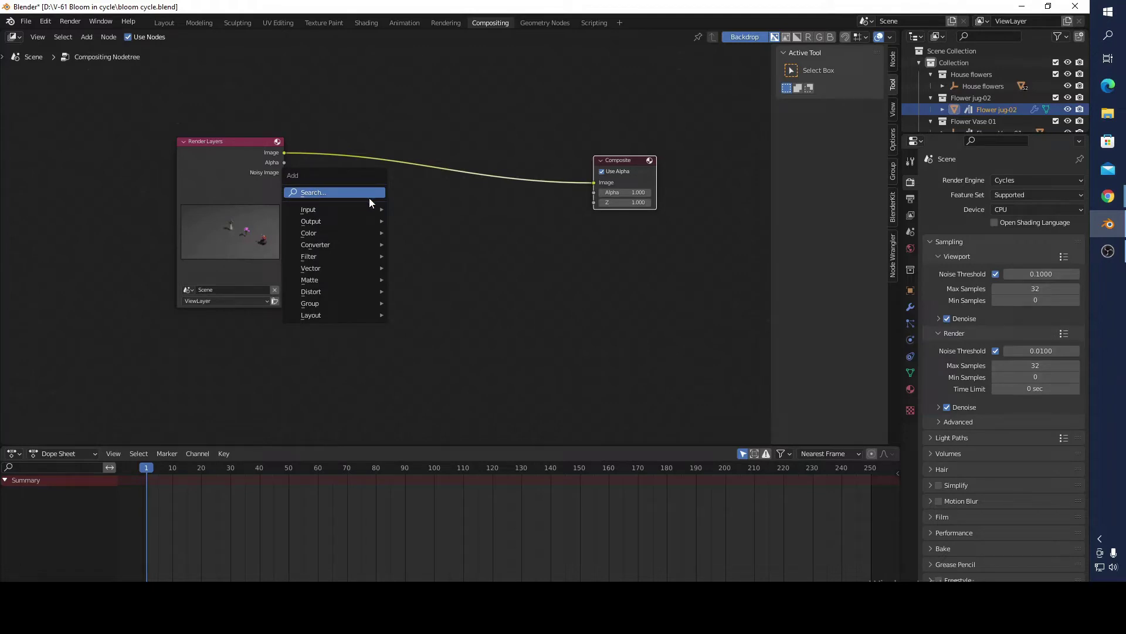
{"action": "mouse_move", "coordinate": [357, 256]}
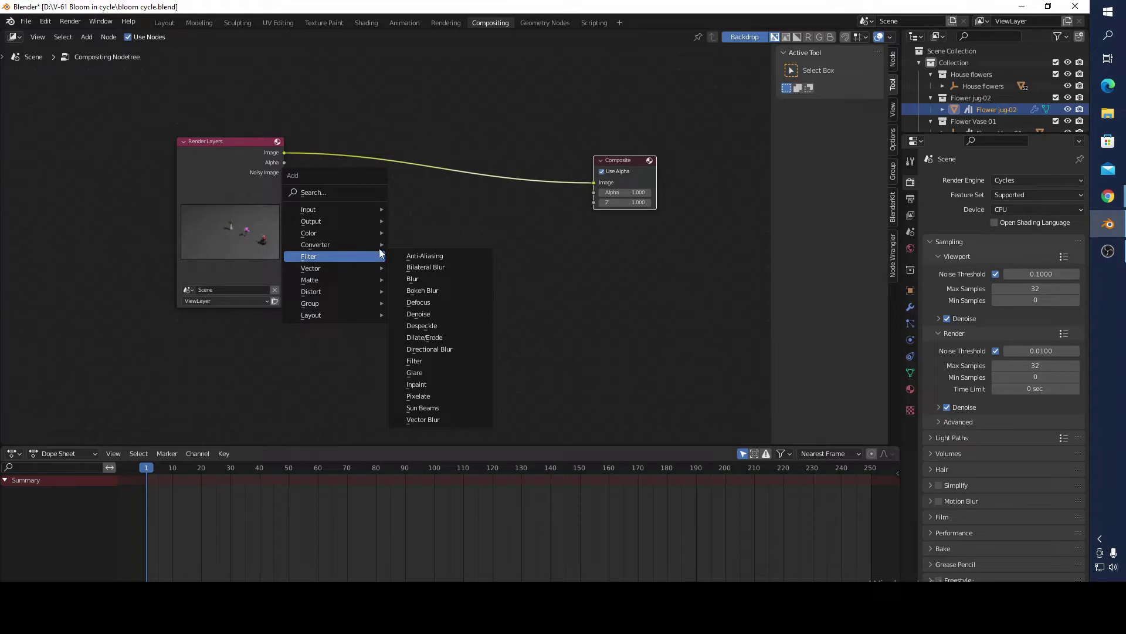
{"action": "left_click", "coordinate": [85, 36]}
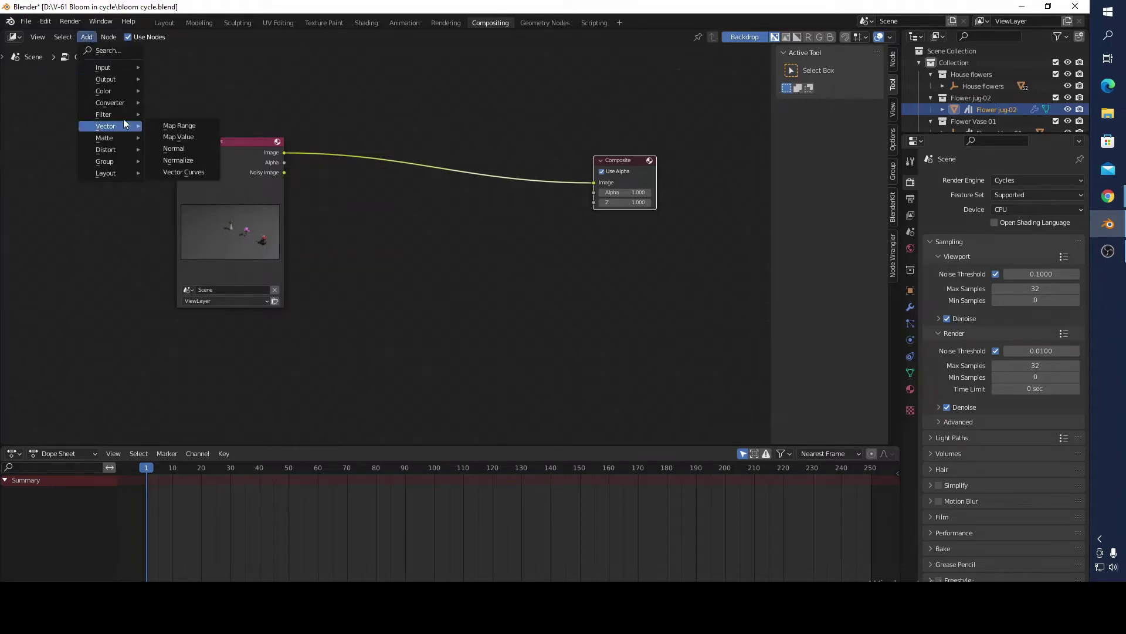
{"action": "mouse_move", "coordinate": [117, 115]}
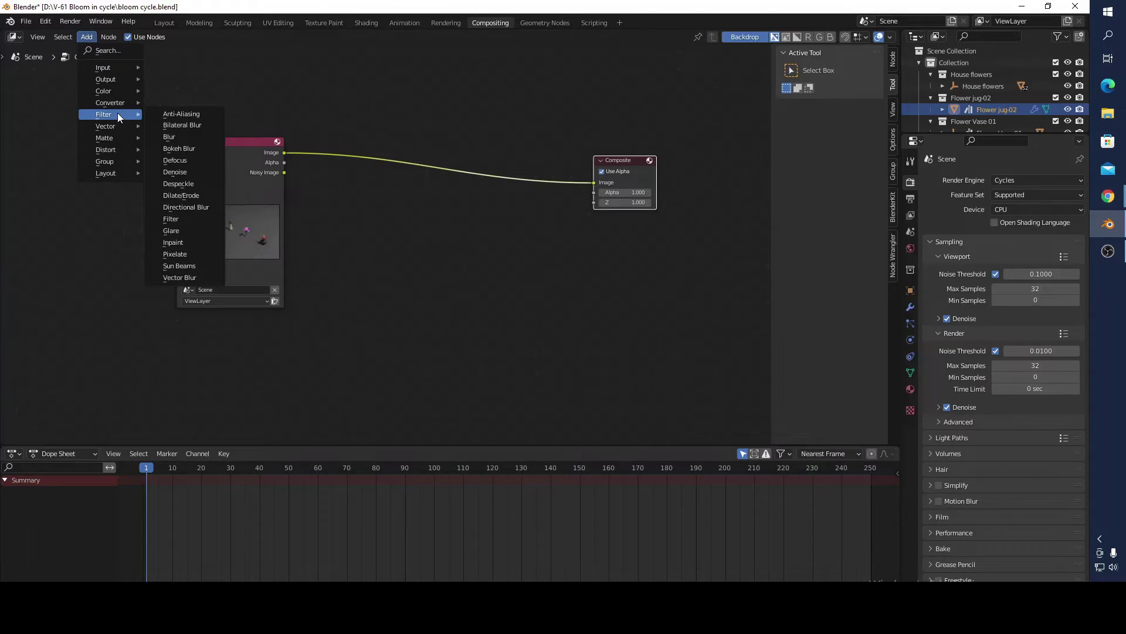
{"action": "left_click", "coordinate": [181, 172]}
{"action": "left_click", "coordinate": [346, 135]}
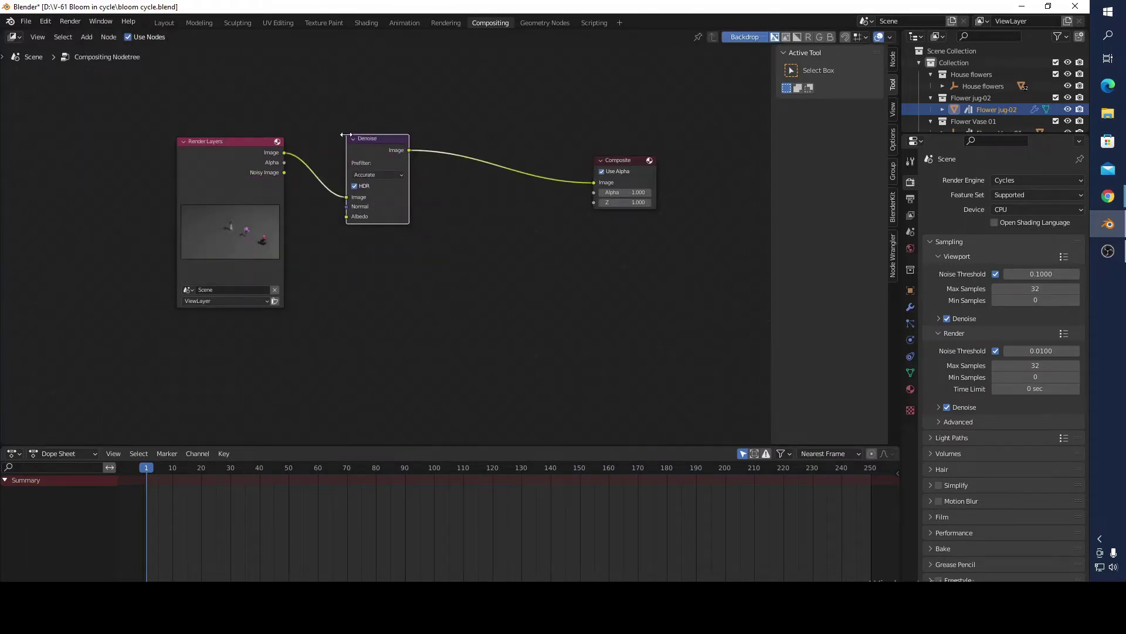
- Insert a Glare node between Denoise and Composite
{"action": "left_click", "coordinate": [106, 40]}
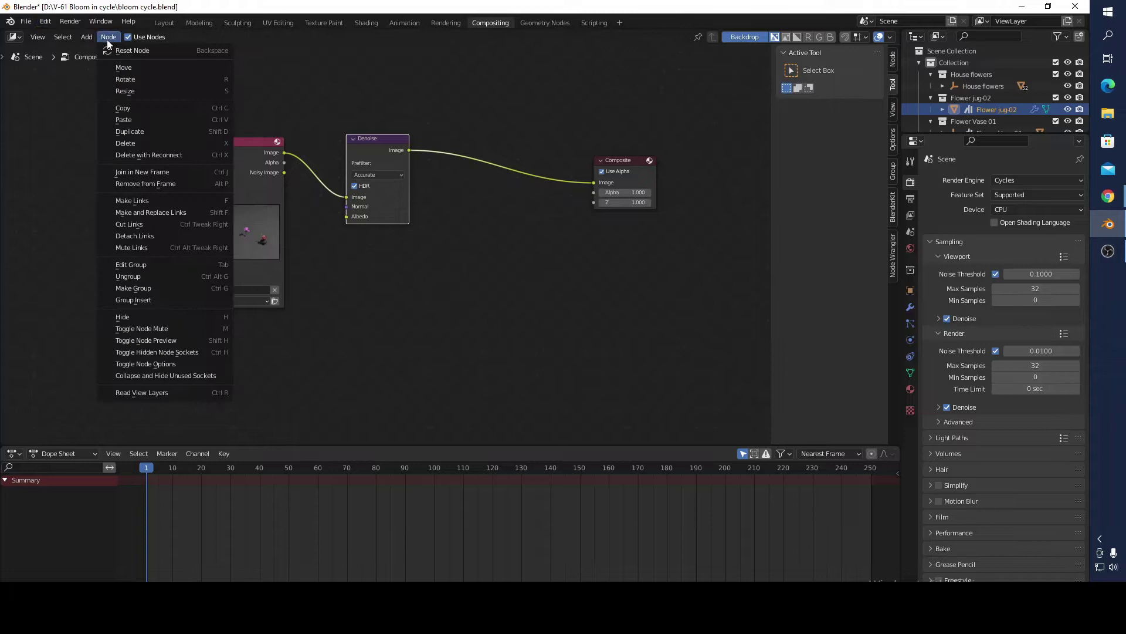
{"action": "mouse_move", "coordinate": [86, 37]}
{"action": "mouse_move", "coordinate": [104, 114]}
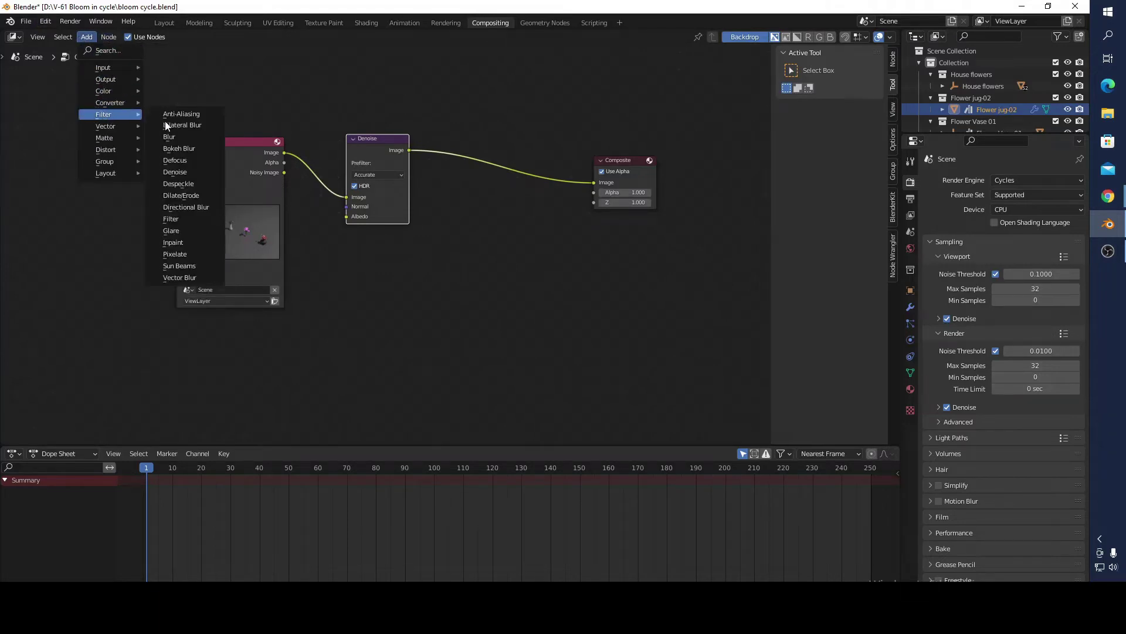
{"action": "left_click", "coordinate": [187, 231]}
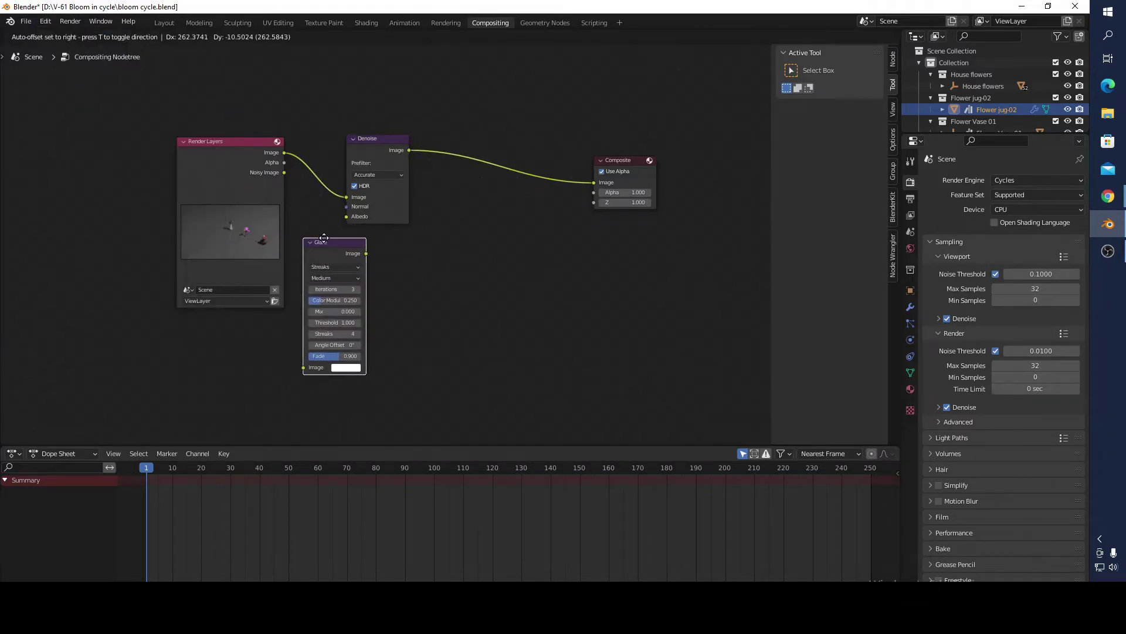
{"action": "left_click", "coordinate": [445, 137]}
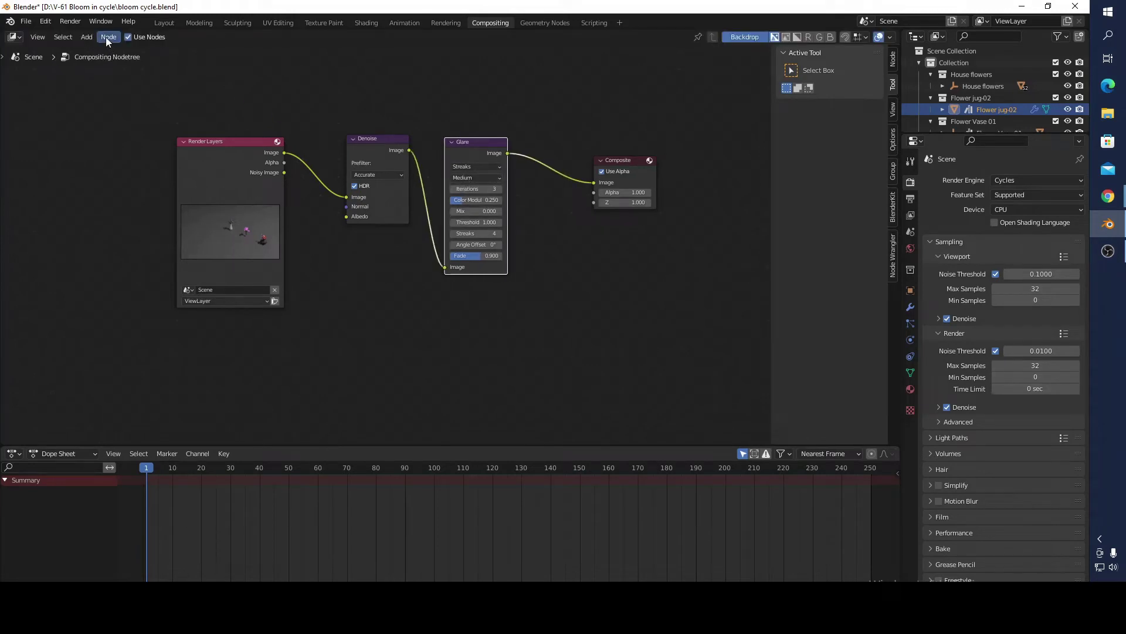
- Add a Viewer output node and link the Glare node's Image output into it
{"action": "left_click", "coordinate": [89, 38]}
{"action": "mouse_move", "coordinate": [102, 80]}
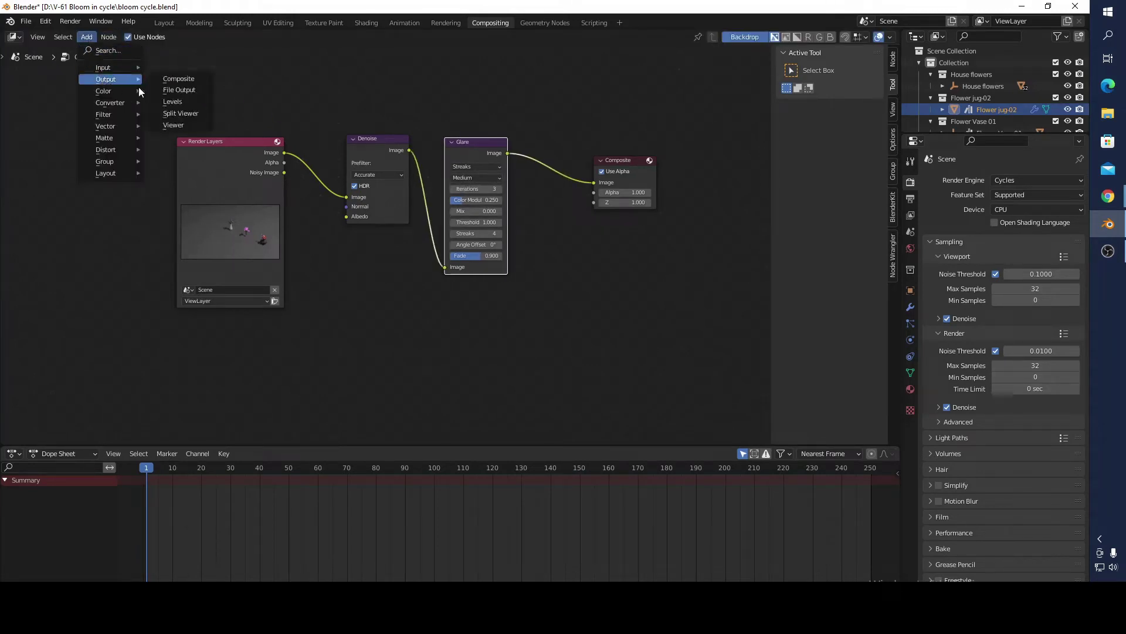
{"action": "left_click", "coordinate": [178, 125]}
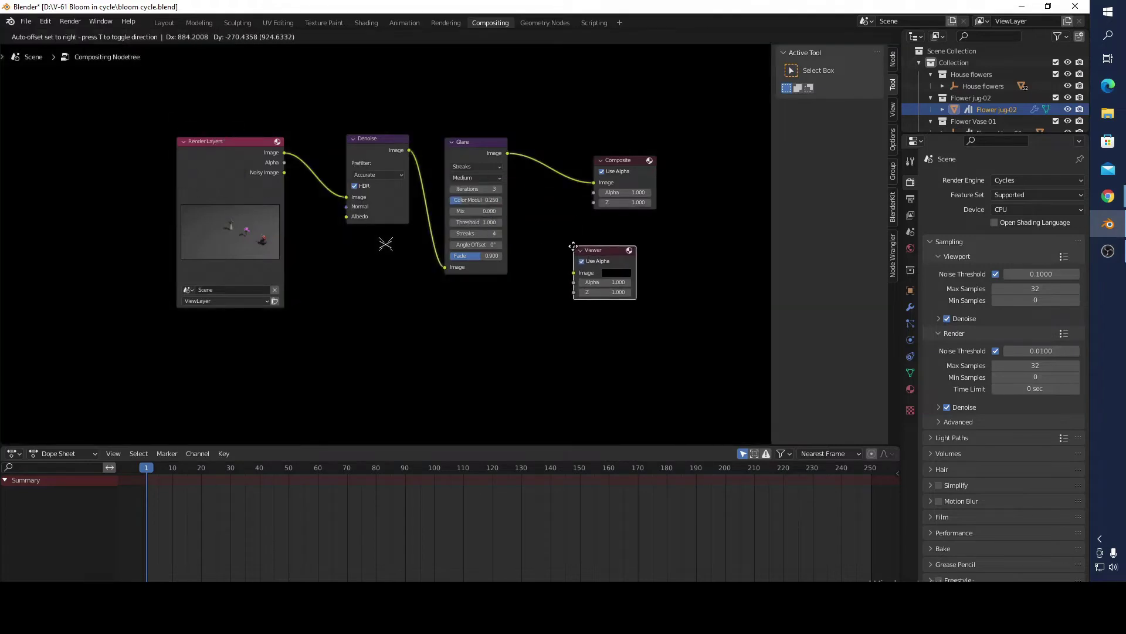
{"action": "left_click", "coordinate": [575, 246]}
{"action": "left_click_drag", "start_coordinate": [508, 154], "coordinate": [571, 272]}
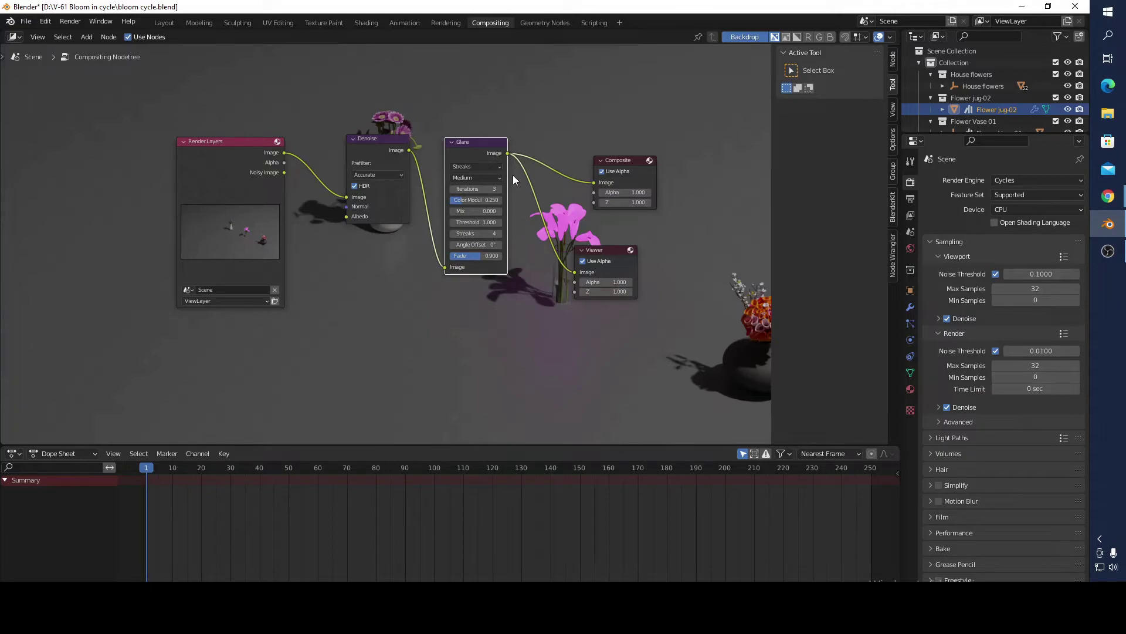
- In Layout, select the pink Flower jug-02 and raise its emission colour brightness slightly
{"action": "left_click", "coordinate": [163, 23]}
{"action": "left_click", "coordinate": [499, 22]}
{"action": "left_click", "coordinate": [161, 23]}
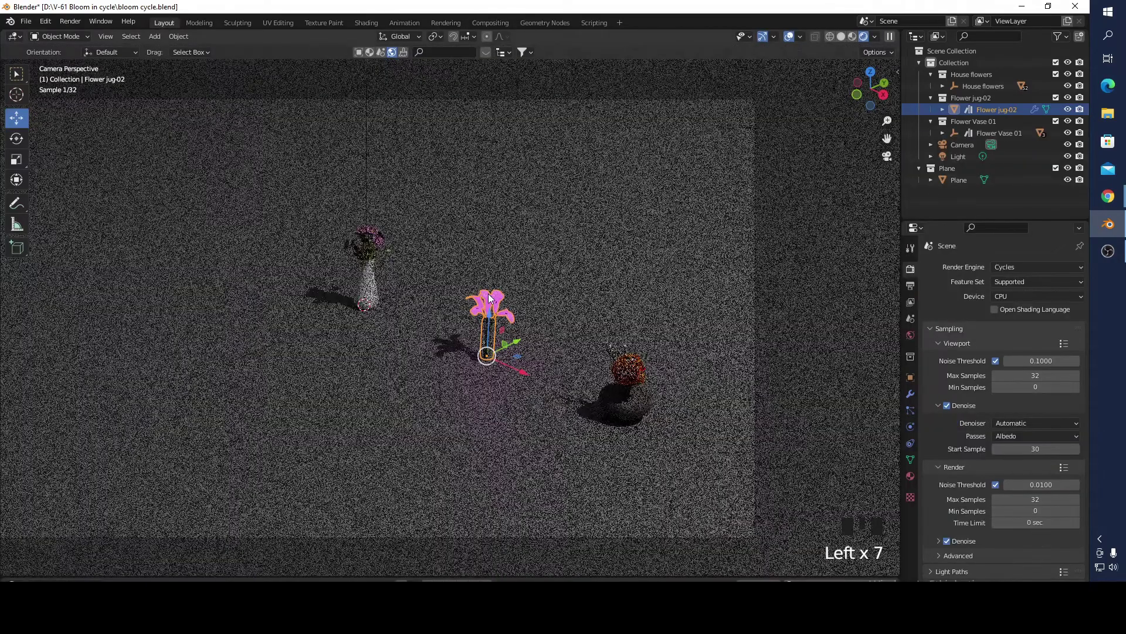
{"action": "left_click", "coordinate": [493, 307]}
{"action": "scroll", "coordinate": [516, 294], "scroll_direction": "up", "scroll_amount": 2}
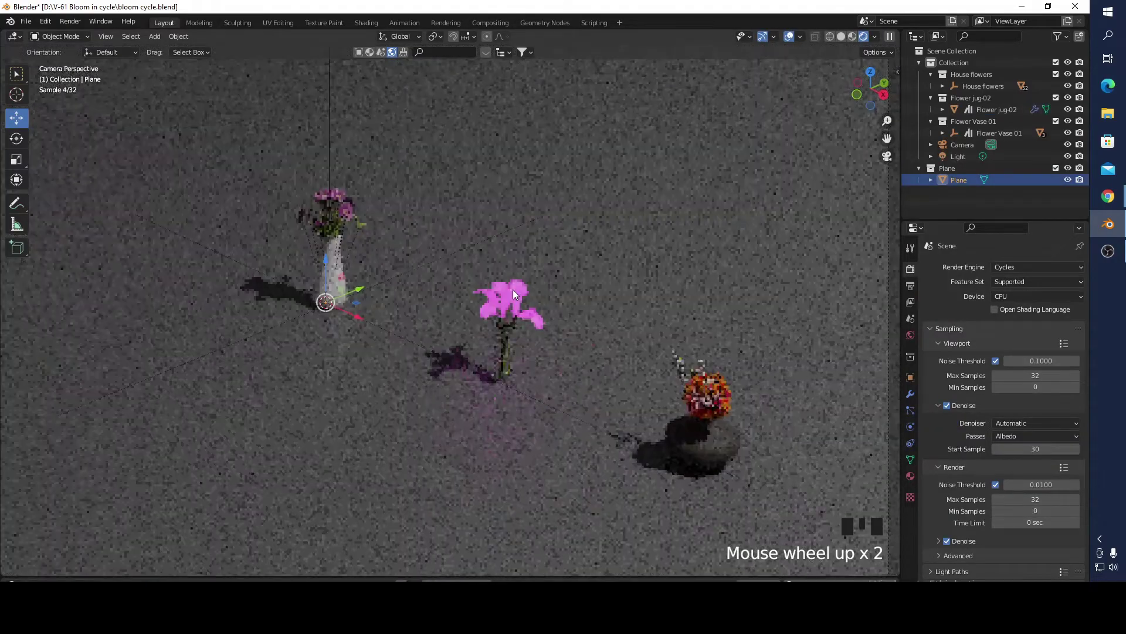
{"action": "left_click", "coordinate": [512, 290]}
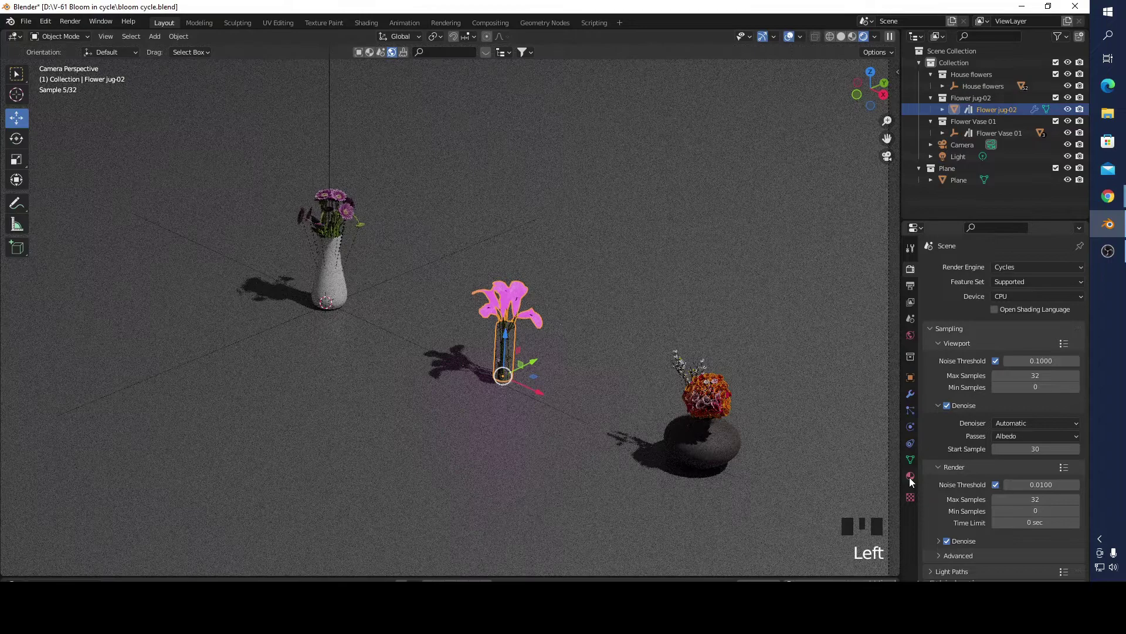
{"action": "left_click", "coordinate": [911, 476]}
{"action": "scroll", "coordinate": [978, 478], "scroll_direction": "down", "scroll_amount": 12}
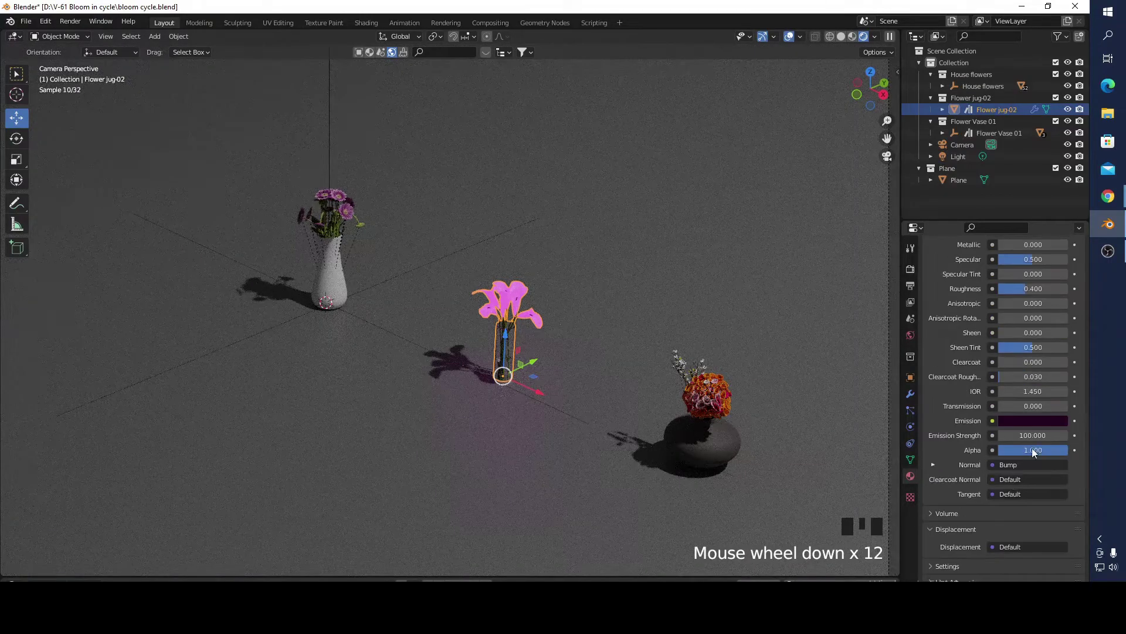
{"action": "left_click", "coordinate": [1047, 420]}
{"action": "left_click", "coordinate": [1059, 321]}
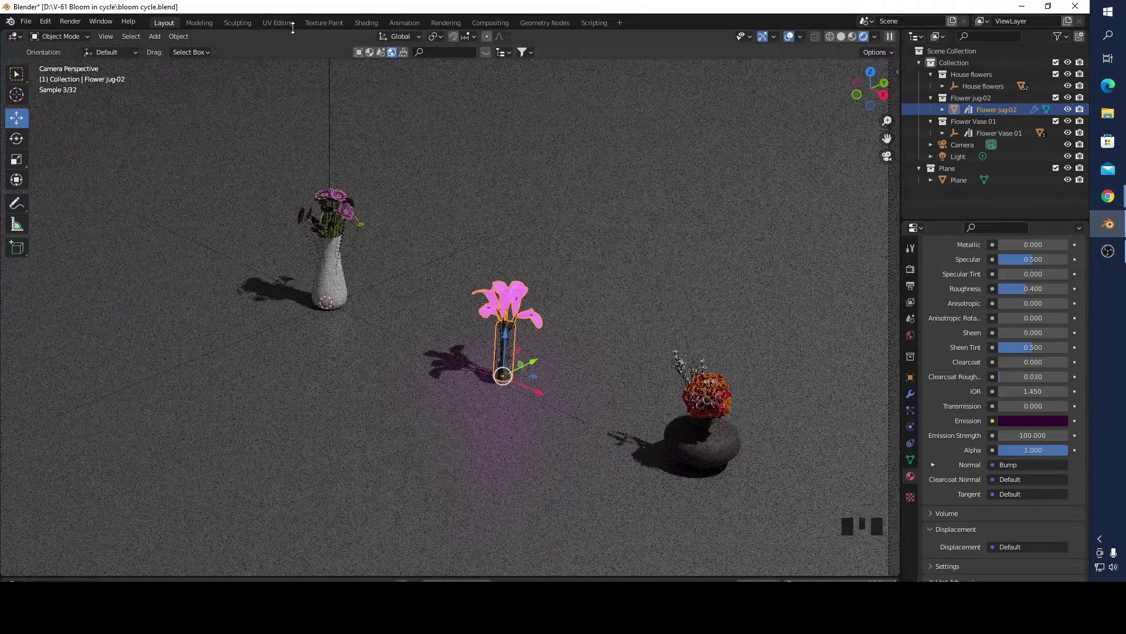
- Set the Glare node's type to Fog Glow in the Compositing workspace
{"action": "left_click", "coordinate": [448, 21]}
{"action": "left_click", "coordinate": [488, 21]}
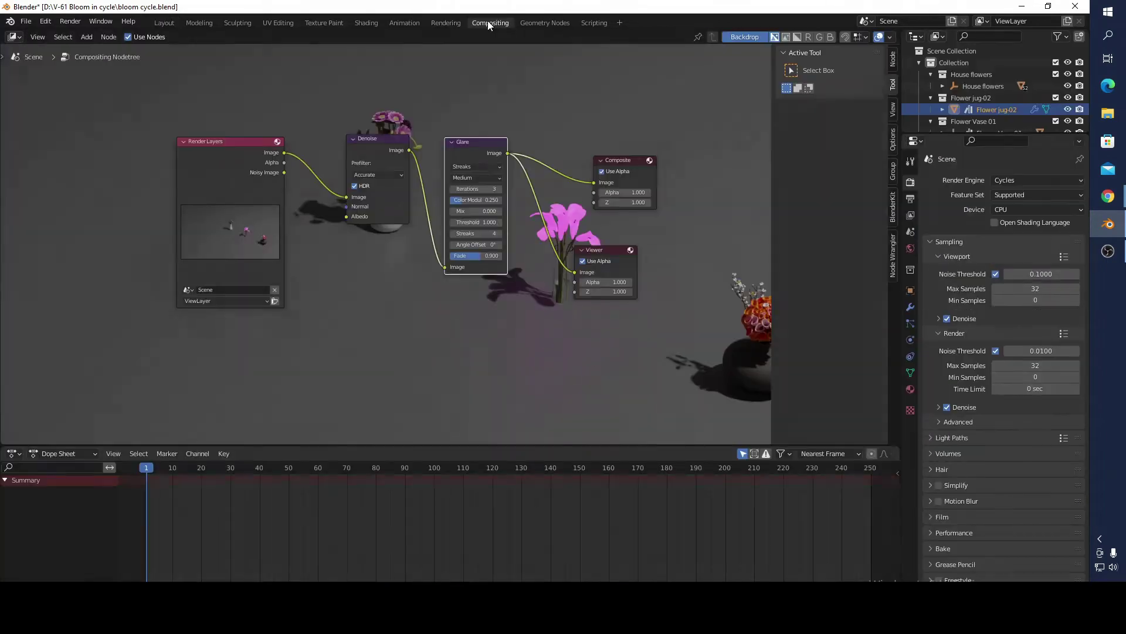
{"action": "left_click", "coordinate": [480, 166]}
{"action": "left_click", "coordinate": [477, 192]}
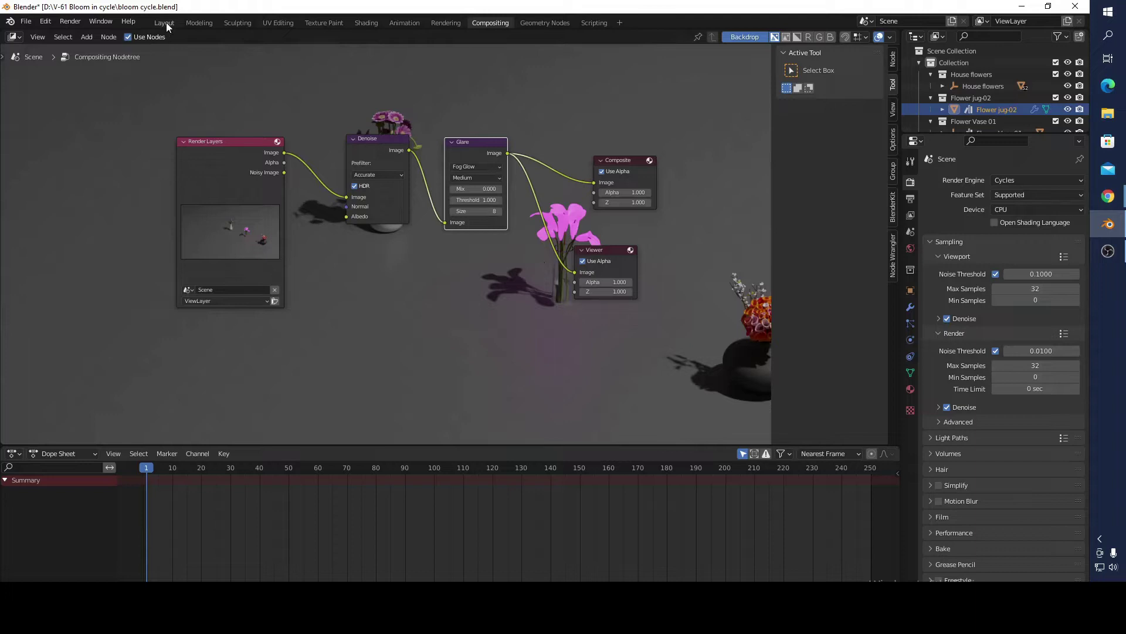
- Render a still image of the current frame
{"action": "left_click", "coordinate": [68, 24]}
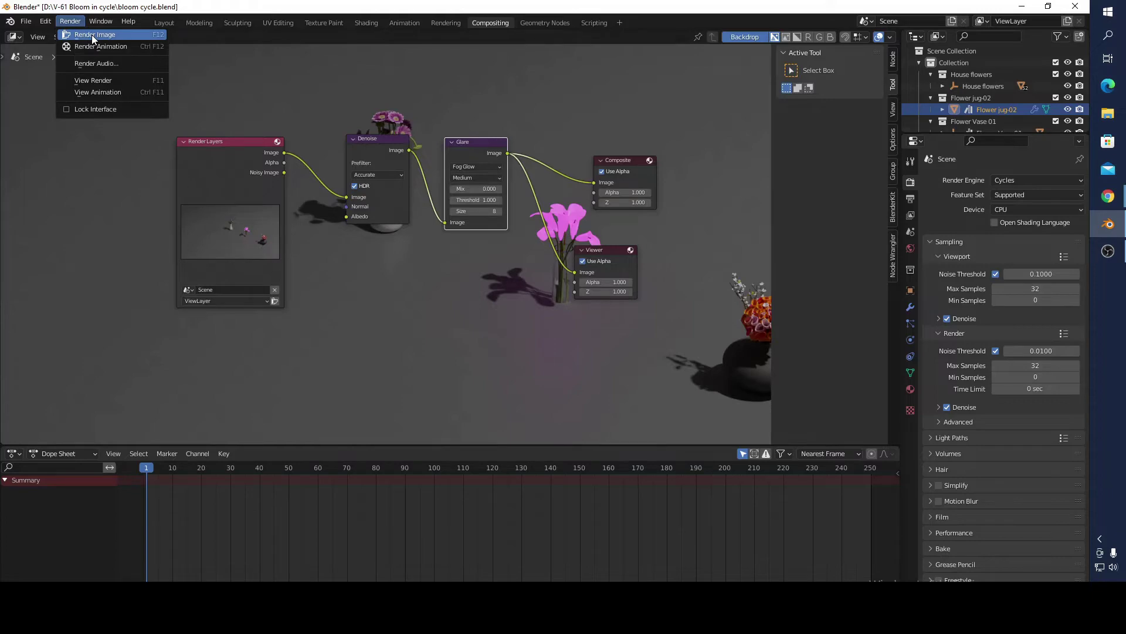
{"action": "left_click", "coordinate": [92, 34]}
{"action": "scroll", "coordinate": [557, 288], "scroll_direction": "up", "scroll_amount": 1}
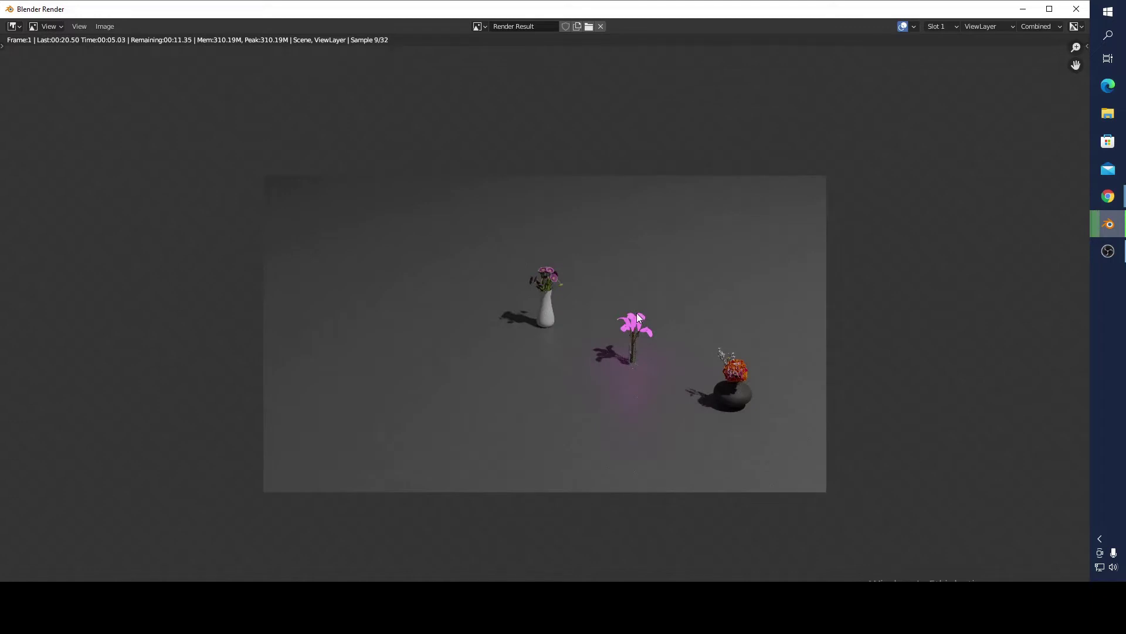
- Zoom in on the finished Fog Glow render of the pink petals, then close the render window
{"action": "scroll", "coordinate": [642, 336], "scroll_direction": "up", "scroll_amount": 2}
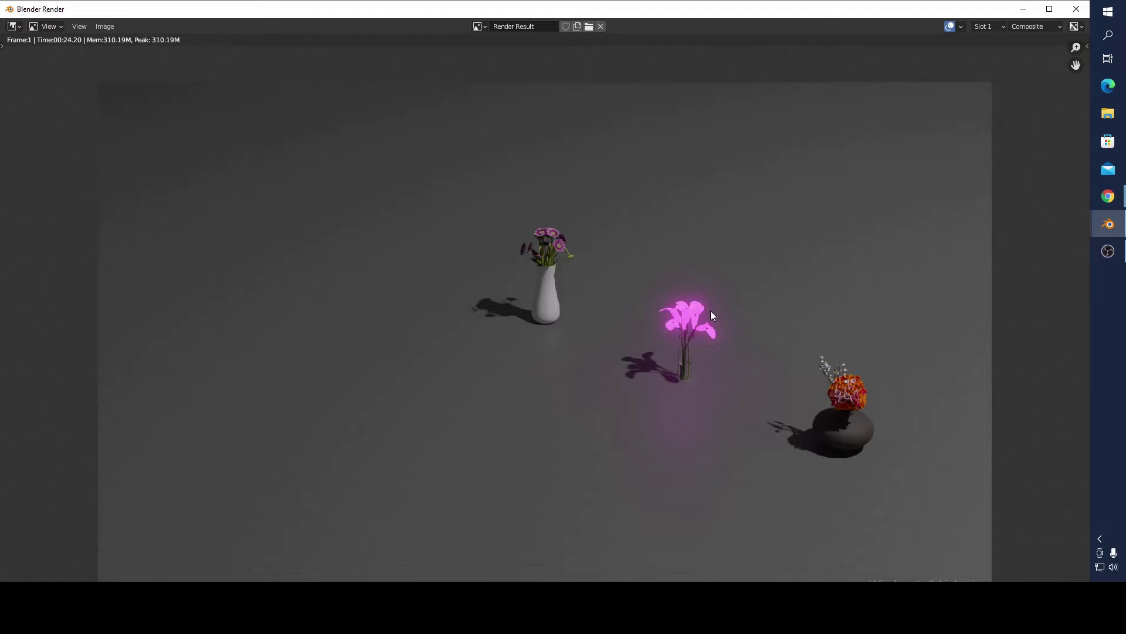
{"action": "scroll", "coordinate": [710, 311], "scroll_direction": "up", "scroll_amount": 3}
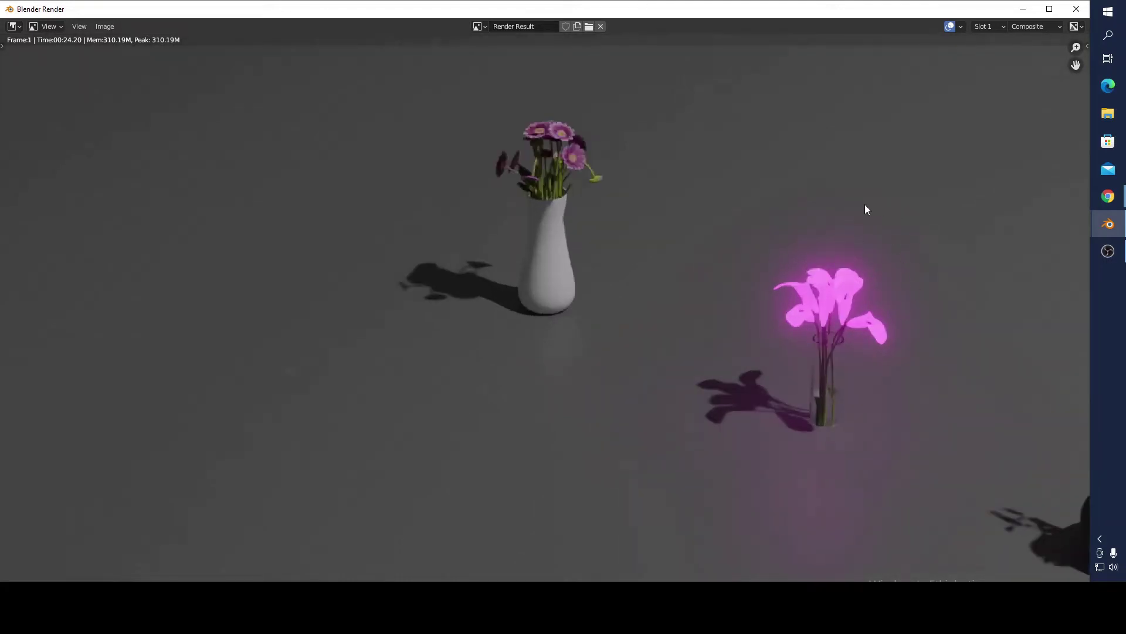
{"action": "left_click", "coordinate": [1076, 9]}
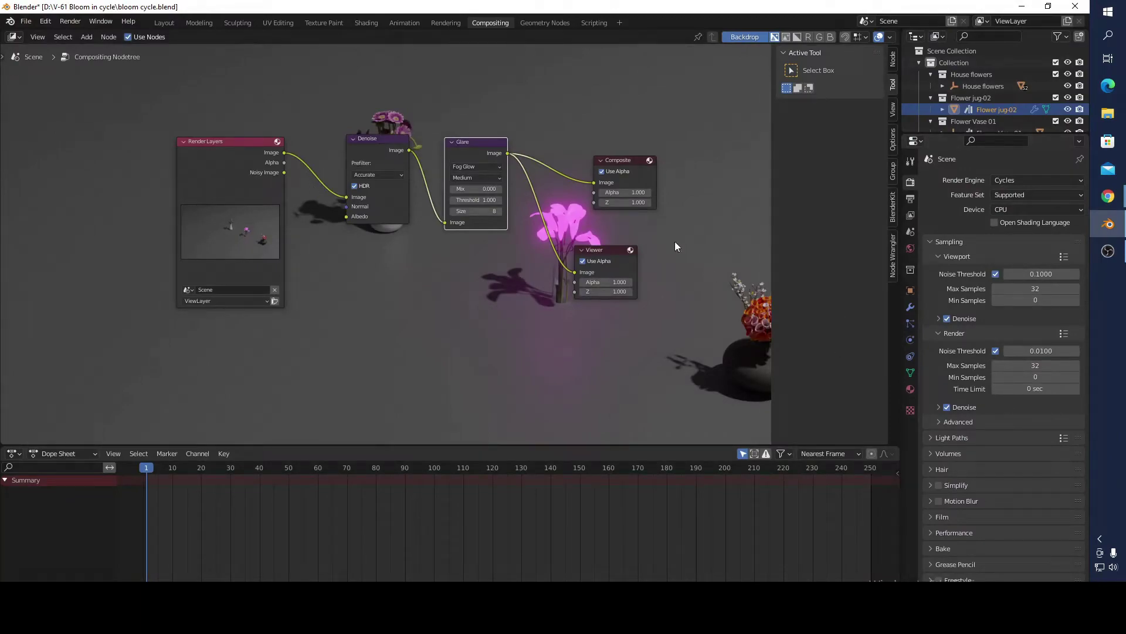
- In the Layout workspace, select the coral branch object Plane.040 in the rose vase
{"action": "left_click", "coordinate": [164, 23]}
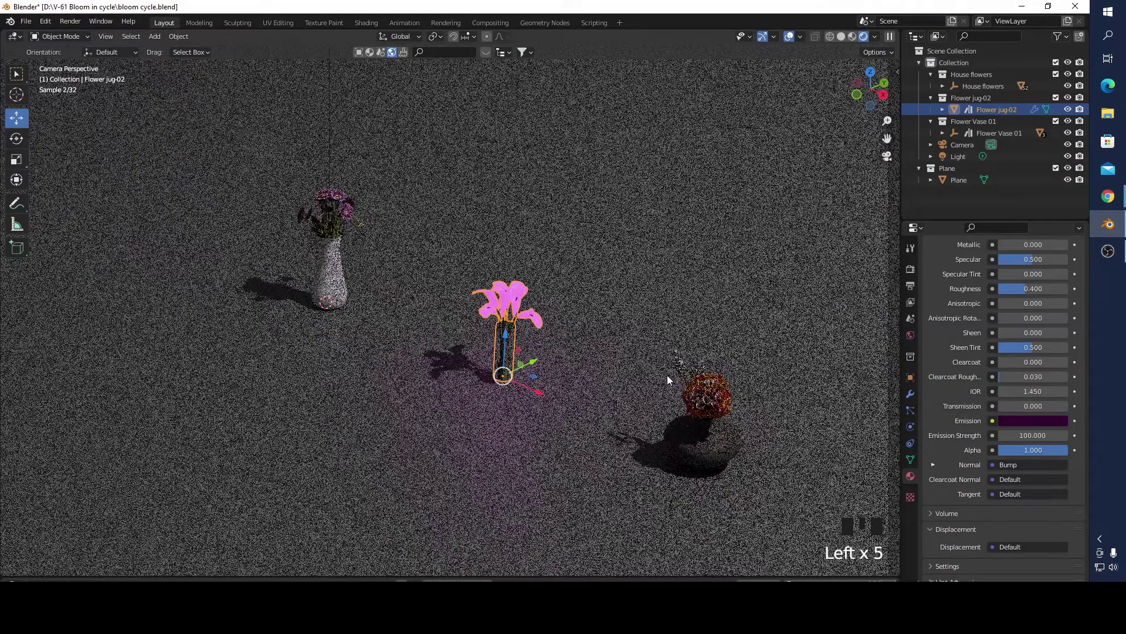
{"action": "scroll", "coordinate": [681, 369], "scroll_direction": "up", "scroll_amount": 4}
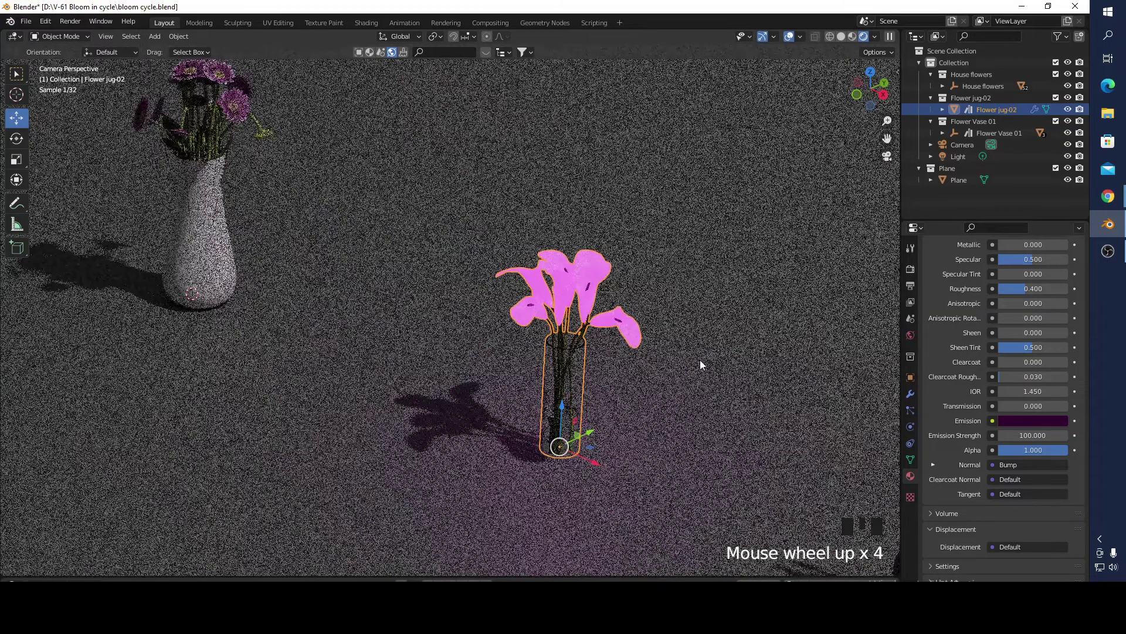
{"action": "middle_click_drag", "start_coordinate": [700, 364], "coordinate": [571, 322], "text": "shift"}
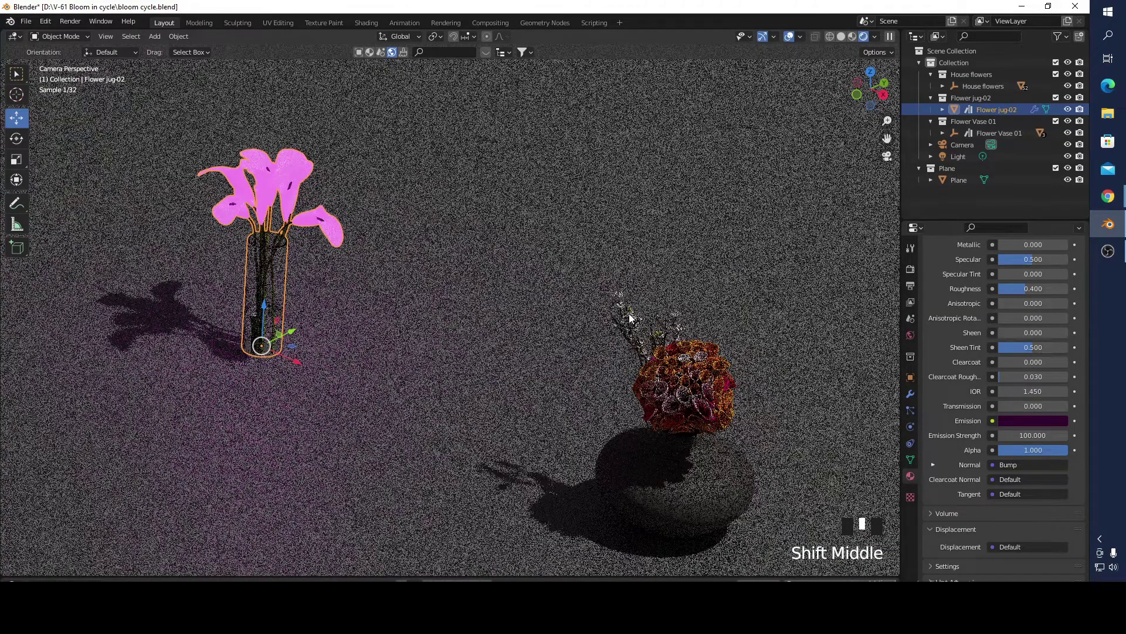
{"action": "left_click", "coordinate": [630, 317]}
{"action": "scroll", "coordinate": [629, 331], "scroll_direction": "up", "scroll_amount": 2}
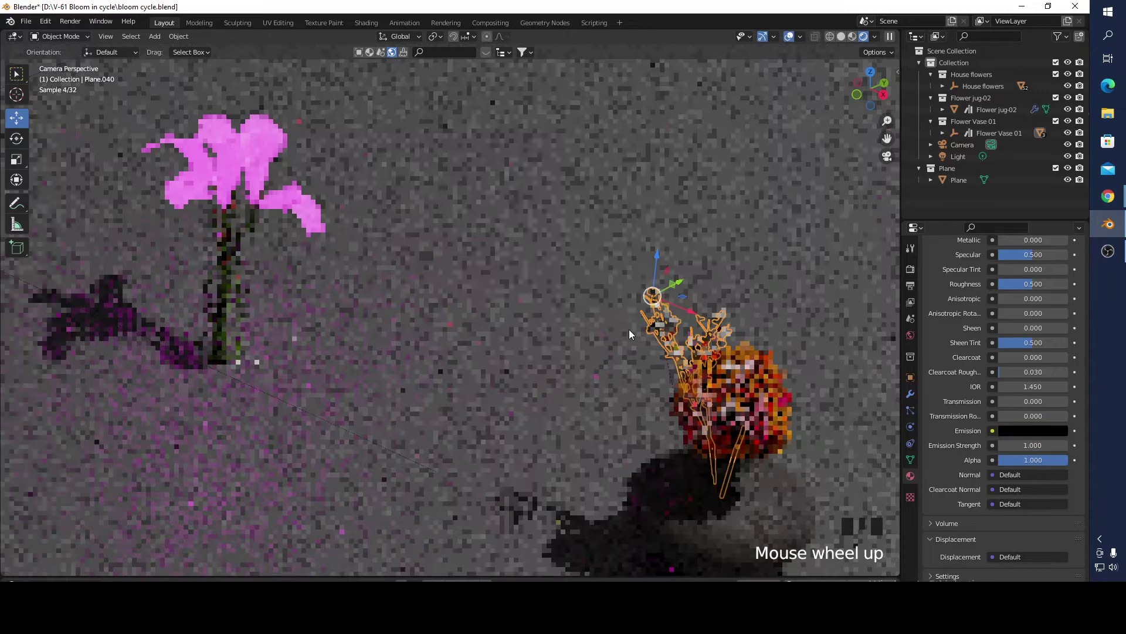
{"action": "scroll", "coordinate": [630, 334], "scroll_direction": "up", "scroll_amount": 2}
{"action": "left_click", "coordinate": [770, 327]}
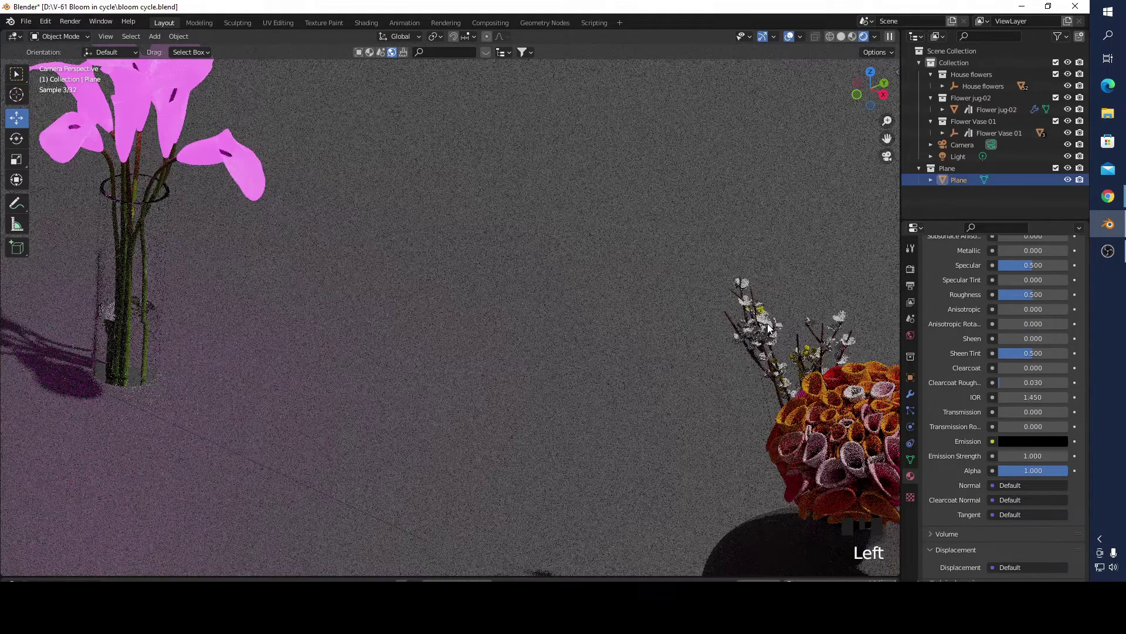
{"action": "left_click", "coordinate": [770, 328]}
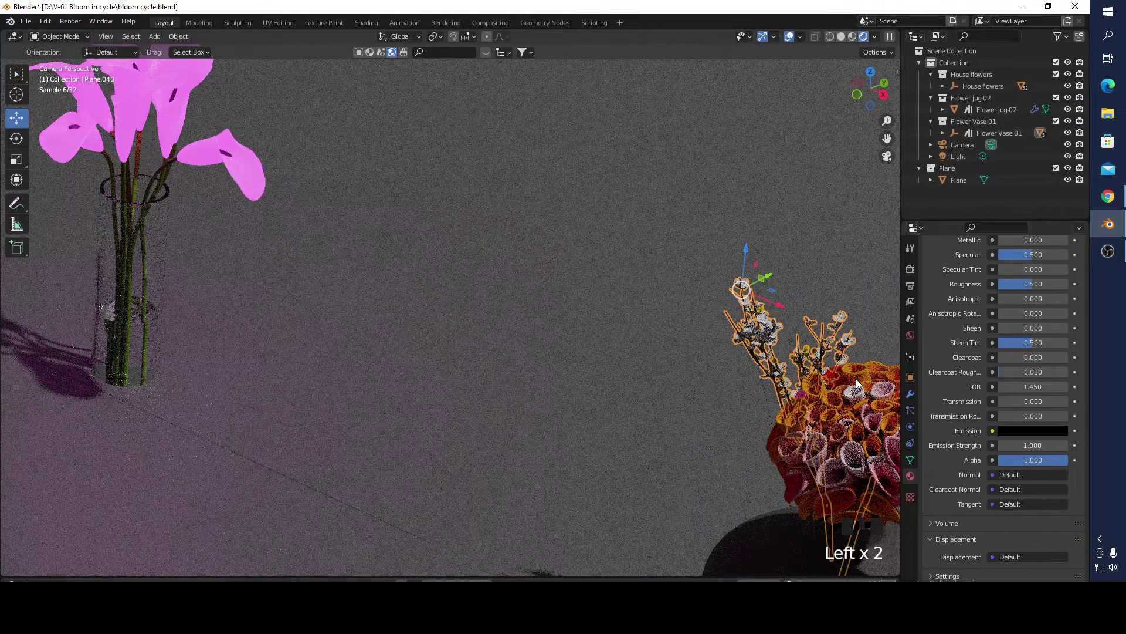
- Brighten the coral's cyan emission colour and set its emission strength to 100
{"action": "left_click", "coordinate": [1049, 429]}
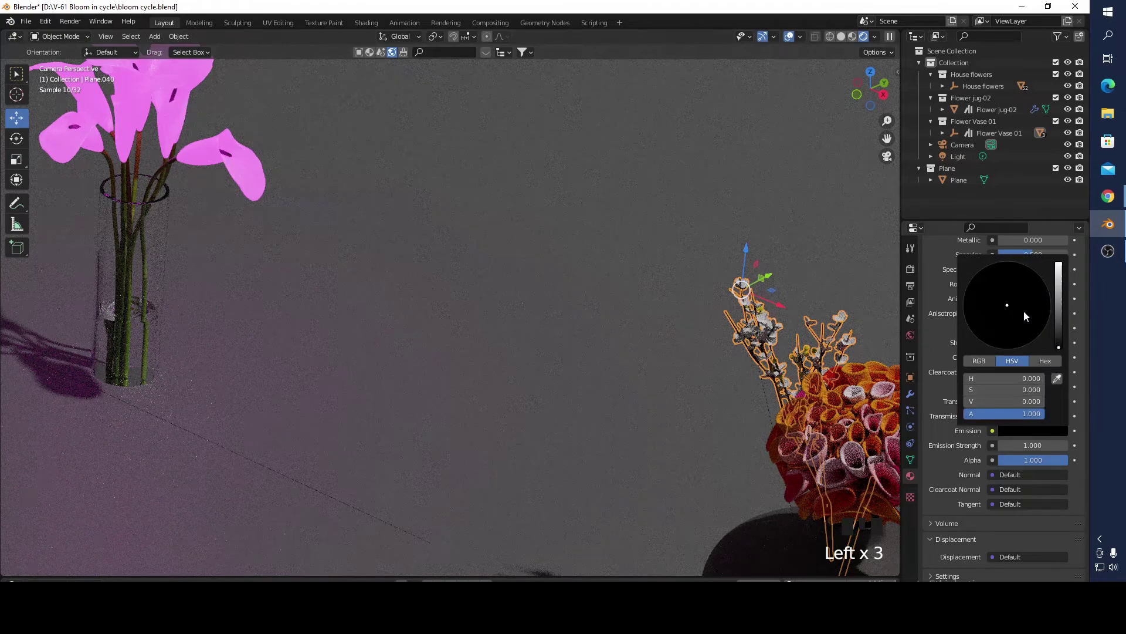
{"action": "left_click_drag", "start_coordinate": [1060, 343], "coordinate": [1015, 271]}
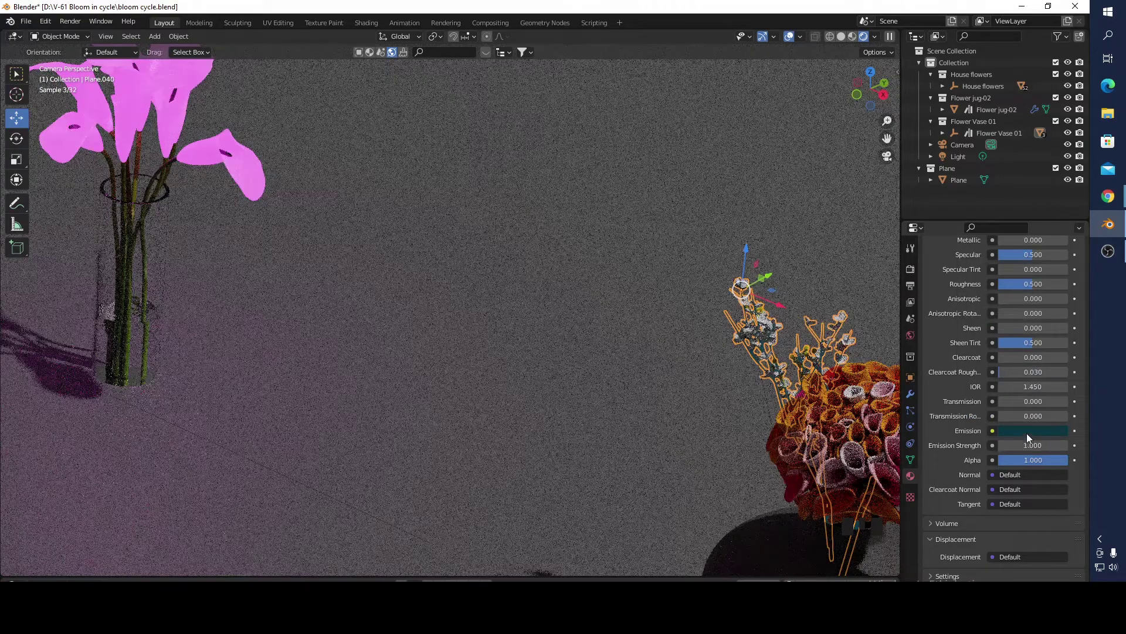
{"action": "left_click", "coordinate": [1026, 431]}
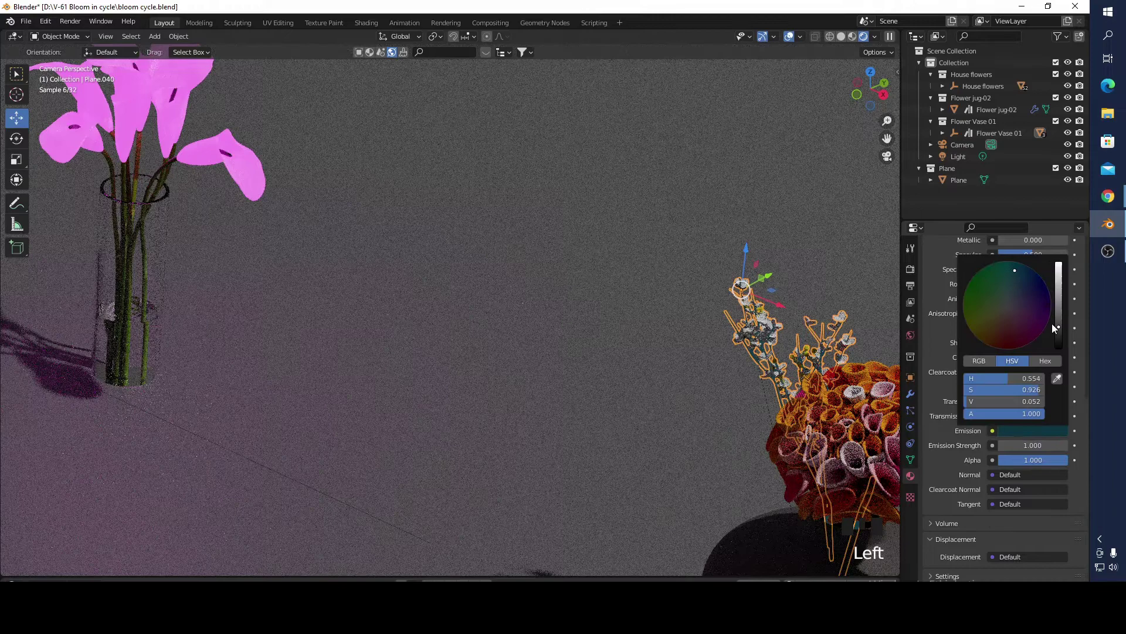
{"action": "left_click_drag", "start_coordinate": [1061, 328], "coordinate": [1059, 319]}
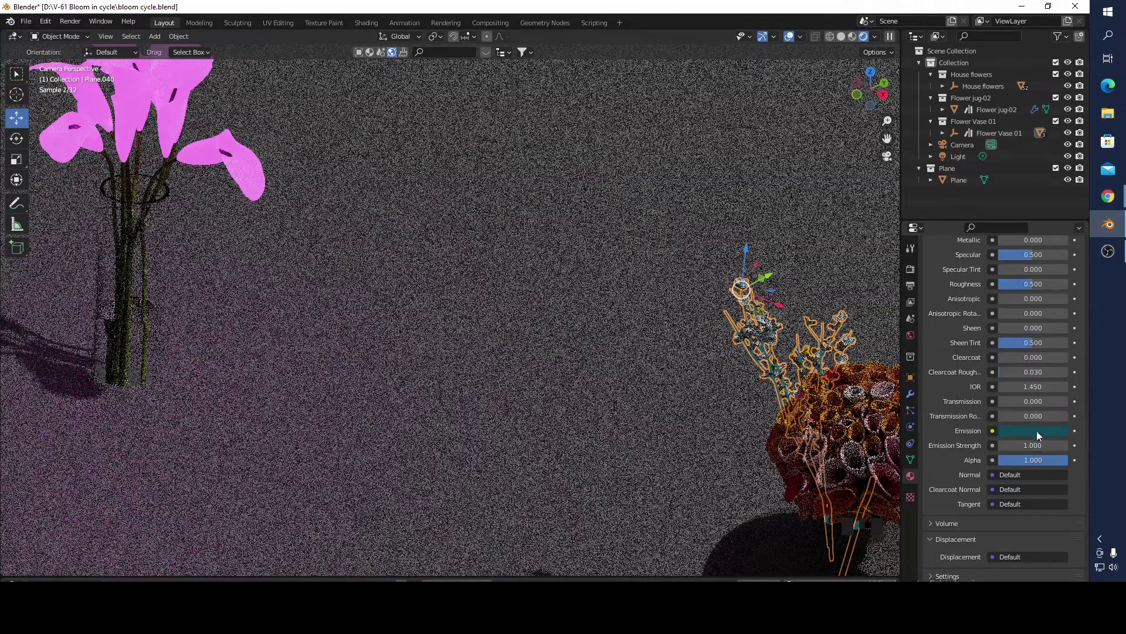
{"action": "left_click", "coordinate": [1005, 446]}
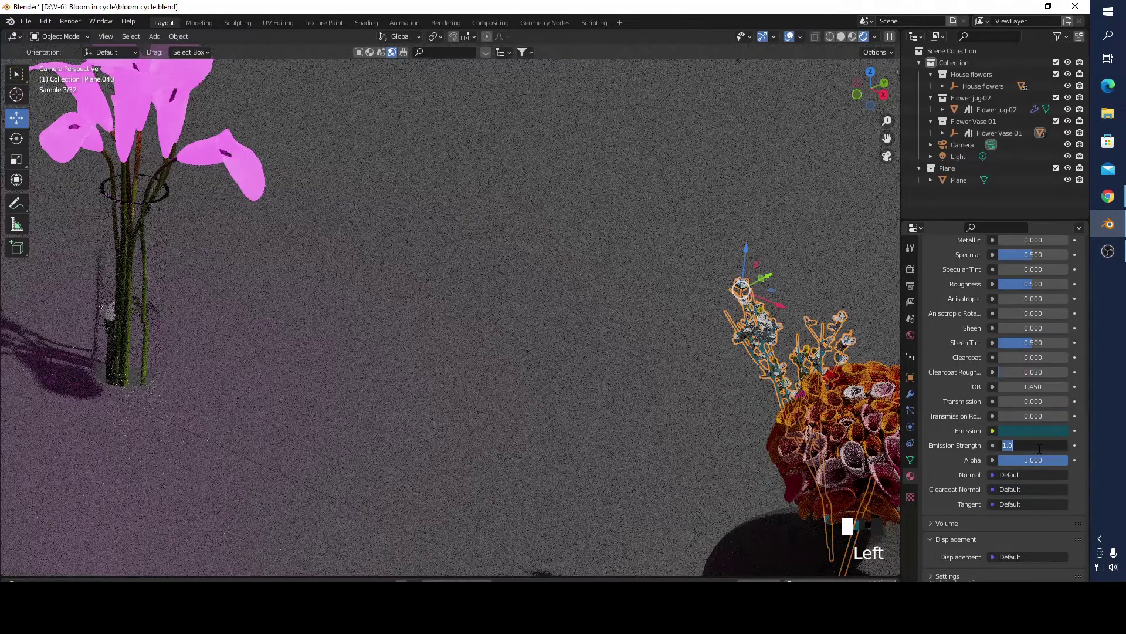
{"action": "type", "text": "00"}
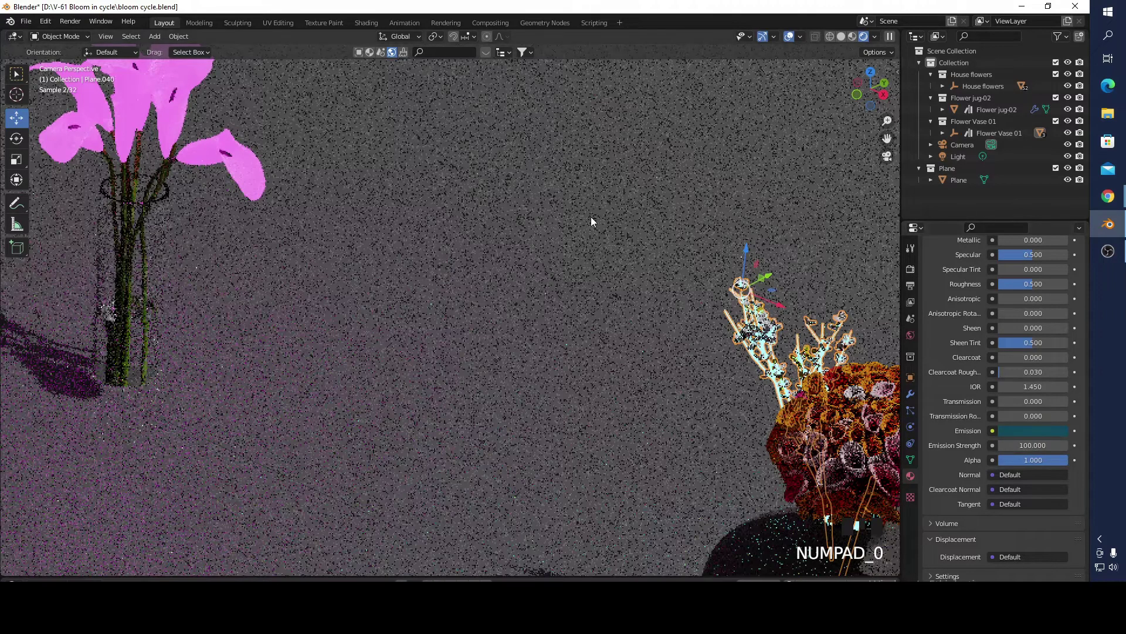
- Shift the coral's emission hue to deep blue (H 0.639)
{"action": "scroll", "coordinate": [519, 355], "scroll_direction": "down", "scroll_amount": 4}
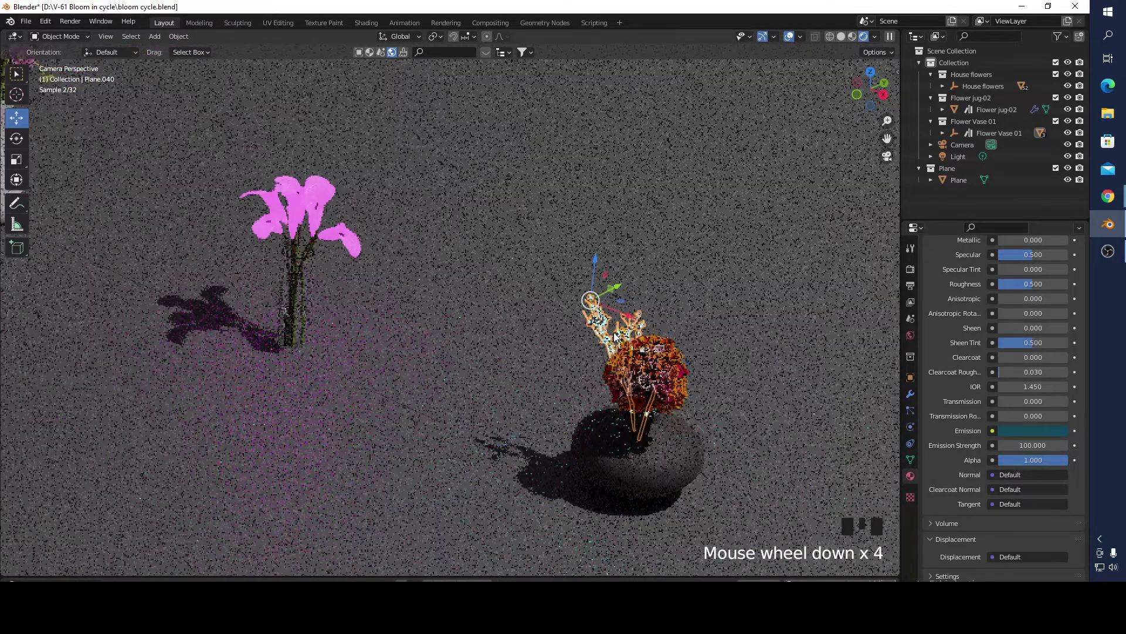
{"action": "scroll", "coordinate": [464, 358], "scroll_direction": "down", "scroll_amount": 3}
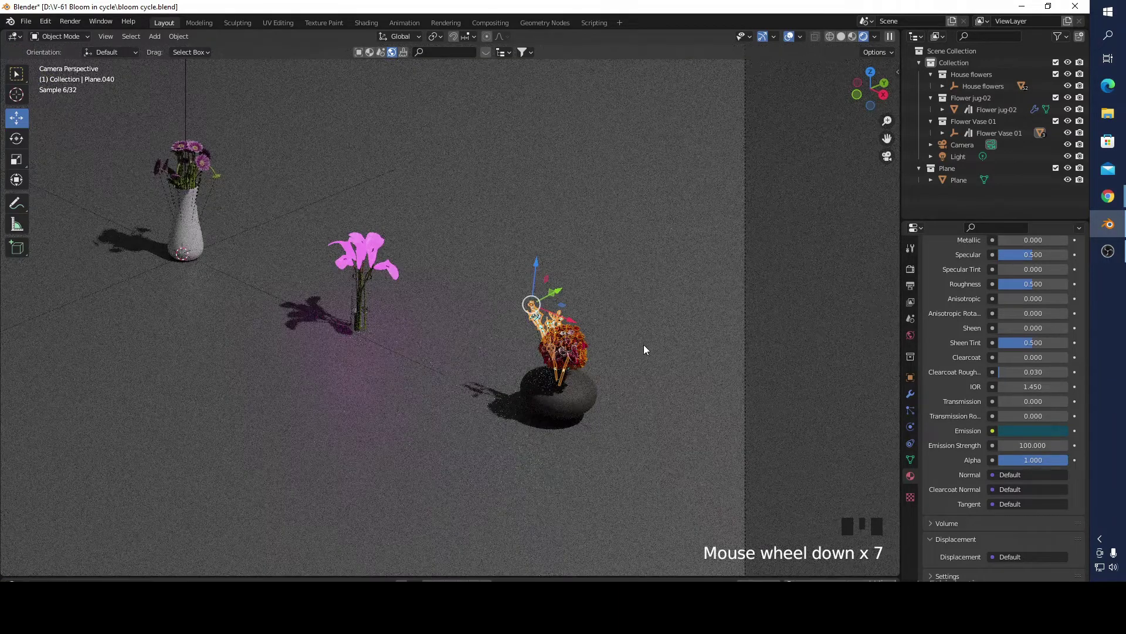
{"action": "left_click", "coordinate": [1034, 431]}
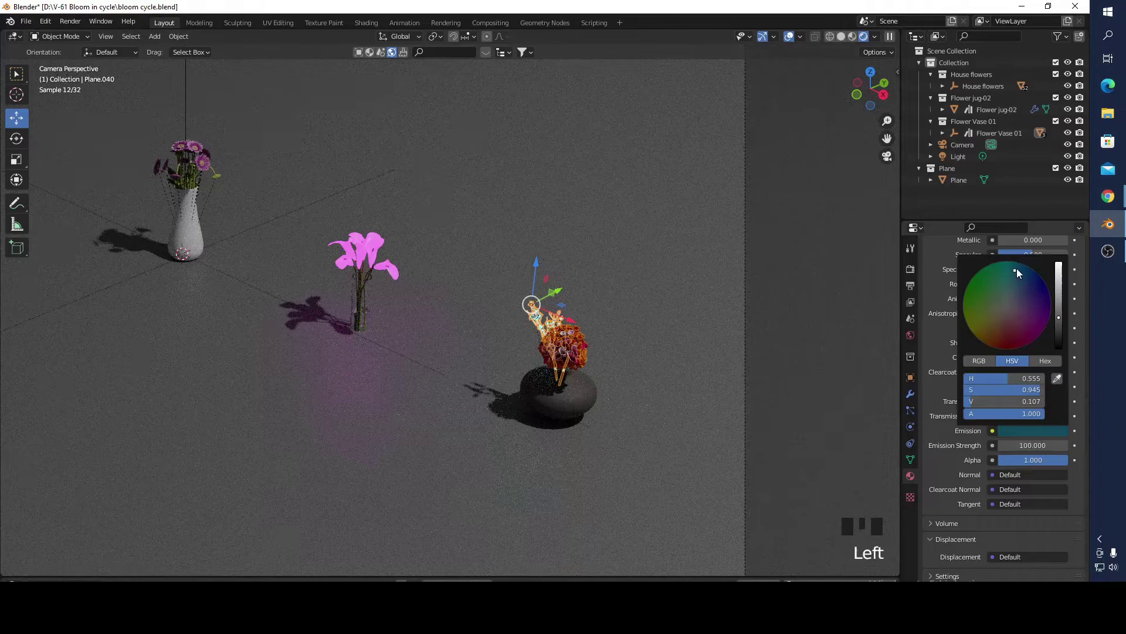
{"action": "left_click_drag", "start_coordinate": [1017, 269], "coordinate": [1030, 279]}
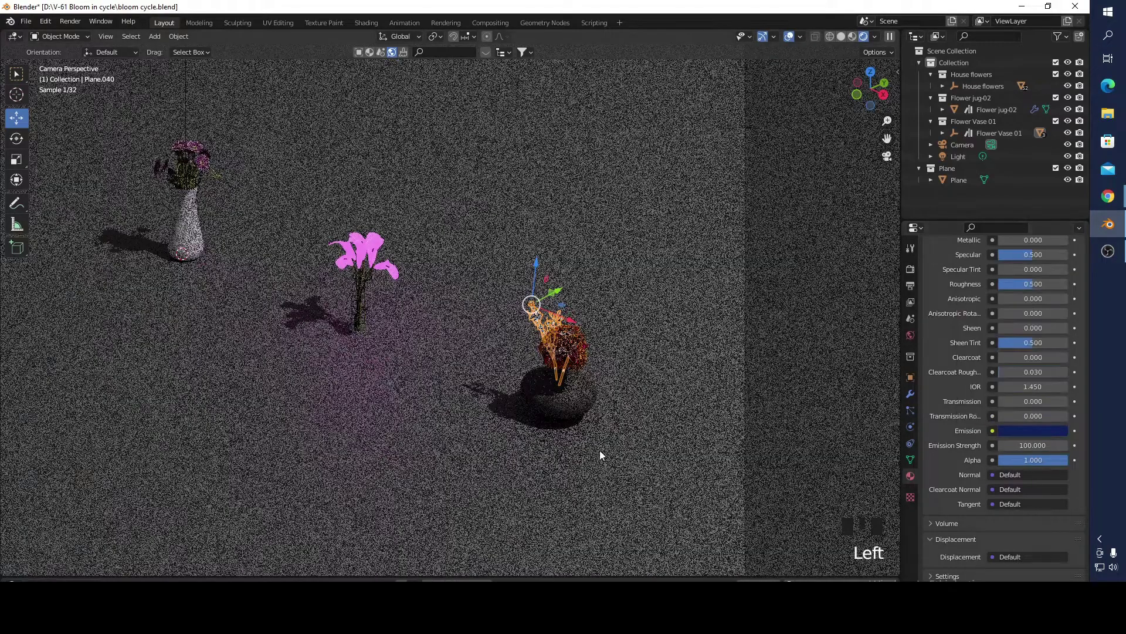
{"action": "left_click", "coordinate": [599, 450]}
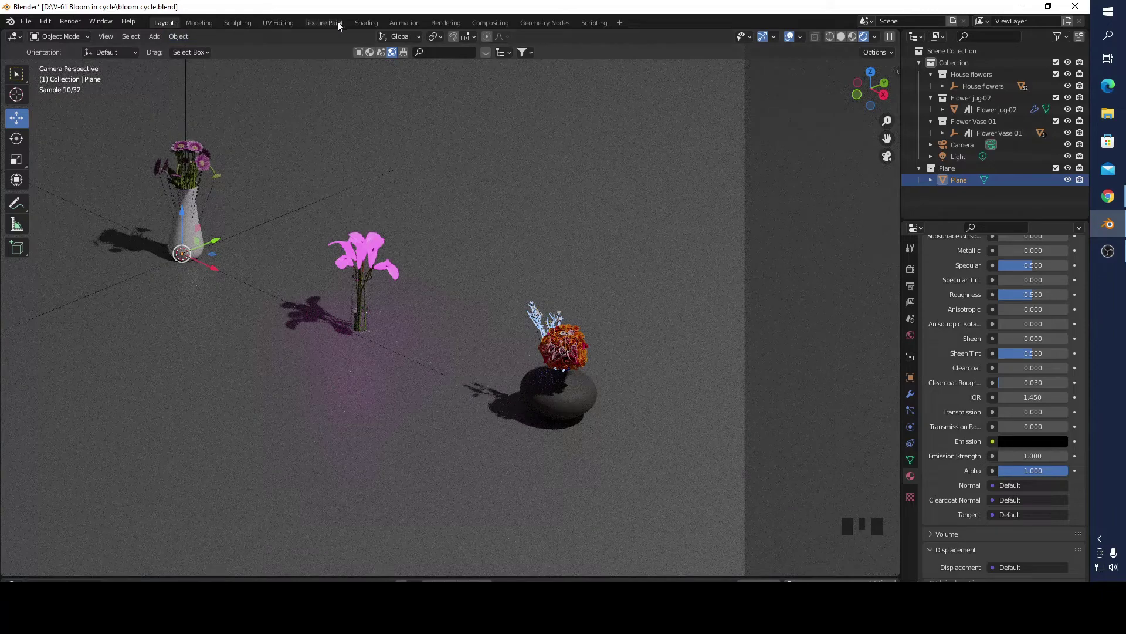
- Render the current frame as an image from the Compositing workspace
{"action": "left_click", "coordinate": [487, 24]}
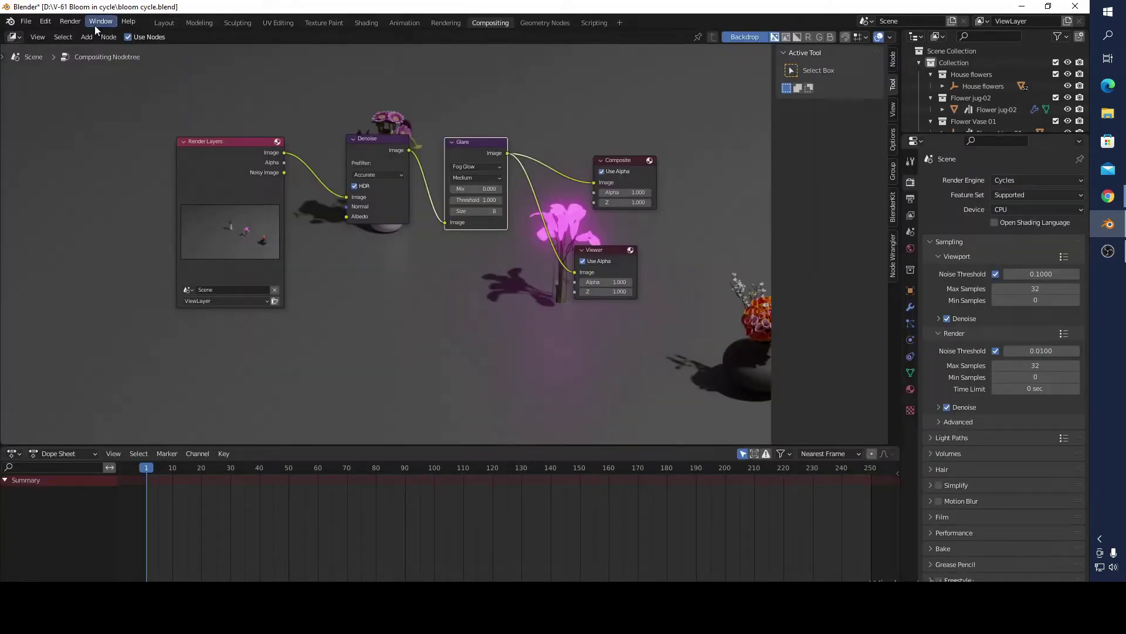
{"action": "left_click", "coordinate": [69, 21]}
{"action": "left_click", "coordinate": [82, 35]}
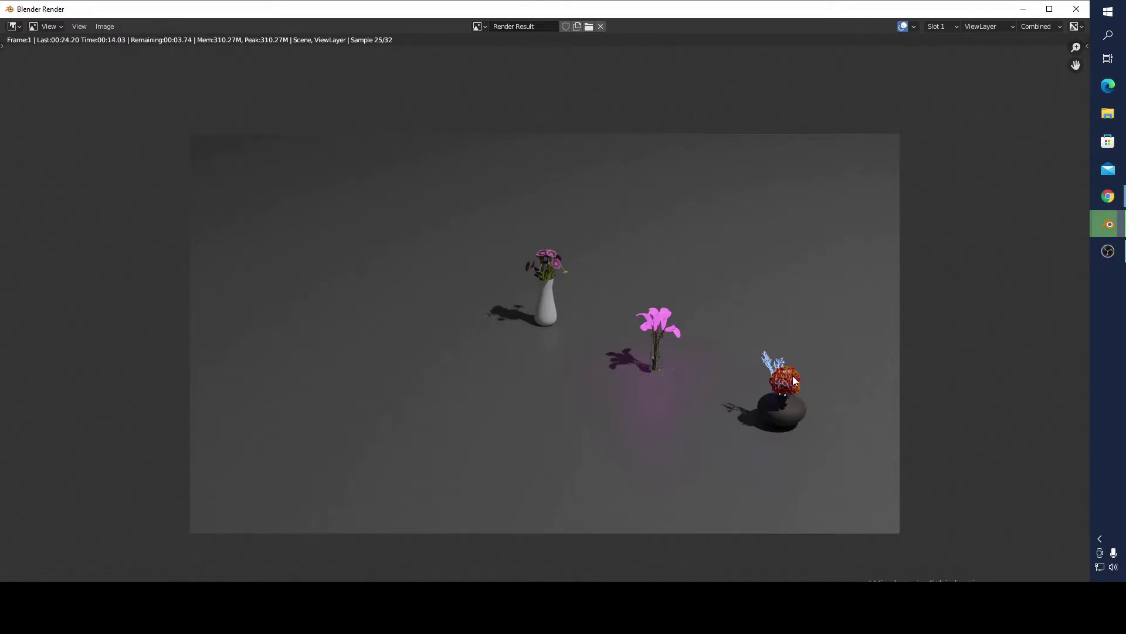
- Inspect the Fog Glow on the flowers and blue coral, then close the render window
{"action": "scroll", "coordinate": [801, 370], "scroll_direction": "up", "scroll_amount": 2}
{"action": "middle_click_drag", "start_coordinate": [759, 380], "coordinate": [648, 352]}
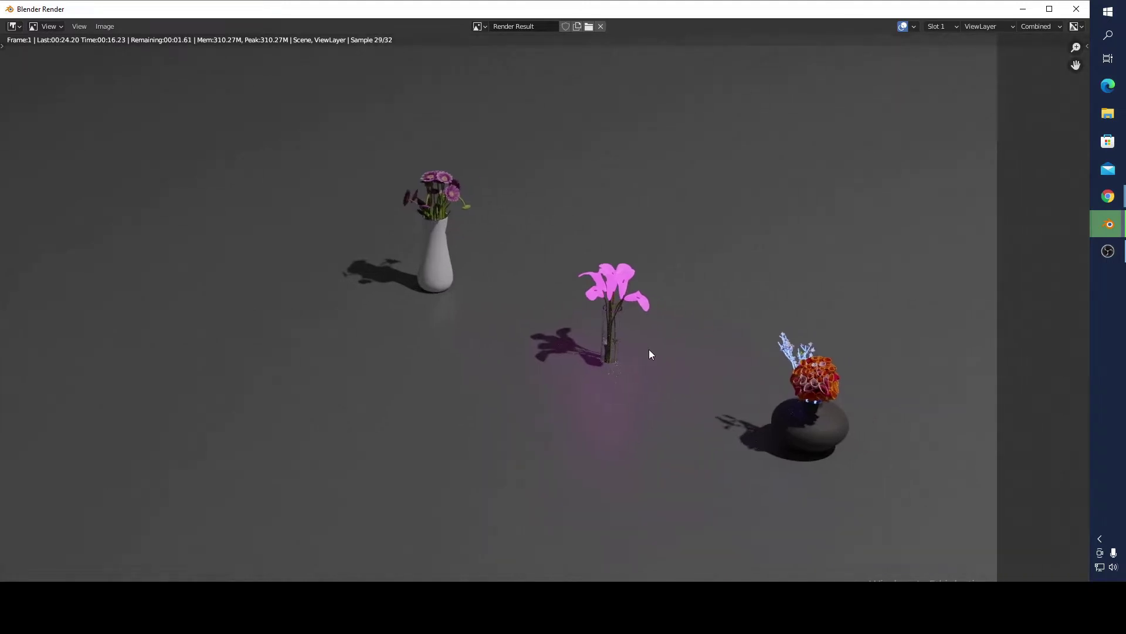
{"action": "scroll", "coordinate": [843, 362], "scroll_direction": "up", "scroll_amount": 4}
{"action": "middle_click_drag", "start_coordinate": [843, 362], "coordinate": [695, 361]}
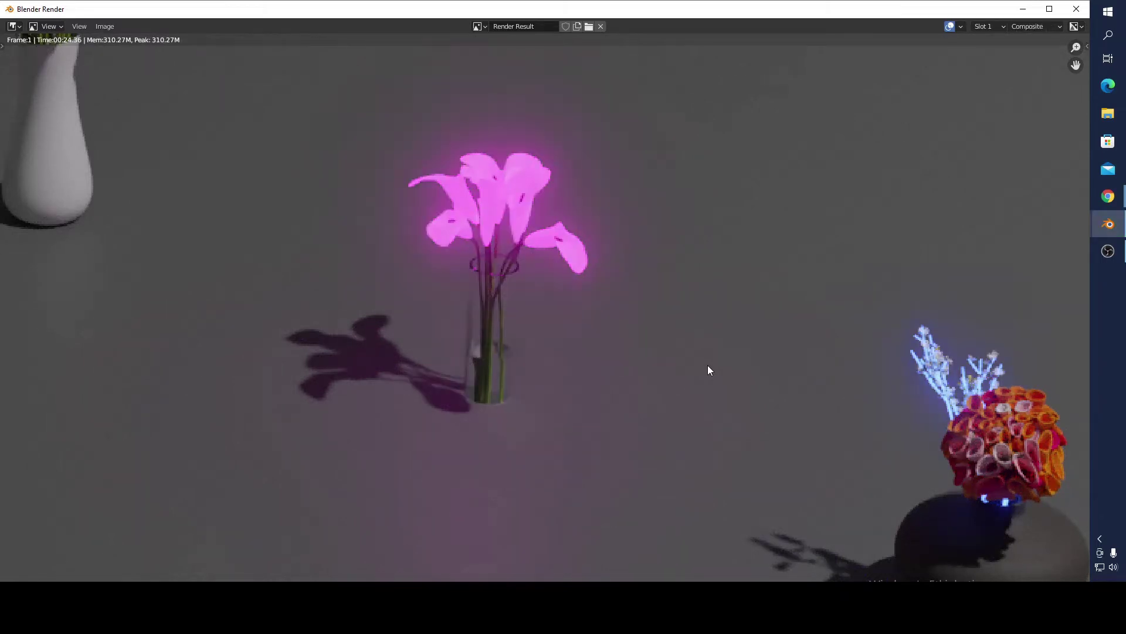
{"action": "scroll", "coordinate": [762, 368], "scroll_direction": "down", "scroll_amount": 5}
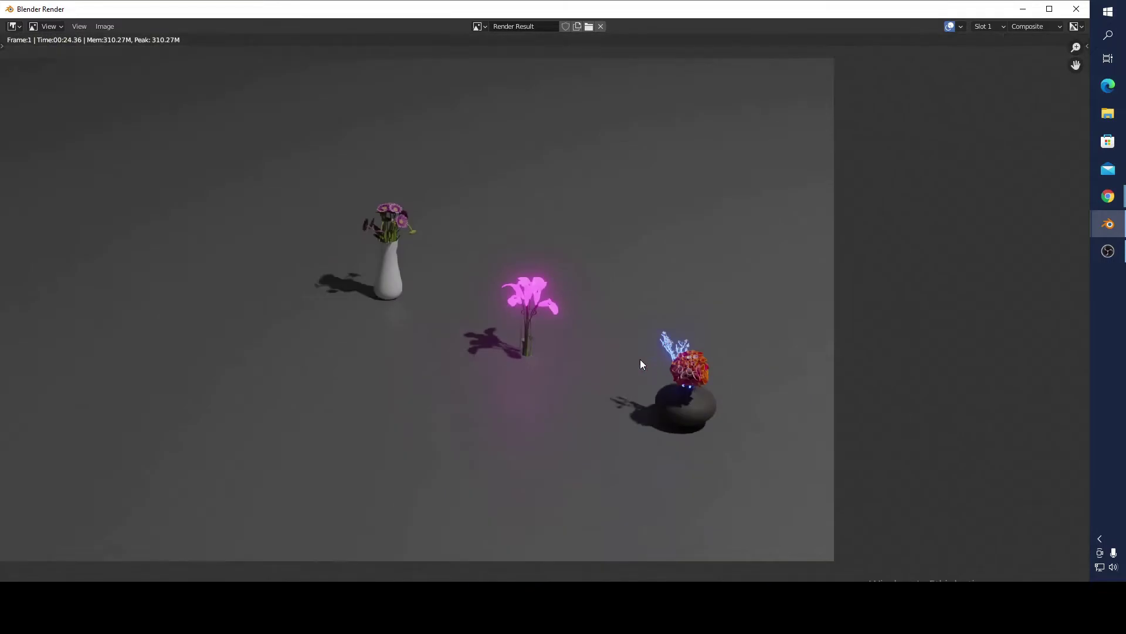
{"action": "middle_click_drag", "start_coordinate": [640, 359], "coordinate": [843, 371]}
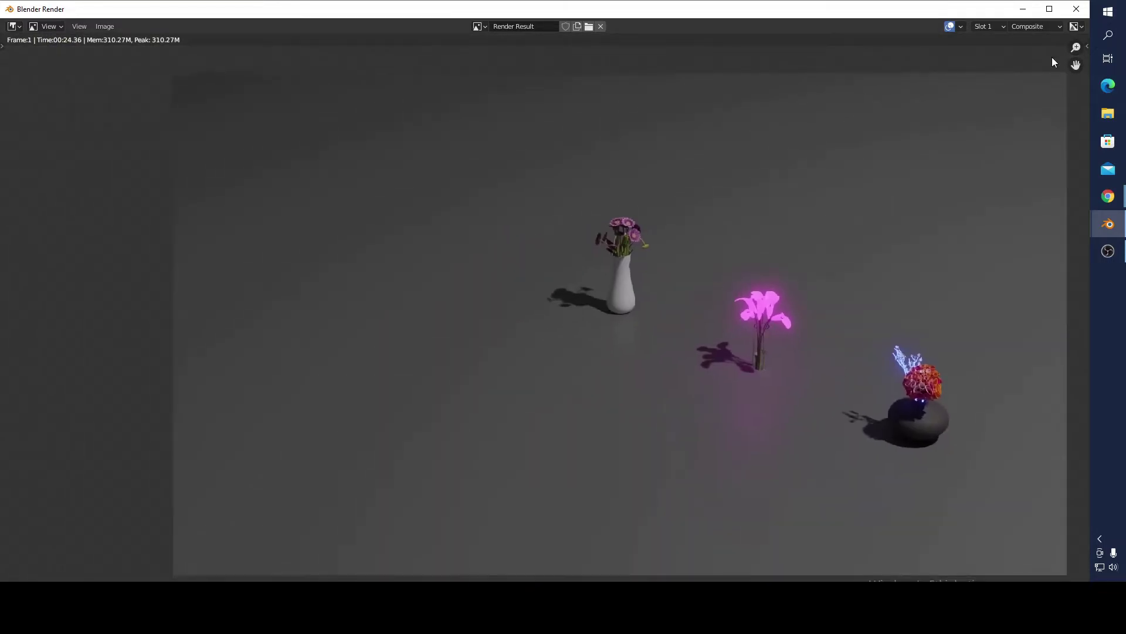
{"action": "left_click", "coordinate": [1077, 9]}
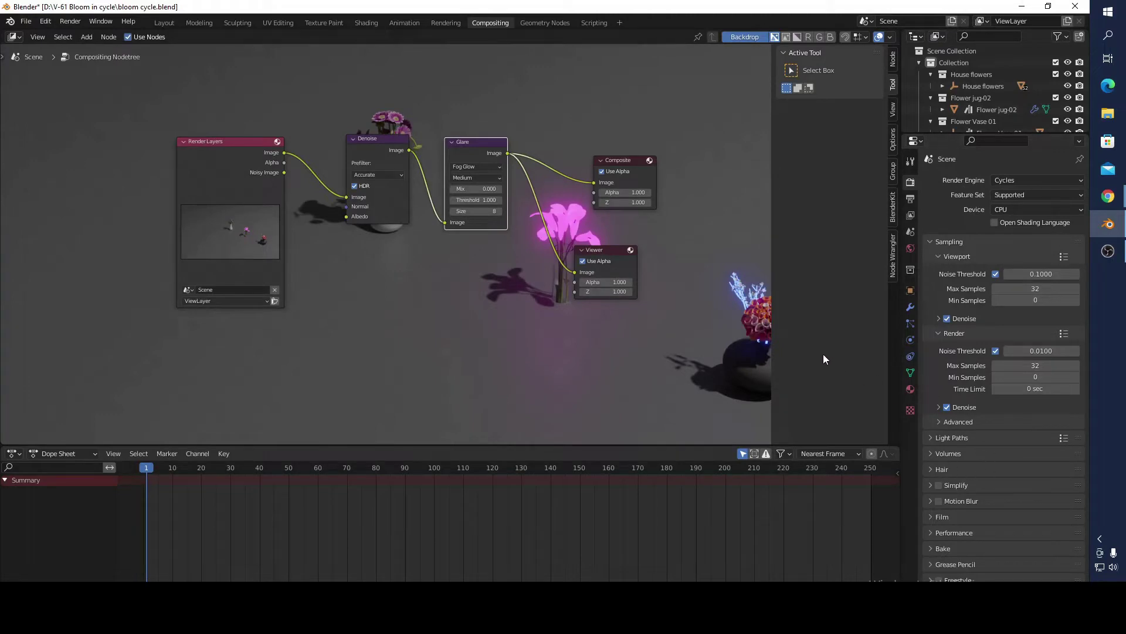
- Select the coral plant Plane.040 and set its emission strength to 200
{"action": "left_click", "coordinate": [741, 286]}
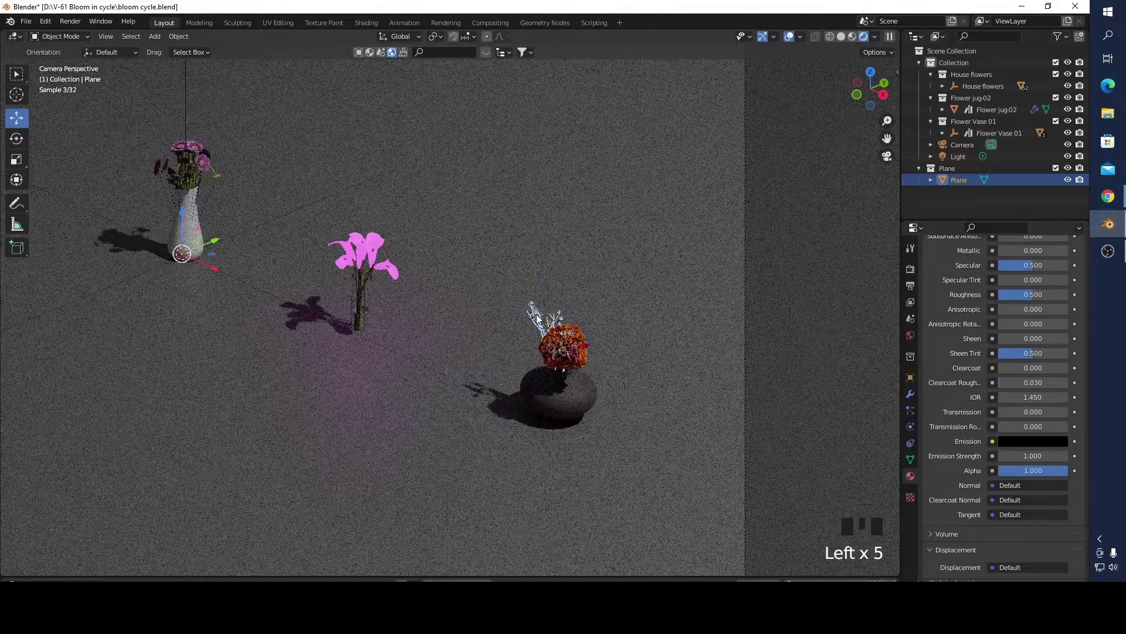
{"action": "left_click", "coordinate": [546, 329]}
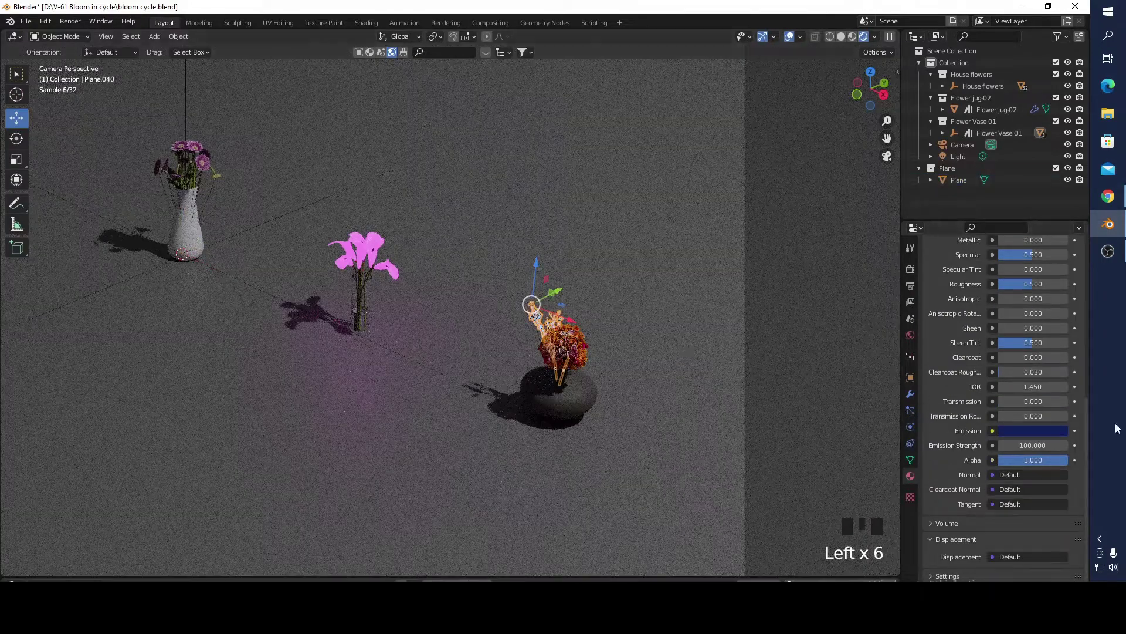
{"action": "left_click", "coordinate": [1046, 446]}
{"action": "type", "text": "2"}
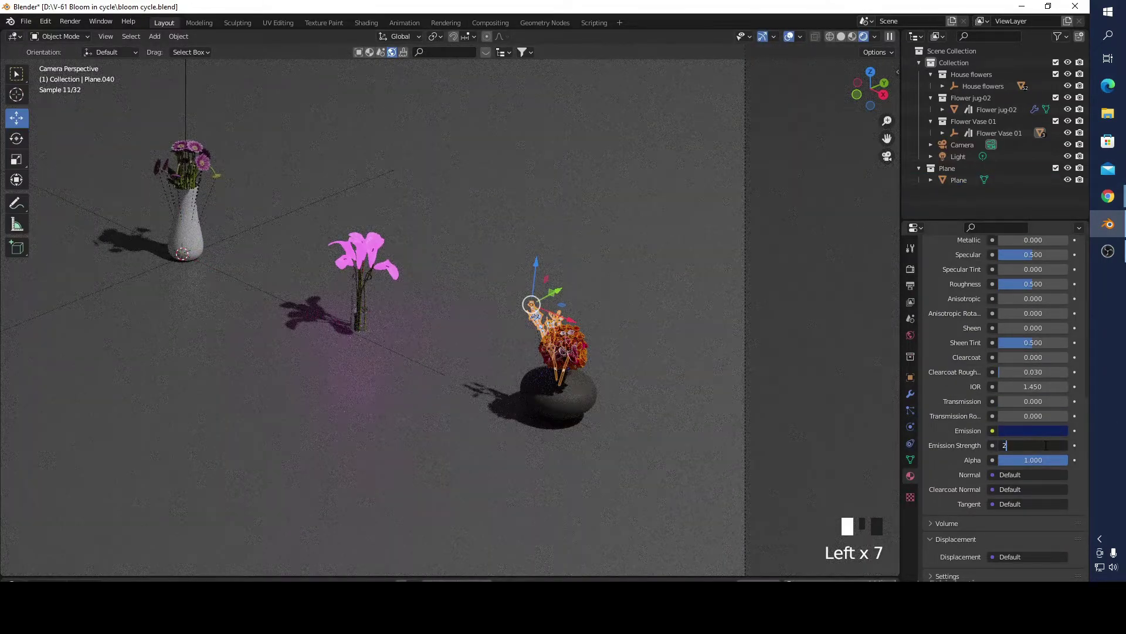
{"action": "type", "text": "00"}
{"action": "key", "text": "Return"}
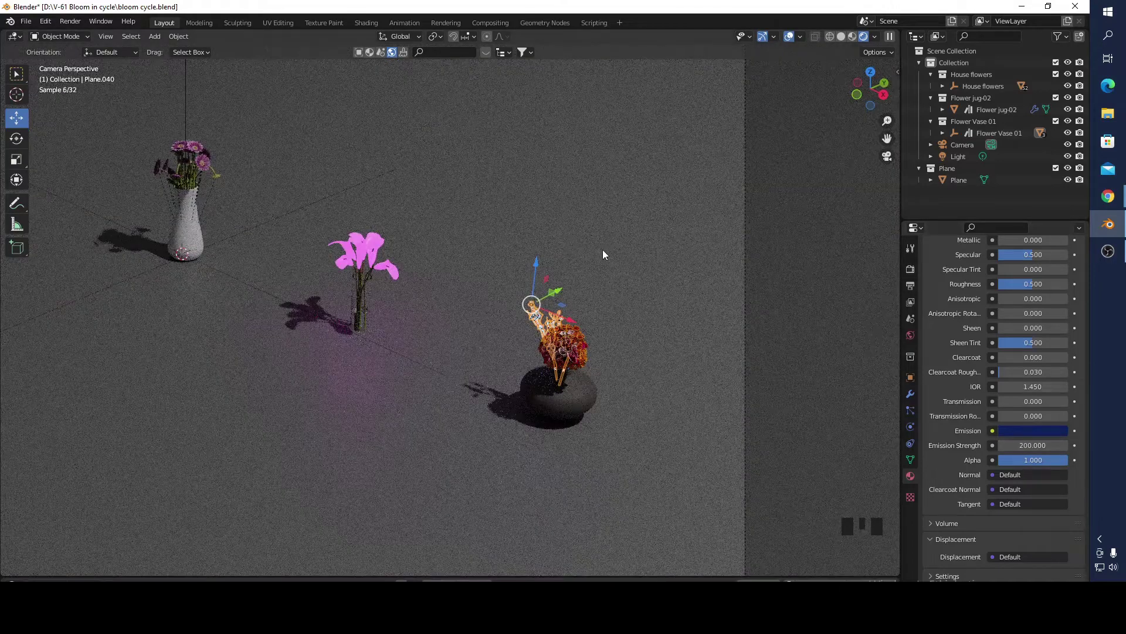
- Select the floor Plane, test lowering its material Alpha, then restore it to opaque
{"action": "middle_click_drag", "start_coordinate": [579, 247], "coordinate": [697, 252], "text": "shift"}
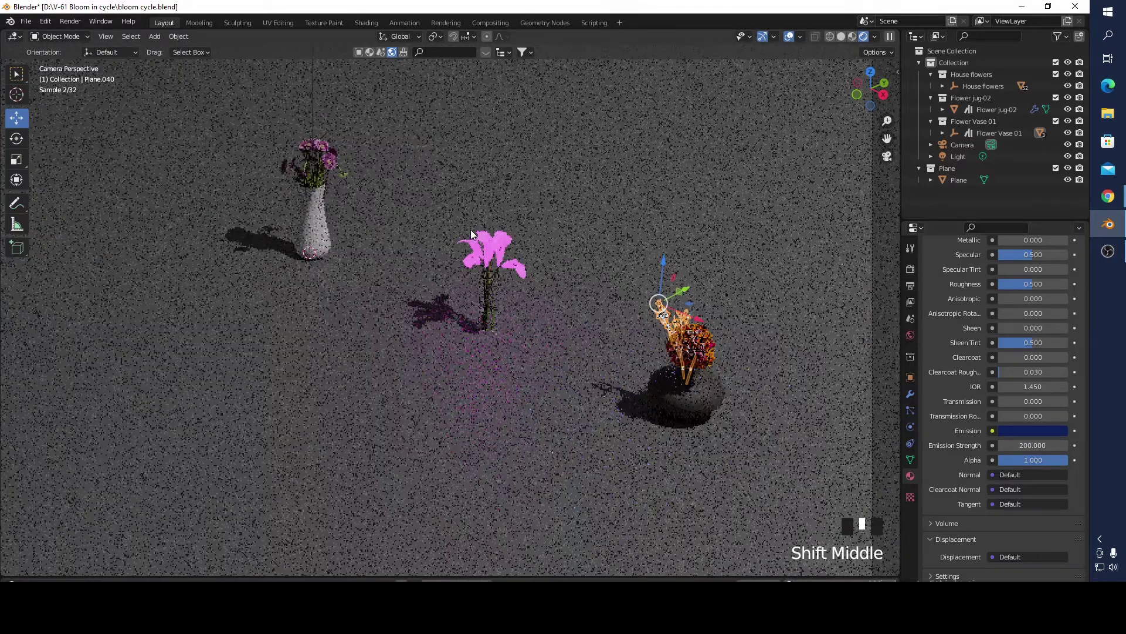
{"action": "left_click", "coordinate": [497, 257]}
{"action": "left_click", "coordinate": [497, 257]}
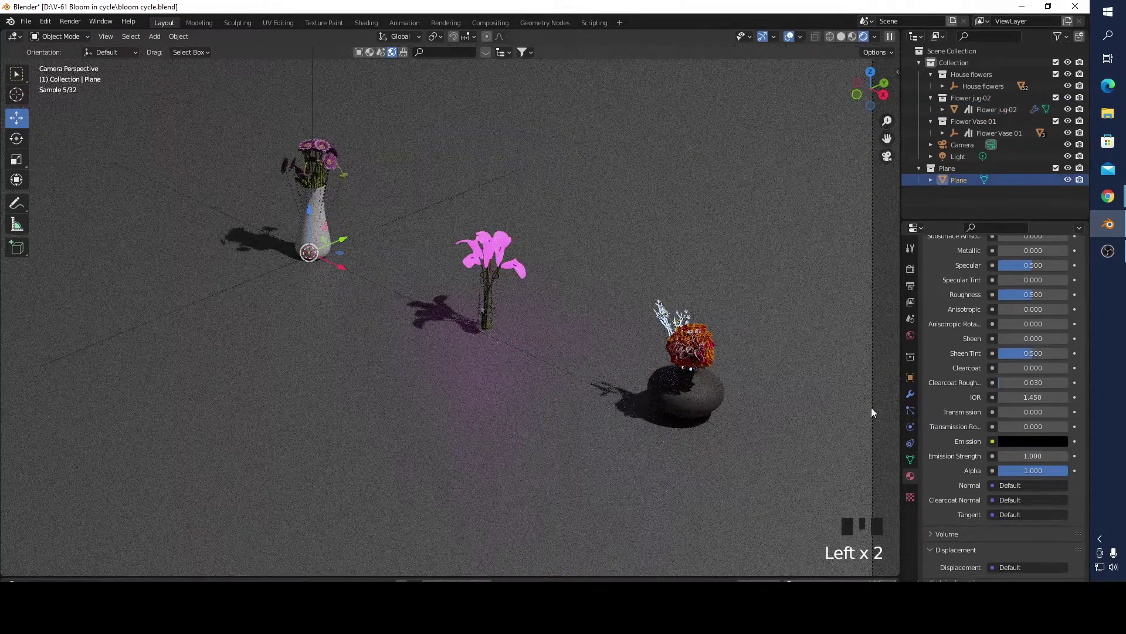
{"action": "left_click_drag", "start_coordinate": [1039, 472], "coordinate": [1007, 472]}
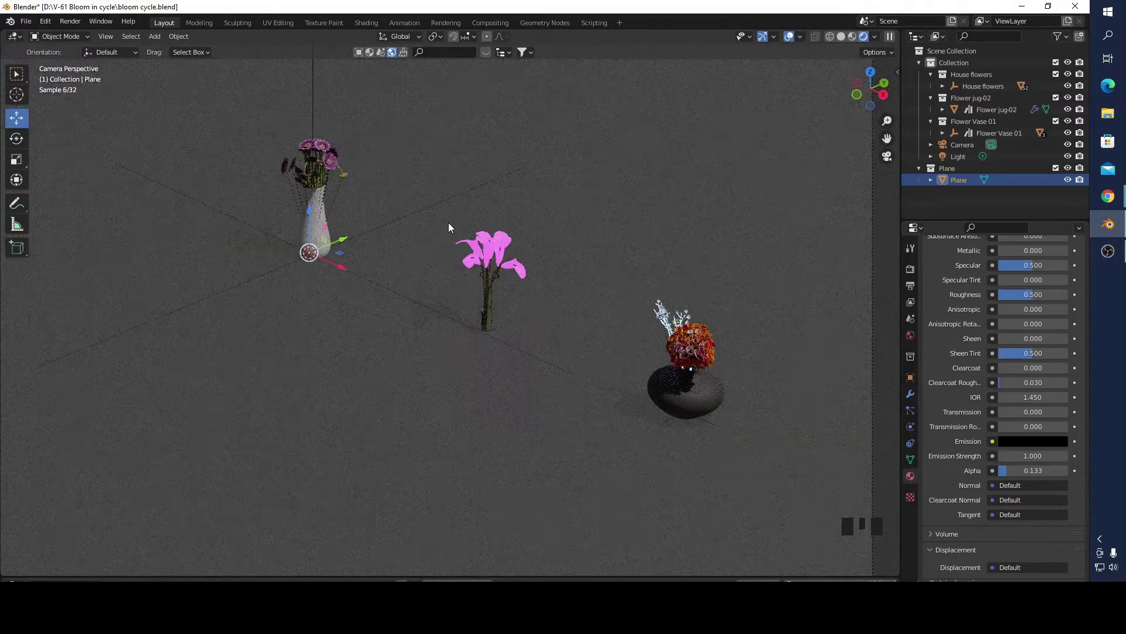
{"action": "scroll", "coordinate": [498, 245], "scroll_direction": "up", "scroll_amount": 7}
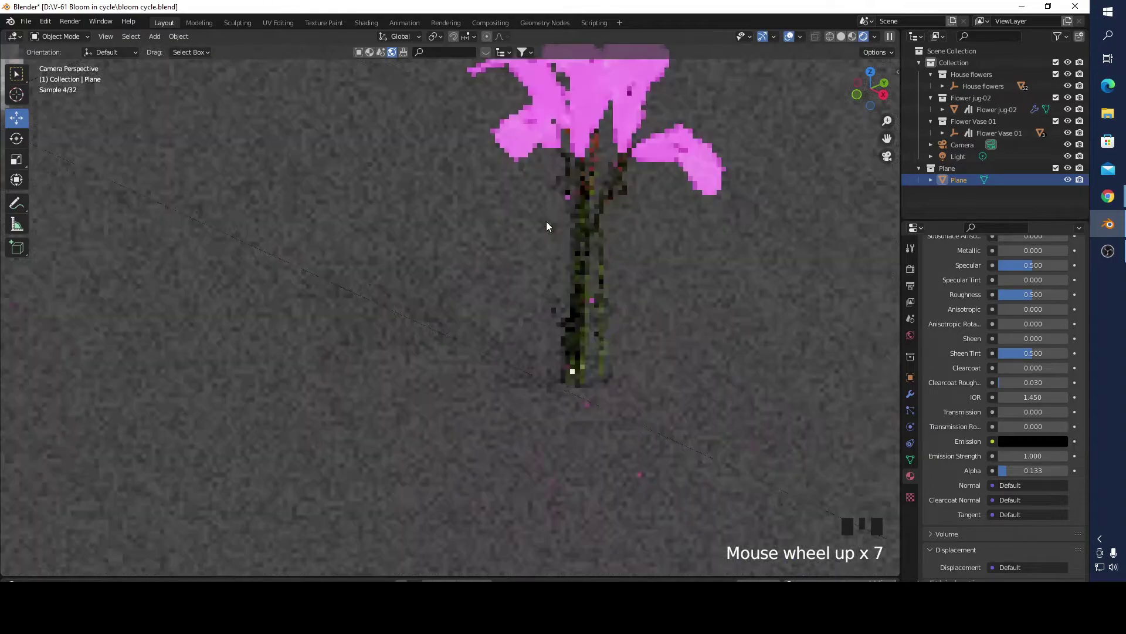
{"action": "middle_click_drag", "start_coordinate": [597, 179], "coordinate": [538, 352], "text": "shift"}
{"action": "left_click_drag", "start_coordinate": [1024, 474], "coordinate": [1001, 474]}
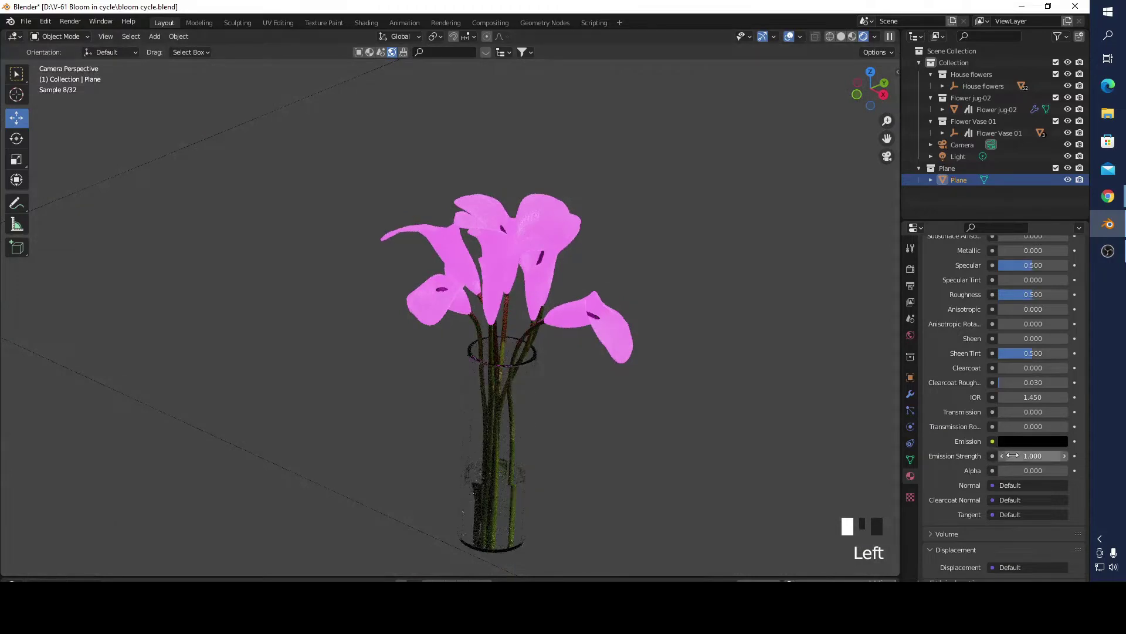
{"action": "left_click_drag", "start_coordinate": [1015, 470], "coordinate": [1025, 470]}
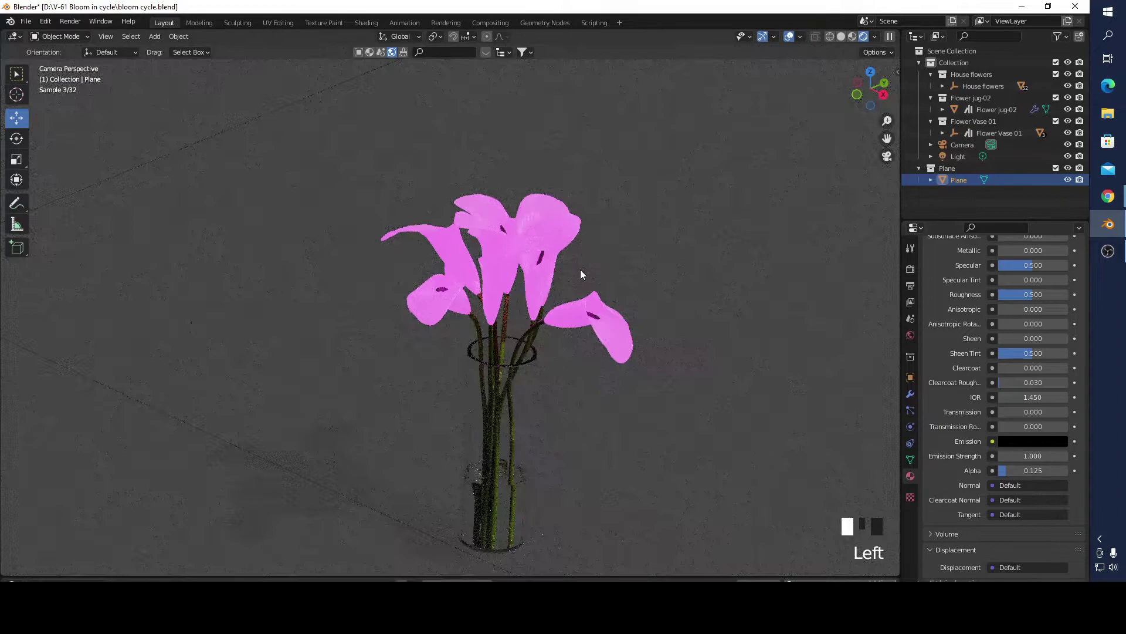
- Select Flower jug-02 to show its material settings
{"action": "scroll", "coordinate": [610, 329], "scroll_direction": "down", "scroll_amount": 6}
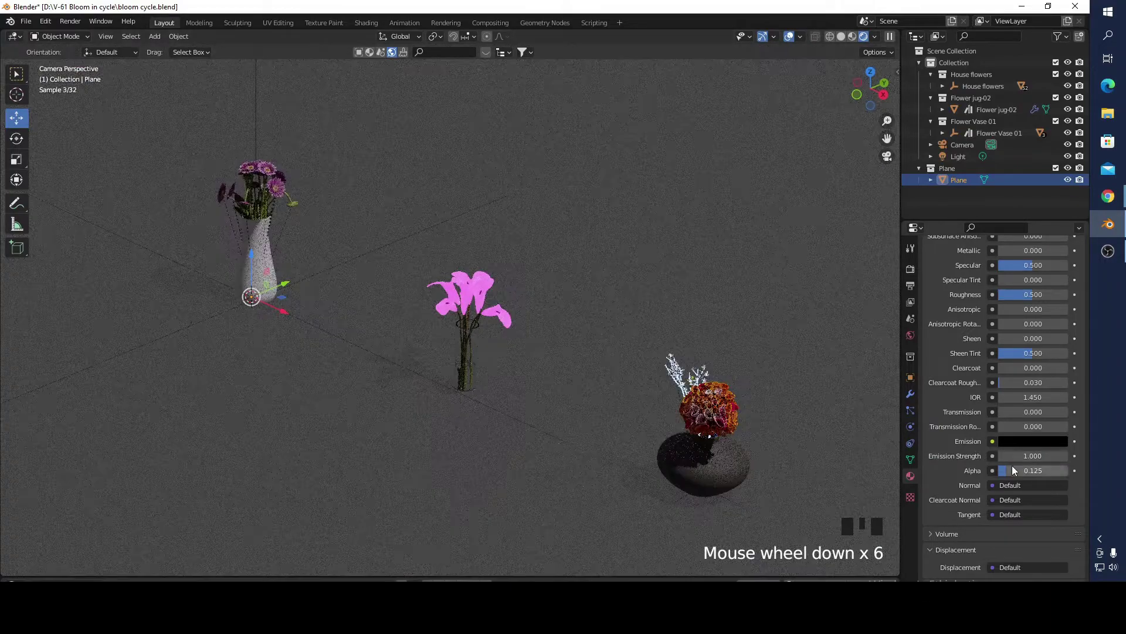
{"action": "left_click", "coordinate": [463, 375]}
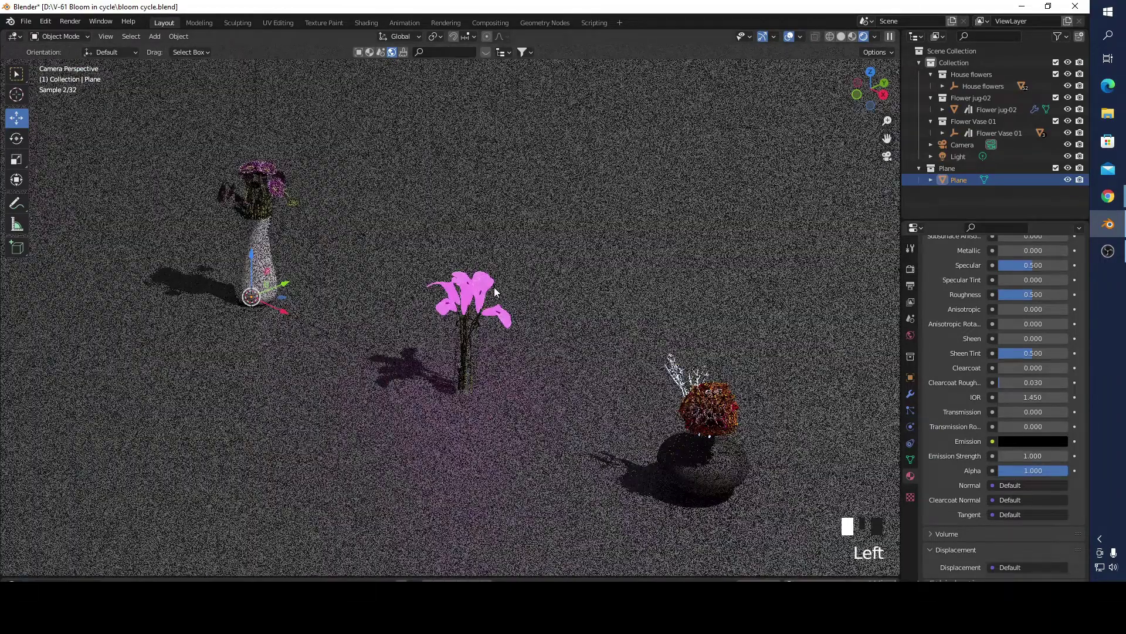
{"action": "left_click", "coordinate": [478, 291]}
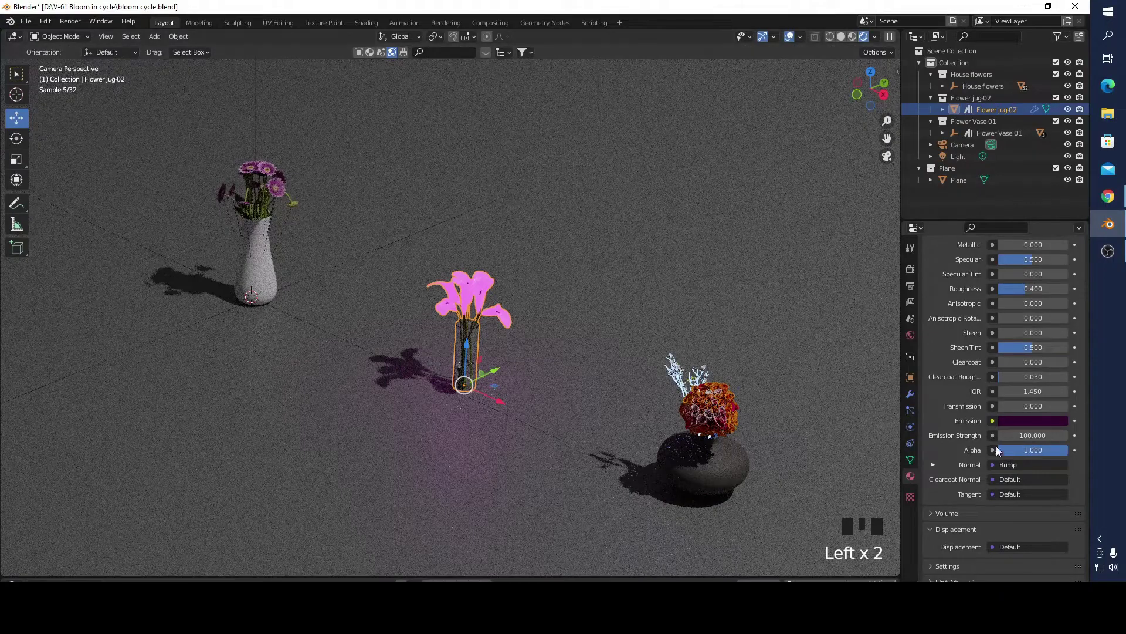
- Lower Flower jug-02's Principled BSDF Alpha from 0.125 to 0.050
{"action": "left_click_drag", "start_coordinate": [1048, 450], "coordinate": [1005, 451]}
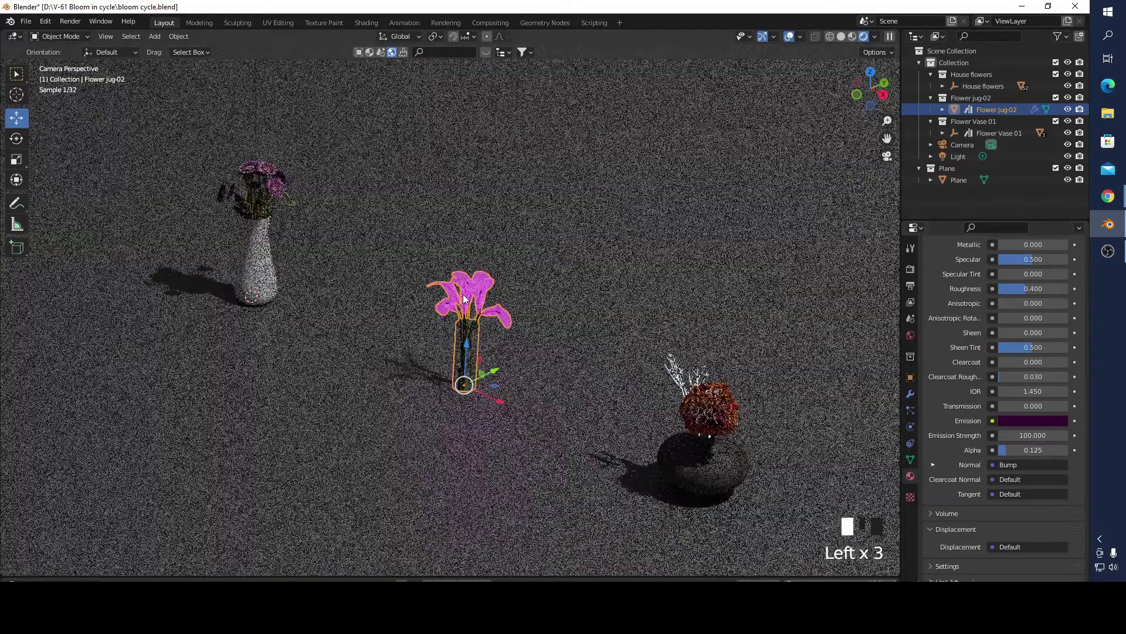
{"action": "scroll", "coordinate": [599, 278], "scroll_direction": "up", "scroll_amount": 5}
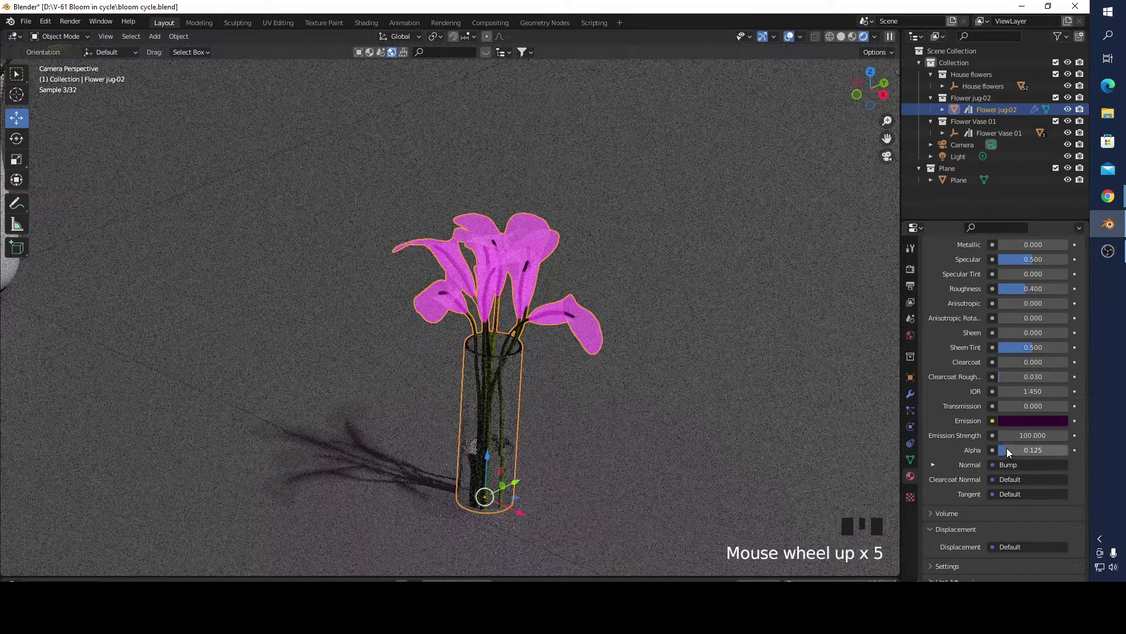
{"action": "left_click", "coordinate": [1004, 449]}
{"action": "left_click_drag", "start_coordinate": [1005, 449], "coordinate": [990, 450]}
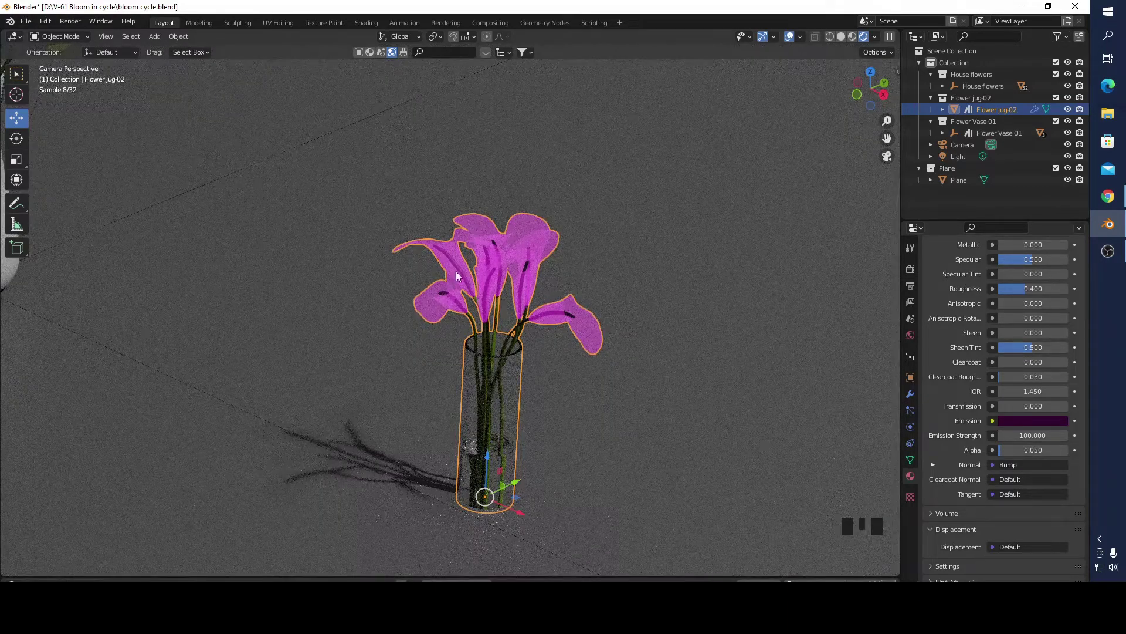
{"action": "scroll", "coordinate": [551, 254], "scroll_direction": "up", "scroll_amount": 2}
{"action": "scroll", "coordinate": [551, 256], "scroll_direction": "down", "scroll_amount": 11}
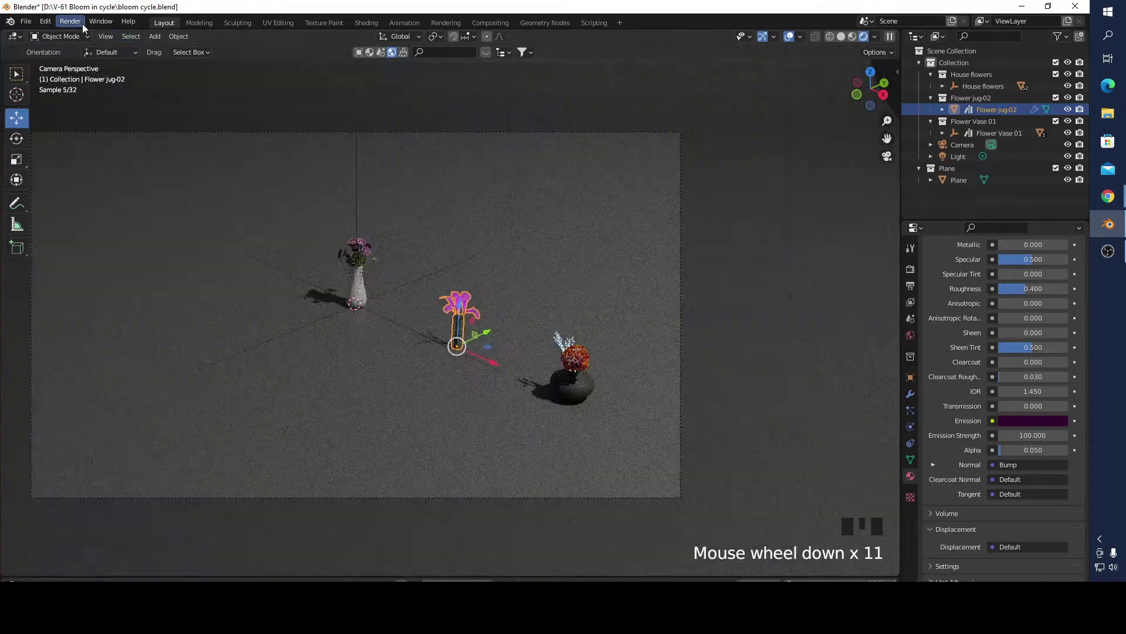
- Set the jug's emission strength to 200 and raise its purple emission colour's value
{"action": "left_click", "coordinate": [71, 21]}
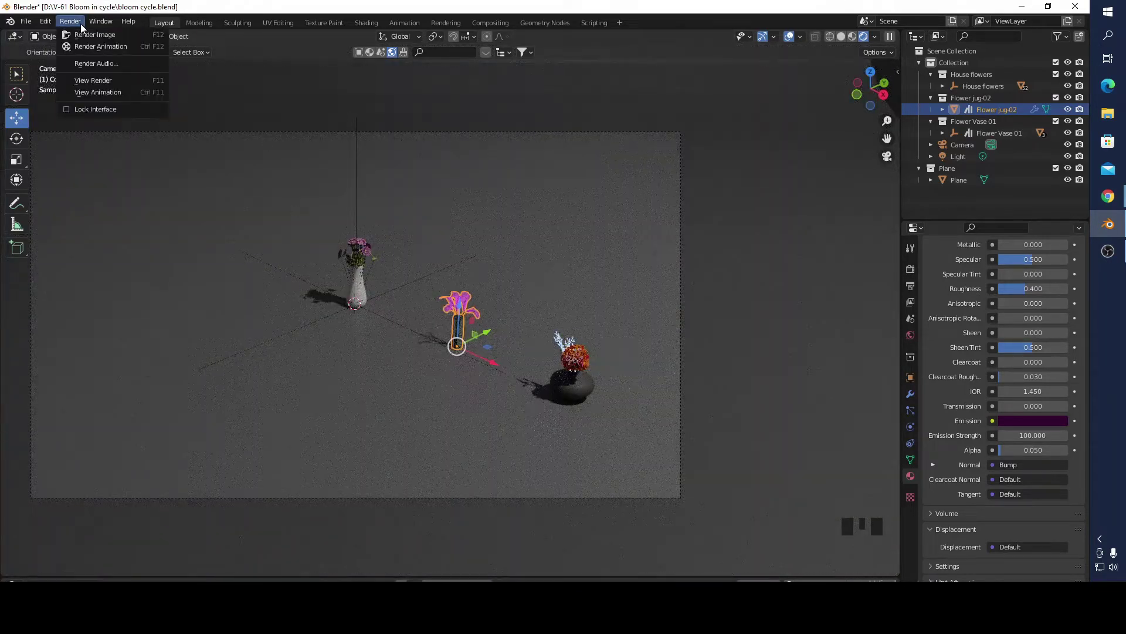
{"action": "left_click", "coordinate": [82, 27]}
{"action": "left_click", "coordinate": [1025, 438]}
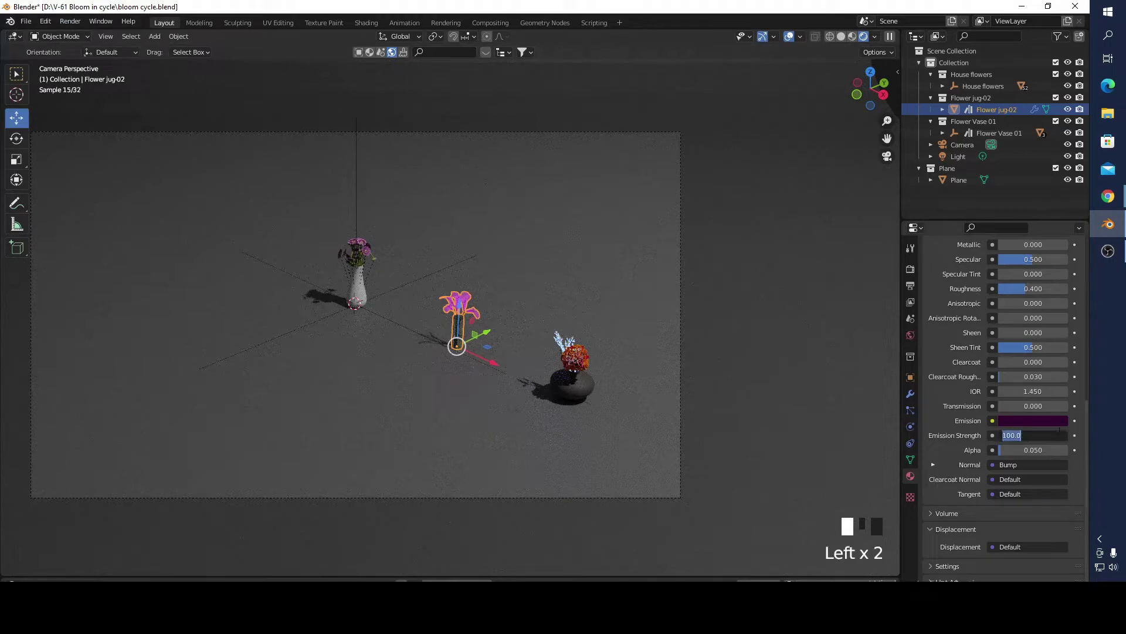
{"action": "type", "text": "200"}
{"action": "key", "text": "Return"}
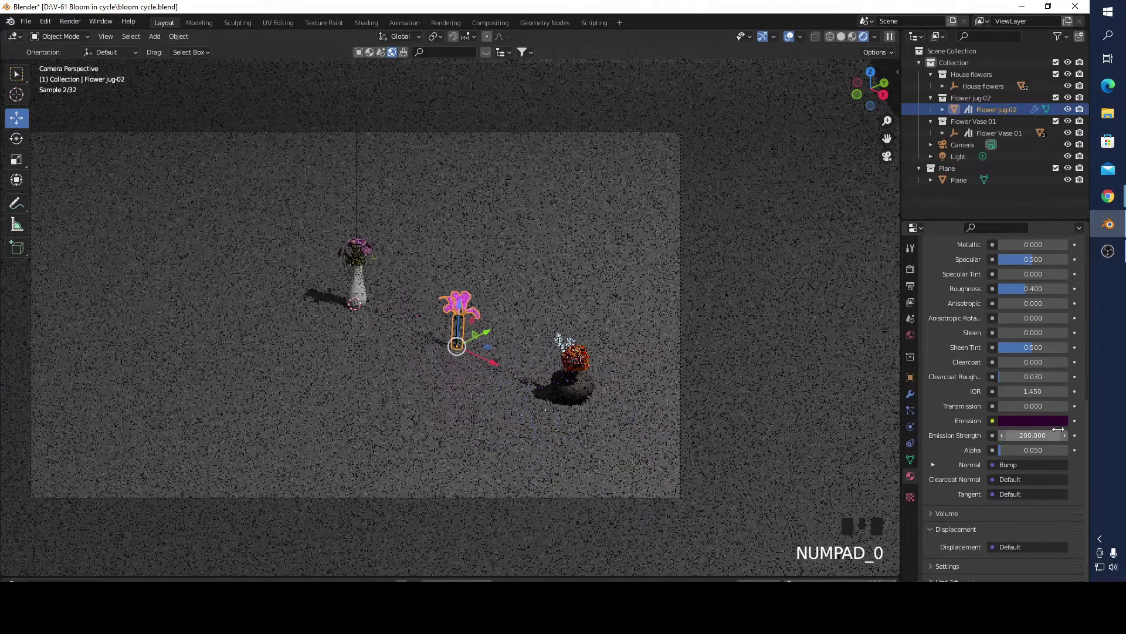
{"action": "left_click", "coordinate": [1049, 421]}
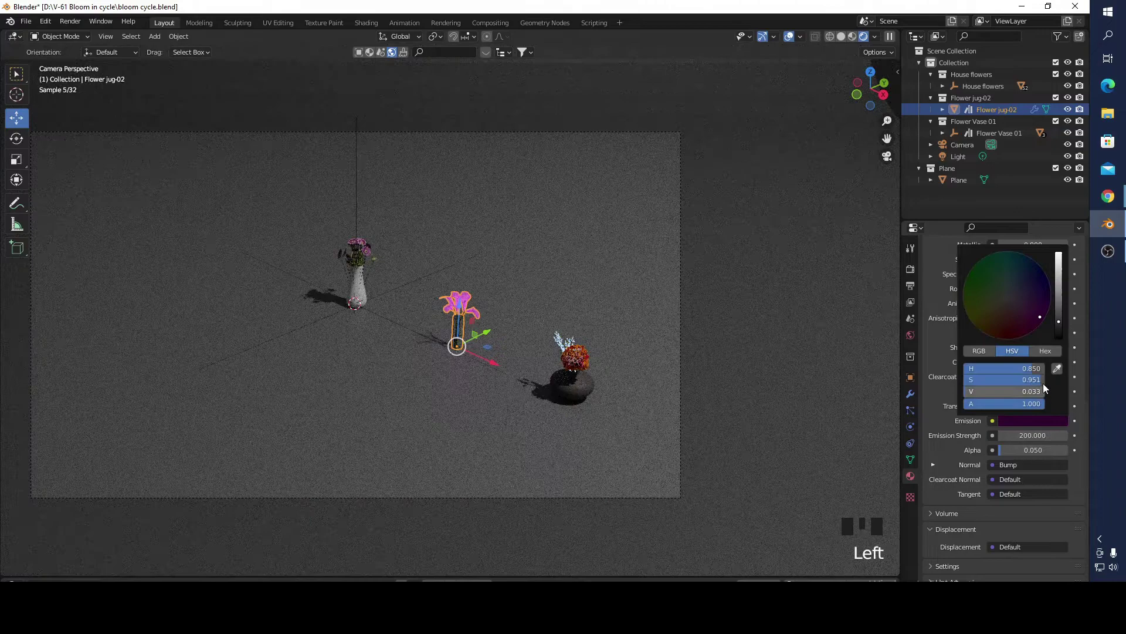
{"action": "left_click_drag", "start_coordinate": [1043, 384], "coordinate": [1051, 391]}
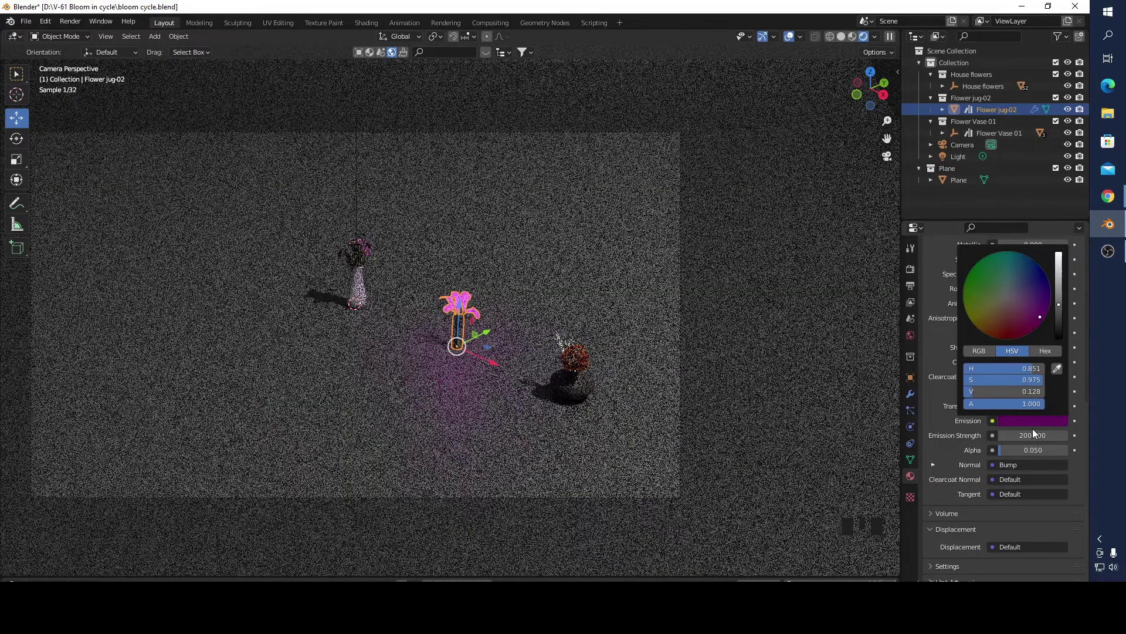
- Return the jug's emission strength to 100 and render a full image
{"action": "left_click", "coordinate": [1043, 435]}
{"action": "type", "text": "10"}
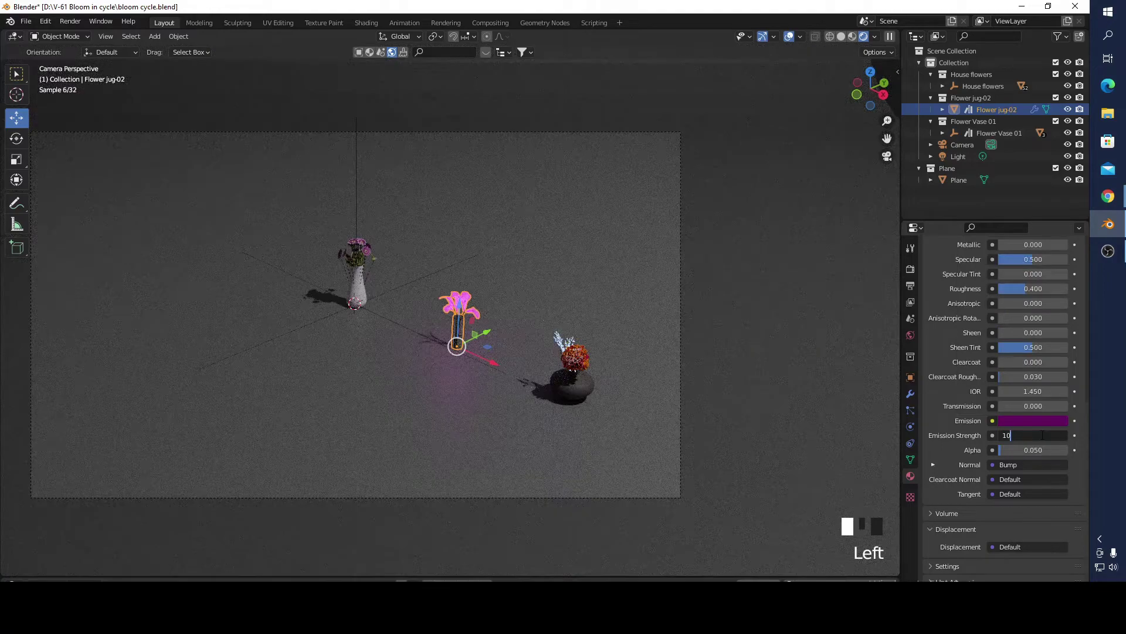
{"action": "type", "text": "0"}
{"action": "key", "text": "Return"}
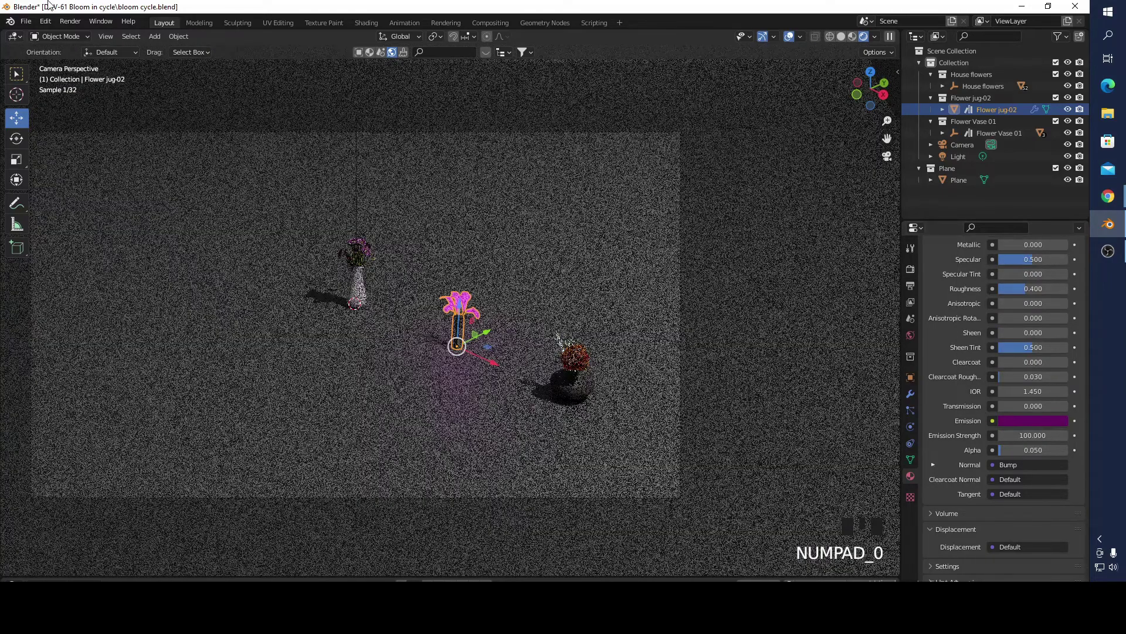
{"action": "left_click", "coordinate": [70, 21]}
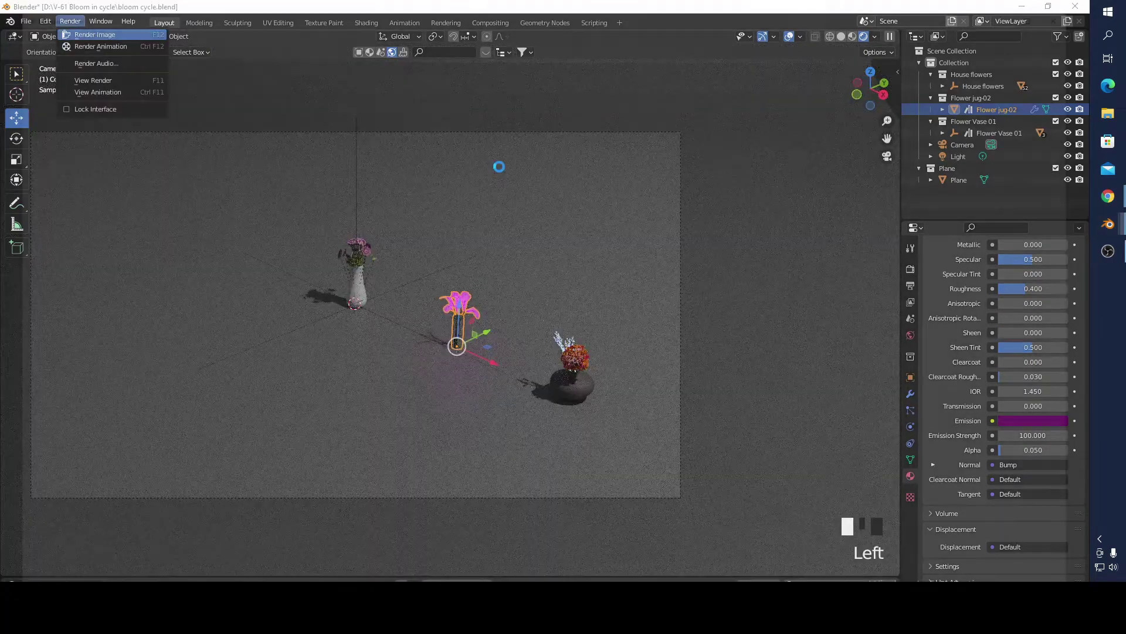
{"action": "left_click", "coordinate": [88, 33]}
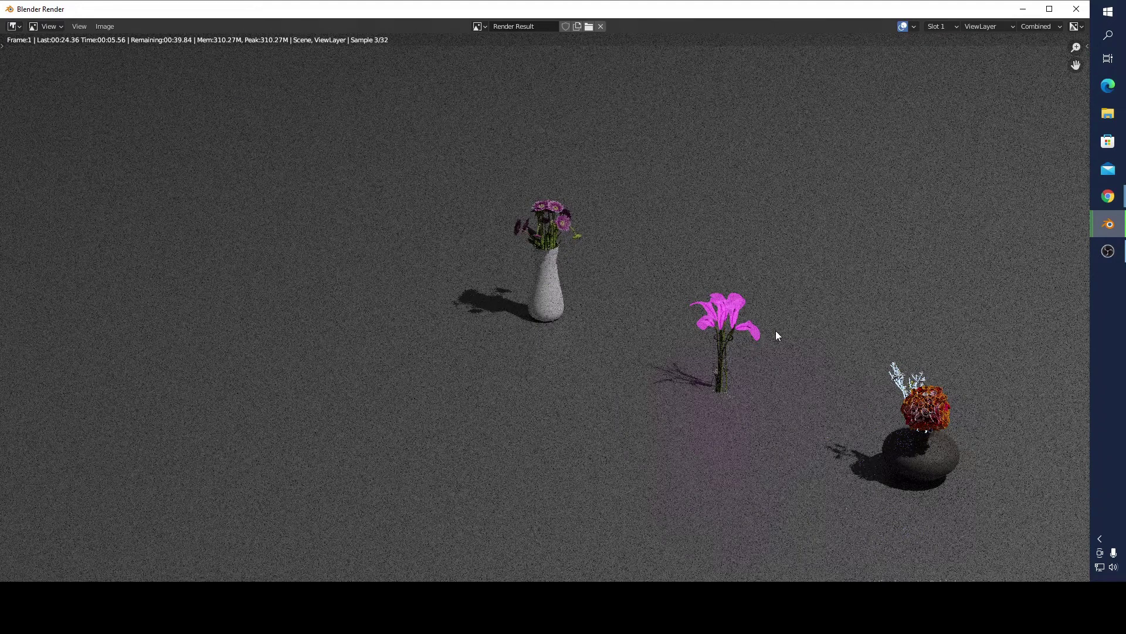
- Zoom the Render Result while all 32 samples and compositing finish
{"action": "scroll", "coordinate": [846, 306], "scroll_direction": "up", "scroll_amount": 2}
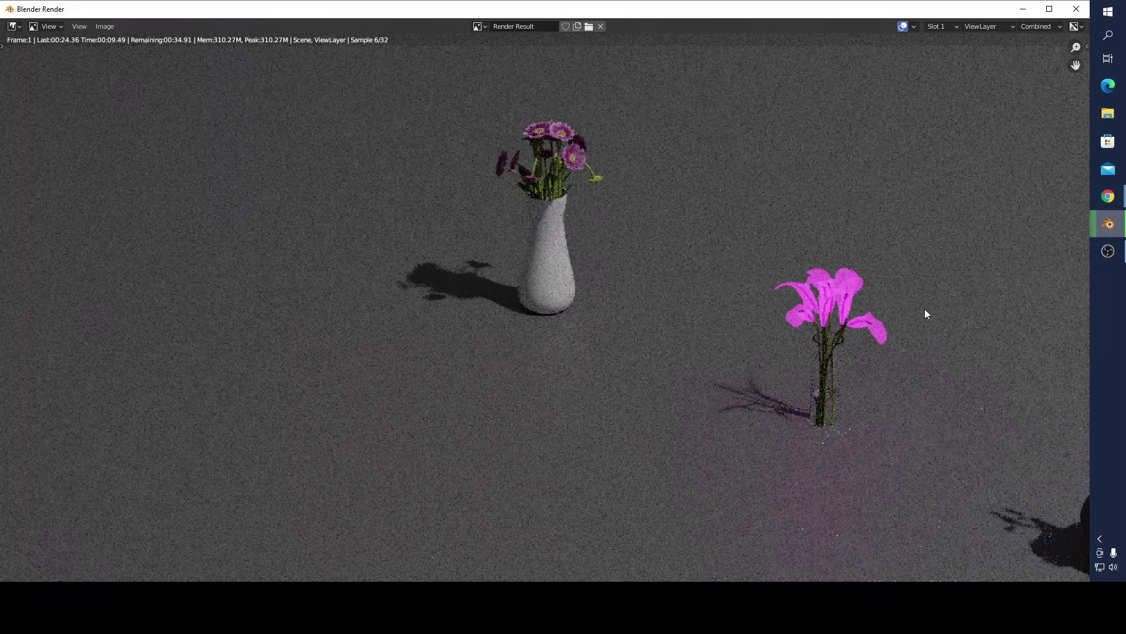
{"action": "scroll", "coordinate": [924, 308], "scroll_direction": "down", "scroll_amount": 3}
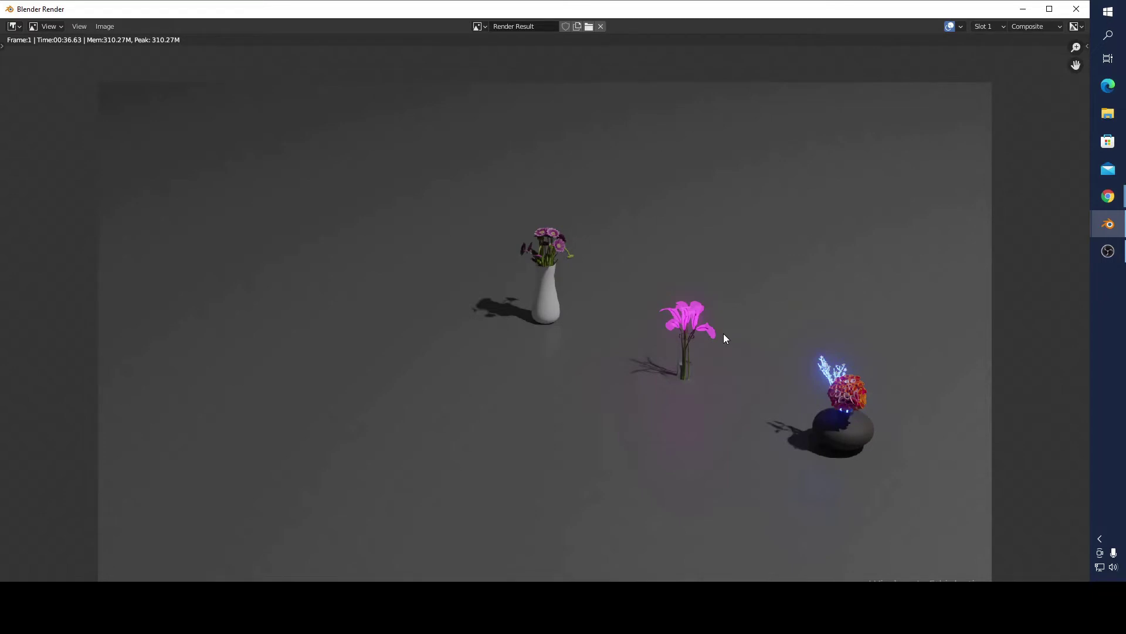
- Close the finished render result window
{"action": "scroll", "coordinate": [706, 355], "scroll_direction": "up", "scroll_amount": 4}
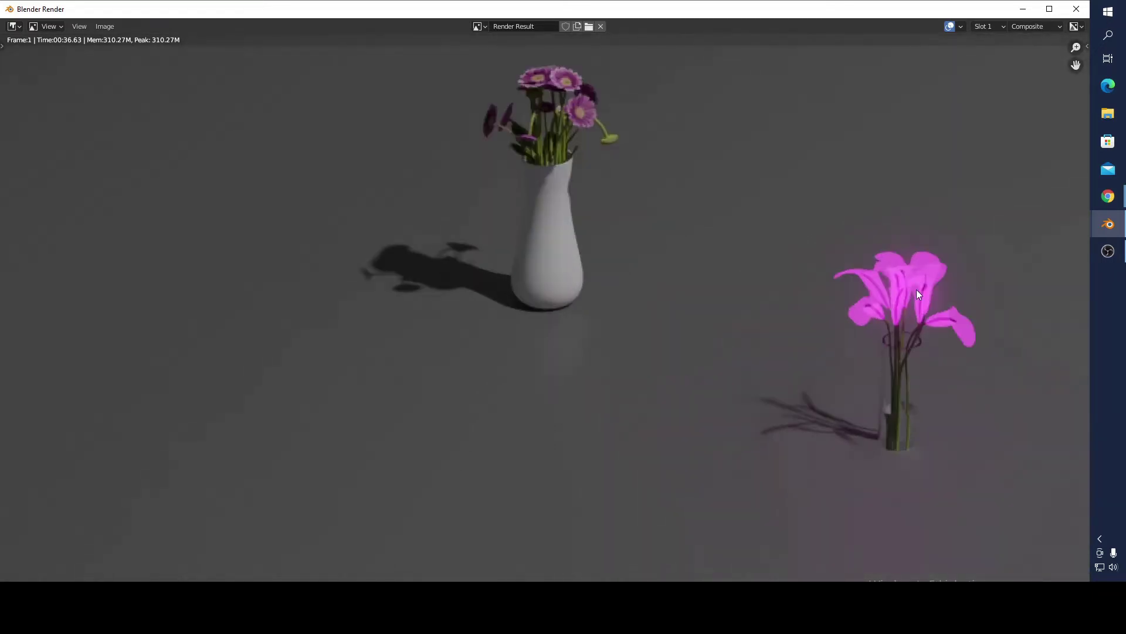
{"action": "scroll", "coordinate": [918, 293], "scroll_direction": "down", "scroll_amount": 2}
{"action": "left_click", "coordinate": [1076, 8]}
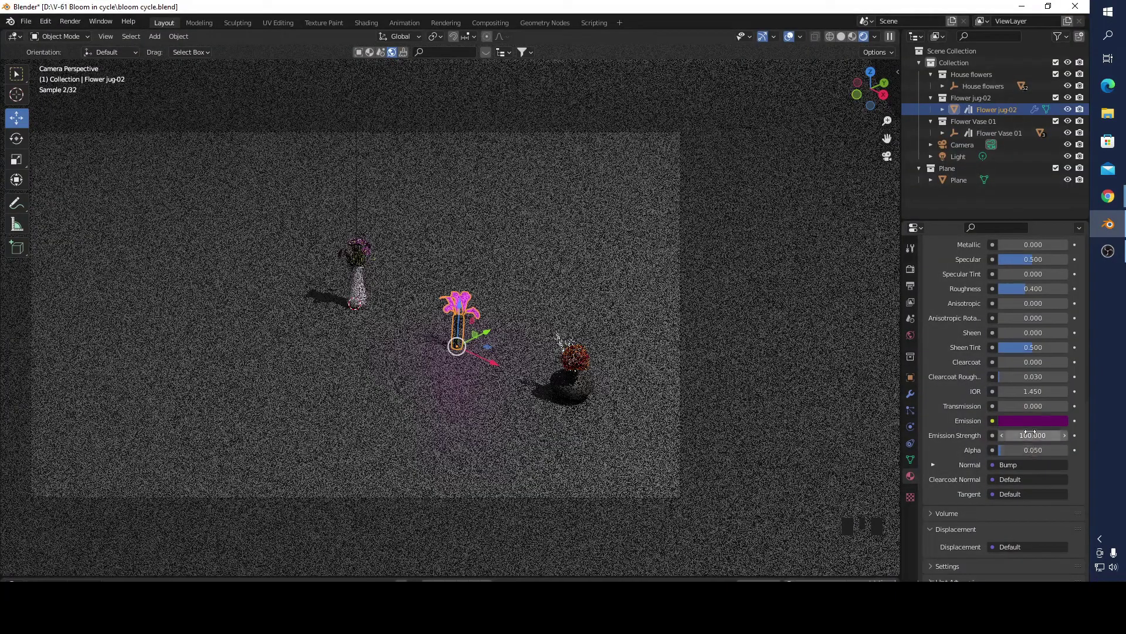
- Set Flower jug-02's emission strength to 200 and render a new image
{"action": "left_click", "coordinate": [1031, 435]}
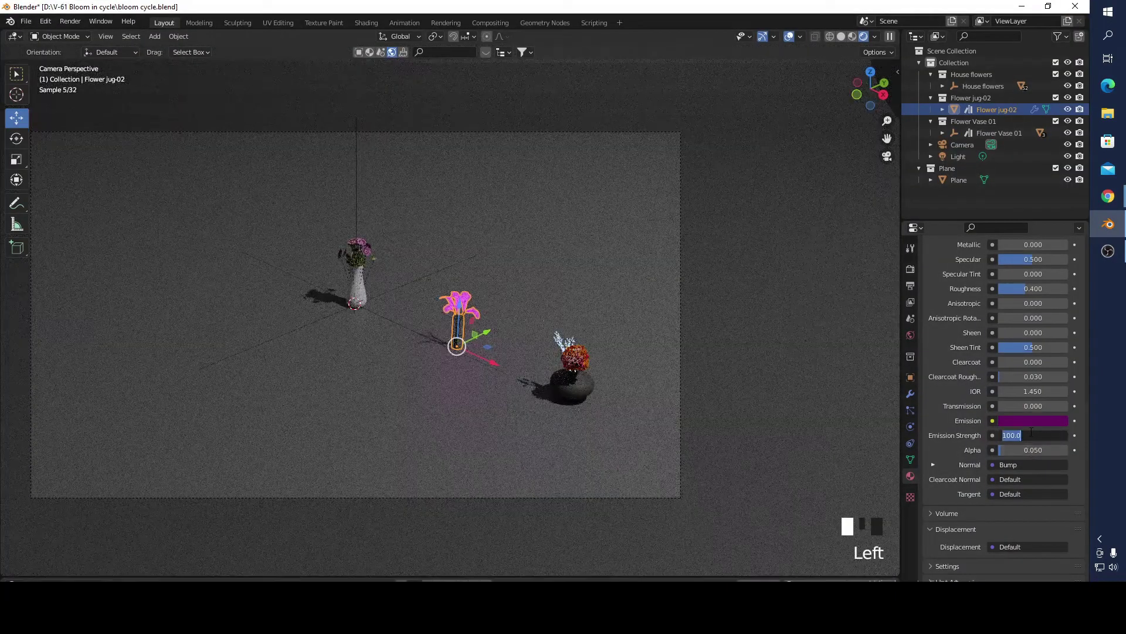
{"action": "type", "text": "200"}
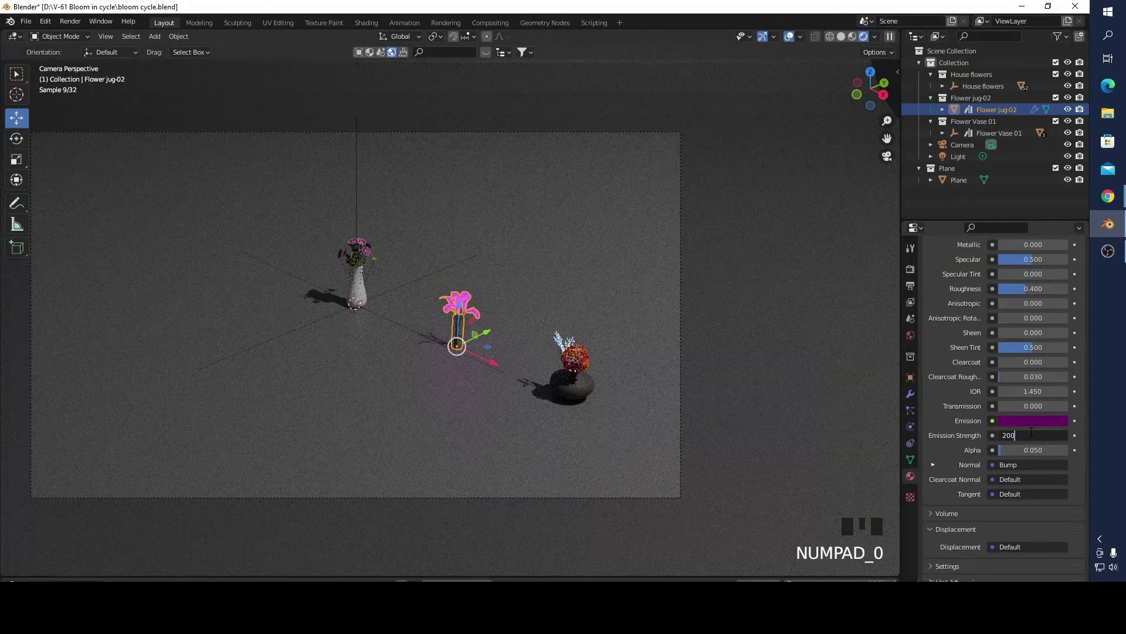
{"action": "key", "text": "Return"}
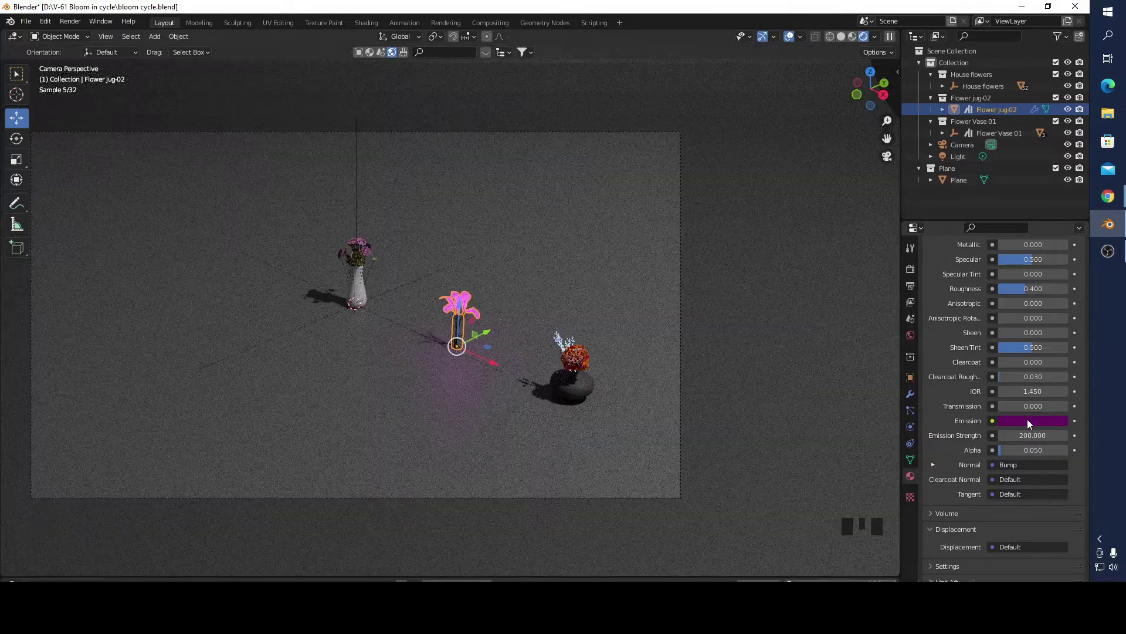
{"action": "left_click", "coordinate": [70, 21]}
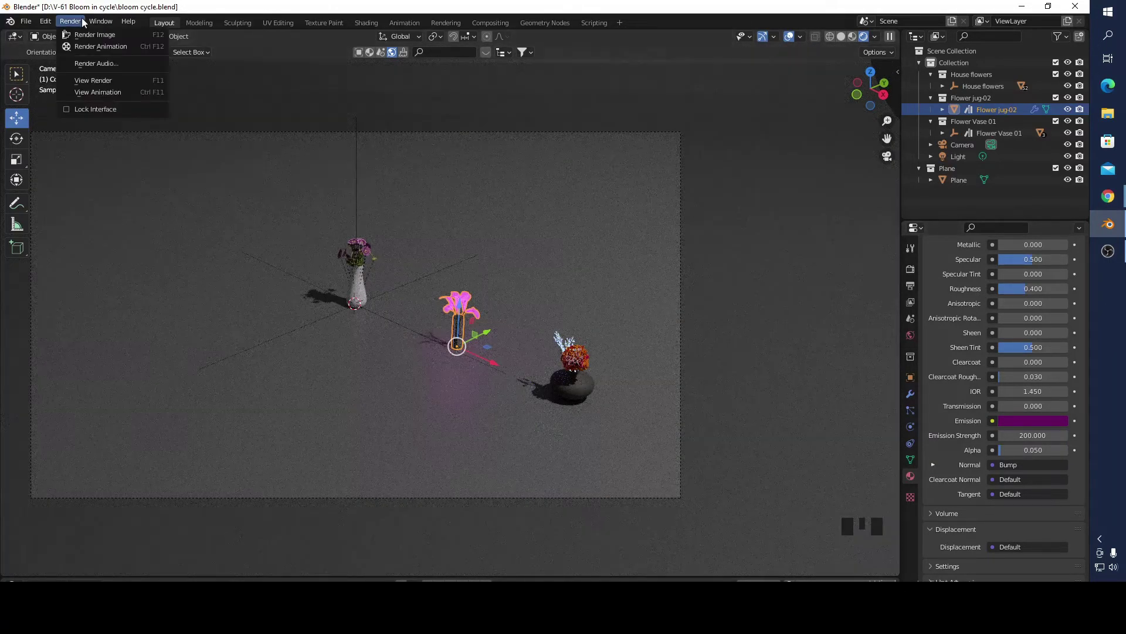
{"action": "left_click", "coordinate": [90, 37]}
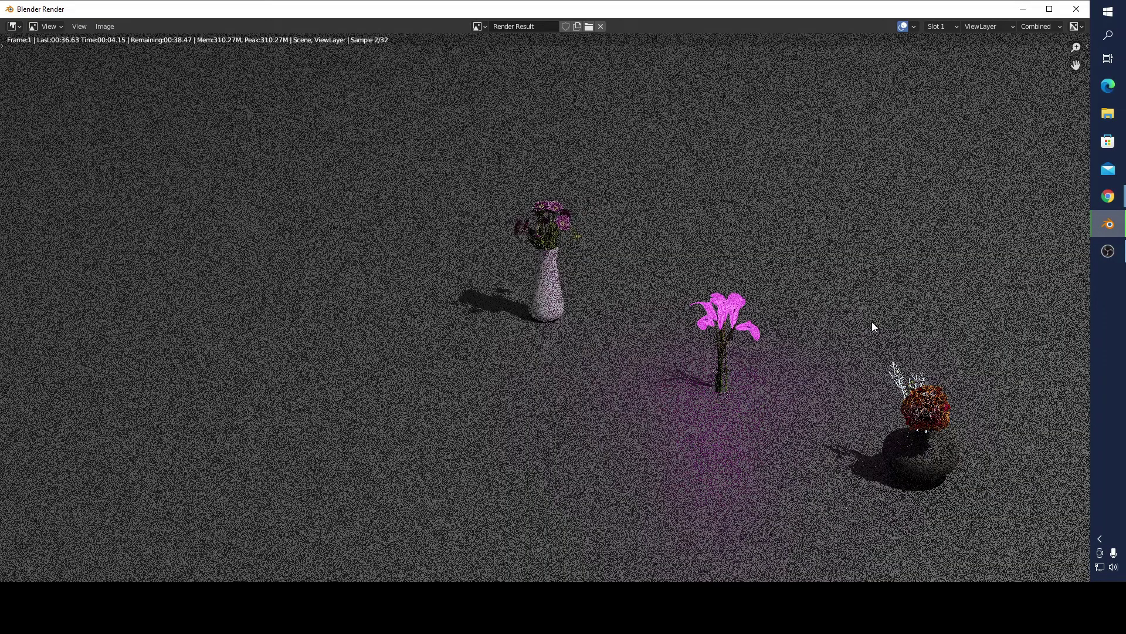
- Zoom out on the Render Result while the new render completes in 36.40 seconds
{"action": "scroll", "coordinate": [872, 327], "scroll_direction": "down", "scroll_amount": 1}
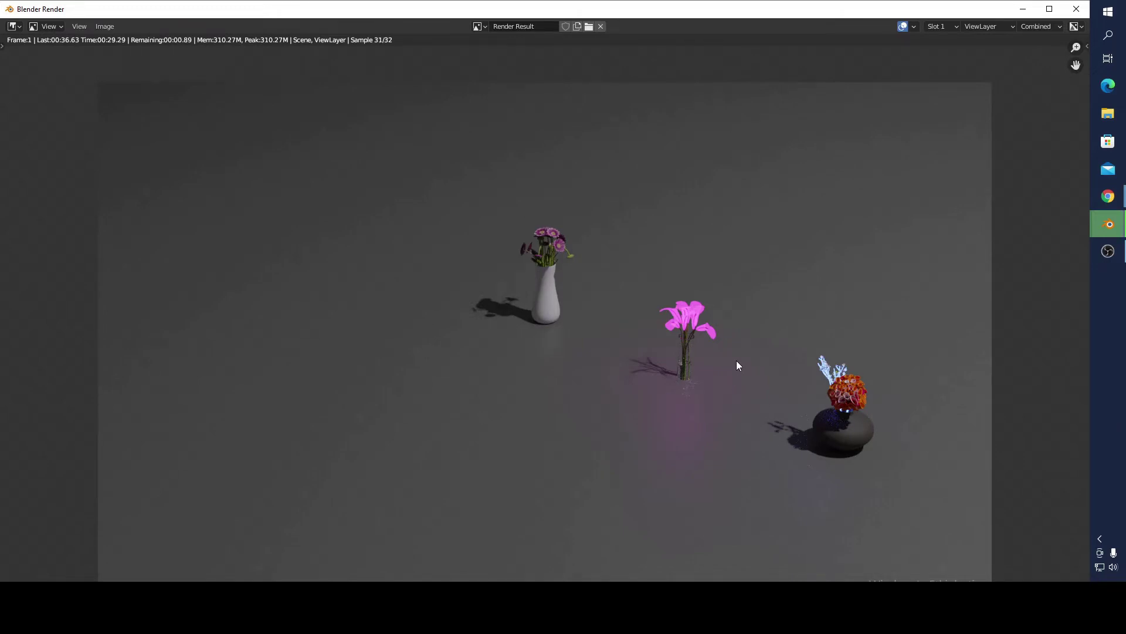
{"action": "scroll", "coordinate": [748, 322], "scroll_direction": "up", "scroll_amount": 2}
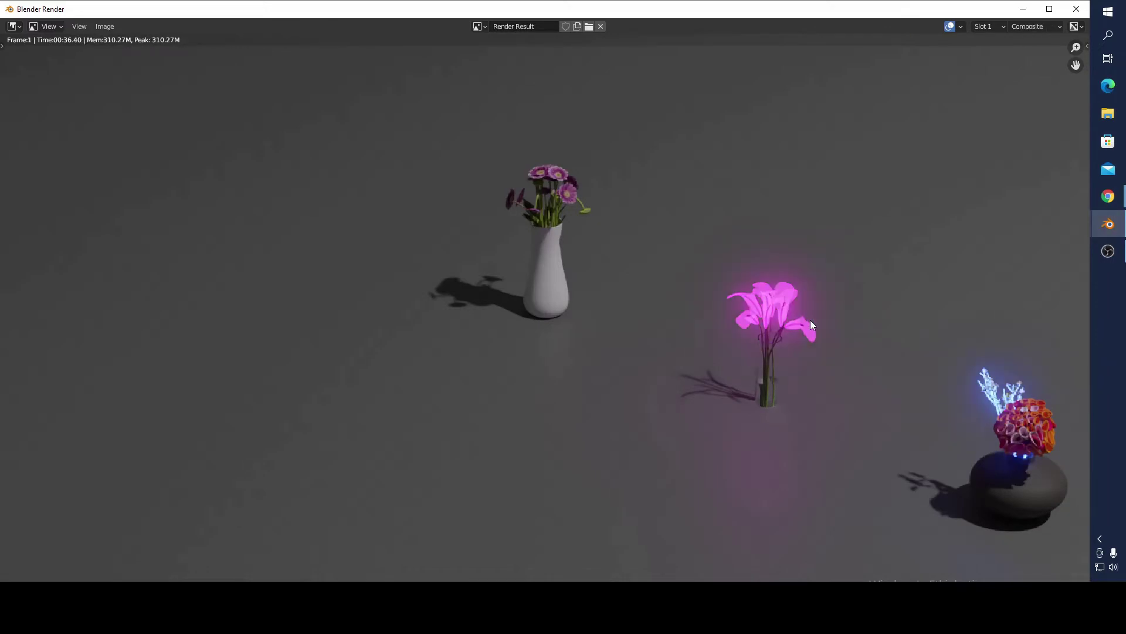
{"action": "scroll", "coordinate": [834, 322], "scroll_direction": "up", "scroll_amount": 2}
{"action": "scroll", "coordinate": [872, 308], "scroll_direction": "down", "scroll_amount": 3}
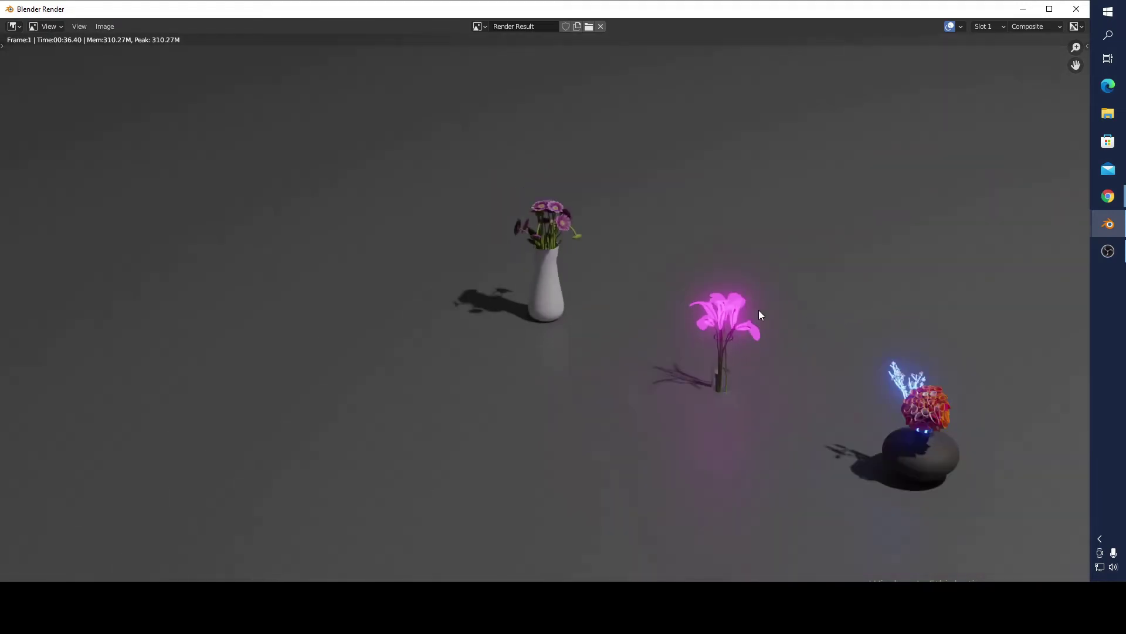
{"action": "scroll", "coordinate": [782, 309], "scroll_direction": "down", "scroll_amount": 2}
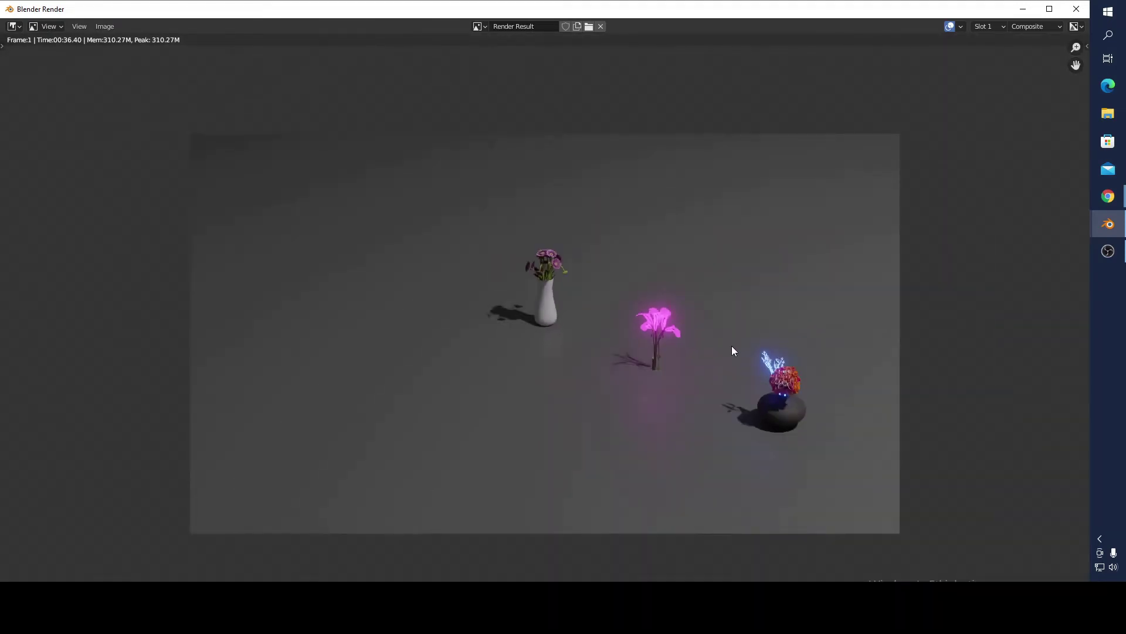